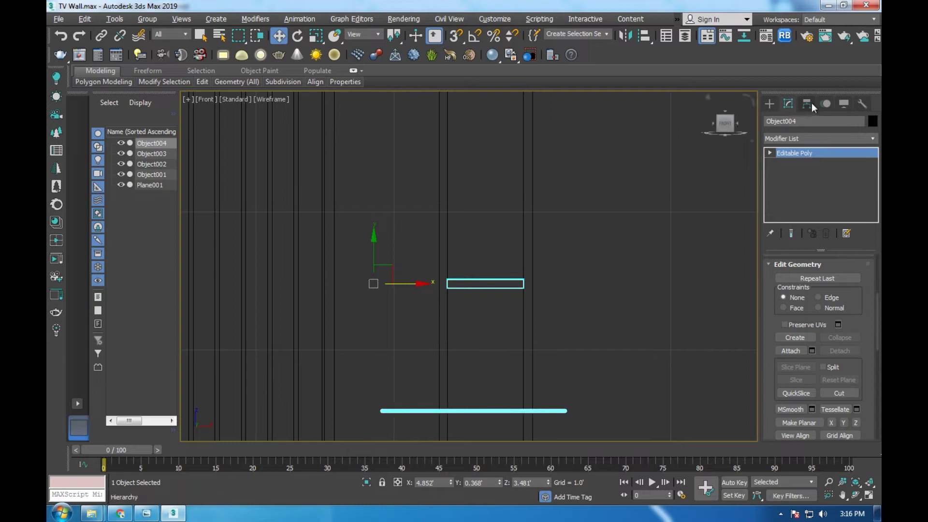
Center the shelf piece's pivot and move the piece up in the wall.
{"action": "left_click", "coordinate": [812, 185]}
{"action": "left_click", "coordinate": [815, 245]}
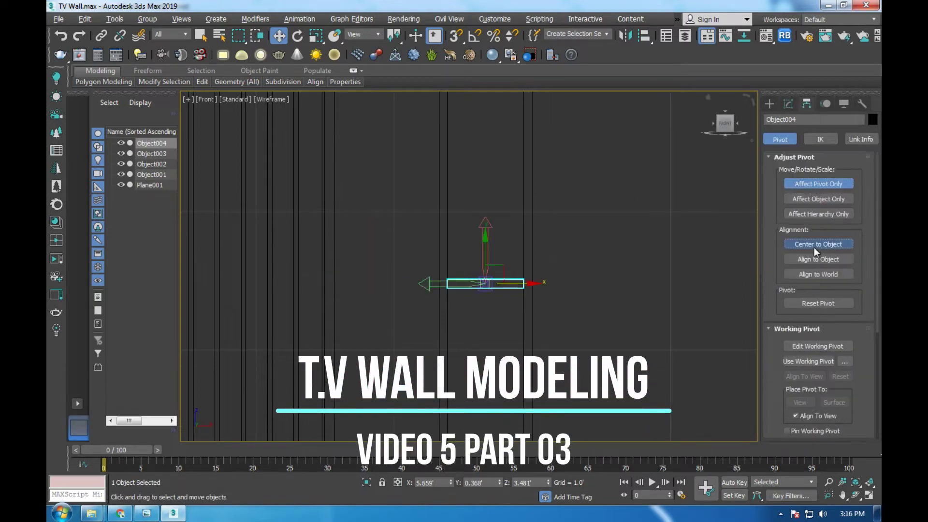
{"action": "left_click", "coordinate": [769, 104]}
{"action": "scroll", "coordinate": [473, 309], "scroll_direction": "down", "scroll_amount": 3}
{"action": "left_click_drag", "start_coordinate": [446, 331], "coordinate": [446, 245]}
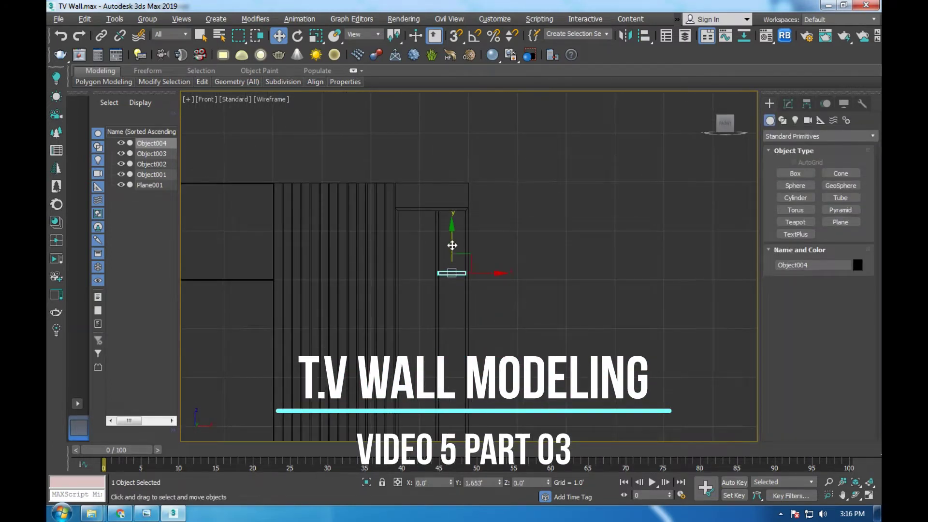
Compare the shelf's position against the TV wall reference image.
{"action": "left_click", "coordinate": [147, 513]}
{"action": "left_click", "coordinate": [146, 513]}
{"action": "scroll", "coordinate": [445, 272], "scroll_direction": "up", "scroll_amount": 5}
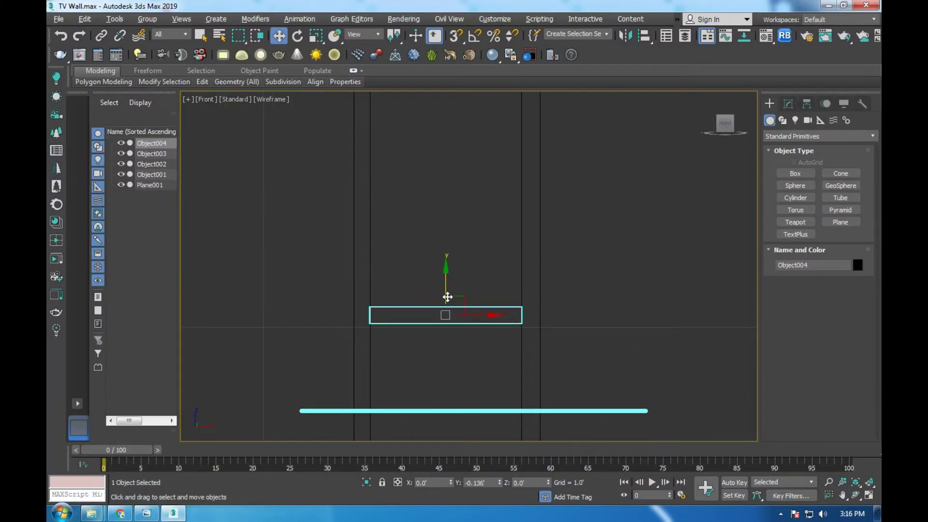
{"action": "scroll", "coordinate": [445, 321], "scroll_direction": "up", "scroll_amount": 3}
{"action": "scroll", "coordinate": [444, 305], "scroll_direction": "up", "scroll_amount": 4}
{"action": "middle_click_drag", "start_coordinate": [441, 246], "coordinate": [441, 264]}
{"action": "scroll", "coordinate": [451, 259], "scroll_direction": "down", "scroll_amount": 2}
{"action": "scroll", "coordinate": [451, 259], "scroll_direction": "down", "scroll_amount": 5}
{"action": "scroll", "coordinate": [459, 256], "scroll_direction": "down", "scroll_amount": 1}
{"action": "scroll", "coordinate": [468, 255], "scroll_direction": "down", "scroll_amount": 1}
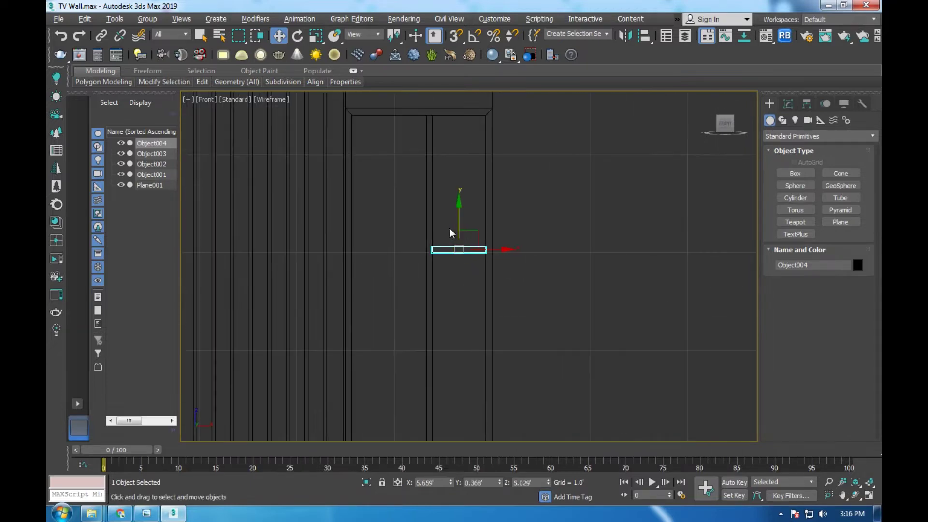
{"action": "left_click", "coordinate": [147, 513]}
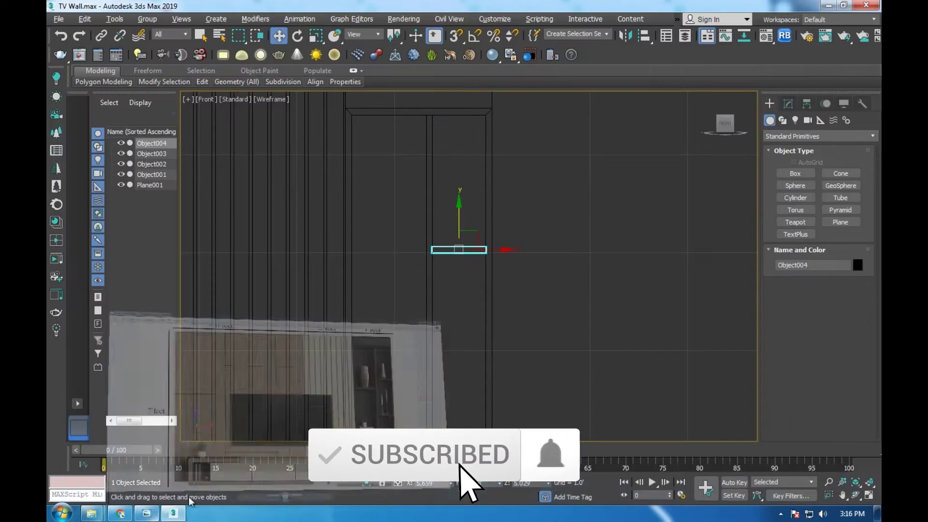
{"action": "left_click", "coordinate": [148, 513]}
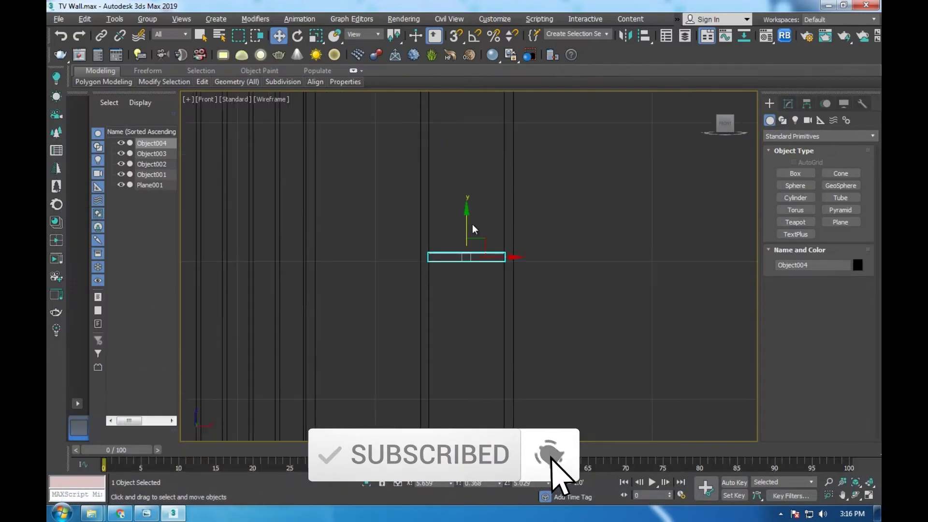
Raise the shelf piece further up toward the wall's top frame.
{"action": "mouse_move", "coordinate": [472, 228]}
{"action": "middle_mouse_down"}
{"action": "mouse_move", "coordinate": [467, 182]}
{"action": "mouse_move", "coordinate": [486, 245]}
{"action": "middle_mouse_up"}
{"action": "scroll", "coordinate": [486, 244], "scroll_direction": "down", "scroll_amount": 1}
{"action": "scroll", "coordinate": [479, 250], "scroll_direction": "up", "scroll_amount": 1}
{"action": "left_click_drag", "start_coordinate": [468, 249], "coordinate": [468, 228]}
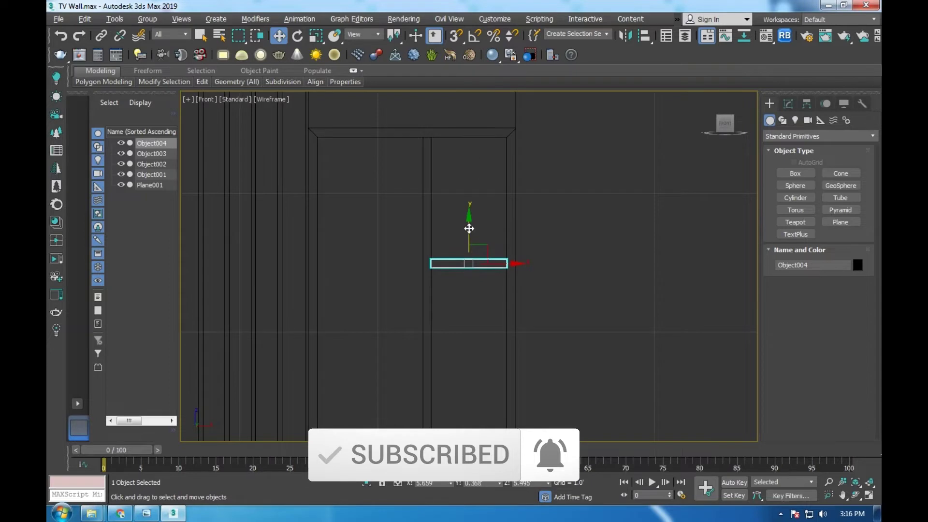
Convert the shelf piece to Editable Poly and Shift-drag a copy sideways.
{"action": "right_click", "coordinate": [469, 228]}
{"action": "left_click", "coordinate": [628, 373]}
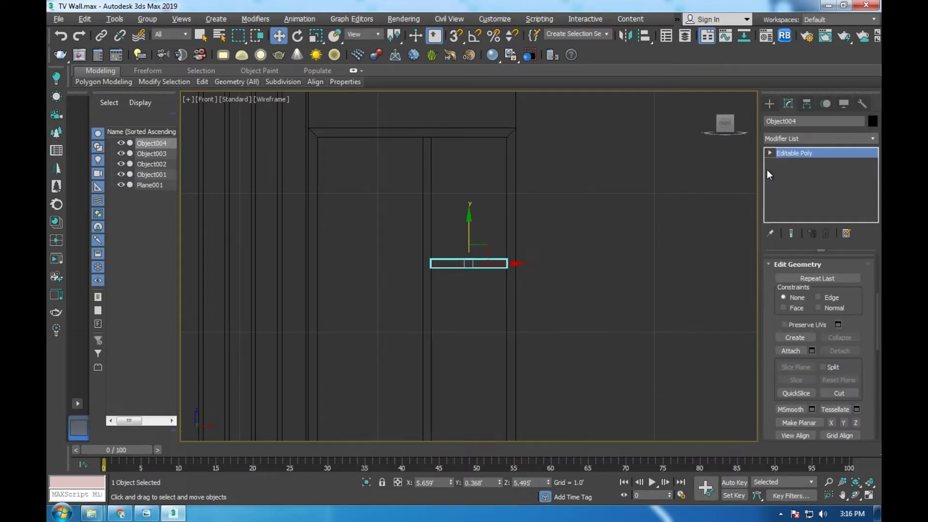
{"action": "scroll", "coordinate": [425, 285], "scroll_direction": "up", "scroll_amount": 5}
{"action": "middle_click_drag", "start_coordinate": [574, 224], "coordinate": [392, 226]}
{"action": "left_click_drag", "start_coordinate": [393, 226], "coordinate": [338, 227], "text": "shift"}
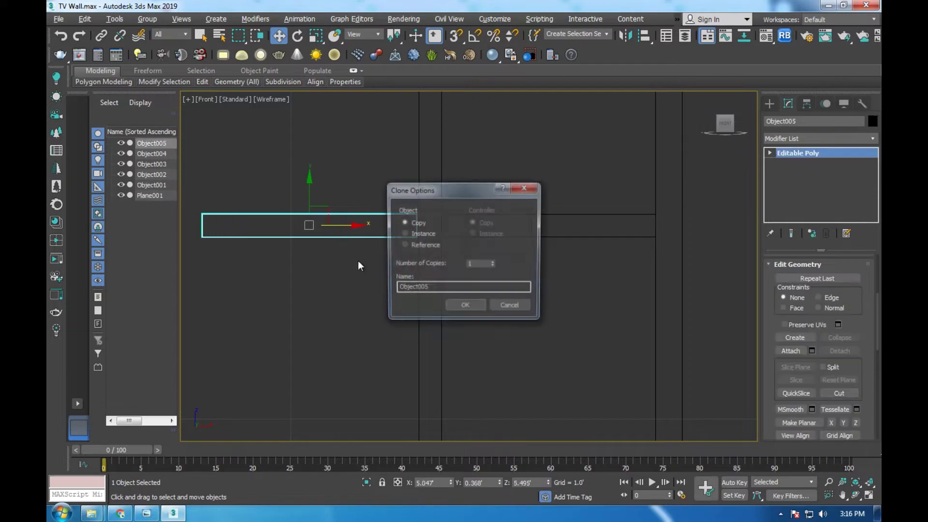
Confirm the clone as the copy Object005.
{"action": "left_click", "coordinate": [464, 306]}
{"action": "scroll", "coordinate": [403, 234], "scroll_direction": "up", "scroll_amount": 5}
{"action": "scroll", "coordinate": [408, 233], "scroll_direction": "up", "scroll_amount": 4}
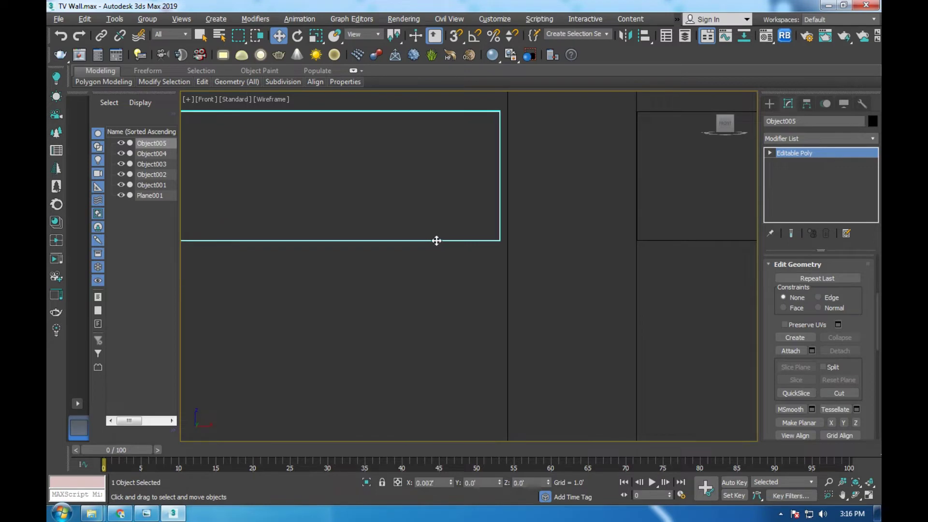
{"action": "scroll", "coordinate": [538, 248], "scroll_direction": "down", "scroll_amount": 5}
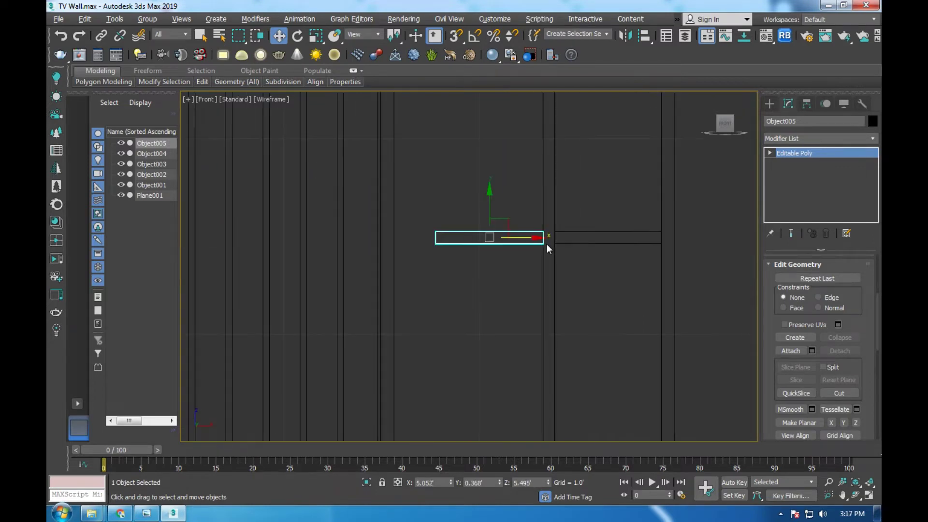
Reshape Object005's end by selecting and moving its end vertices.
{"action": "key", "text": "1"}
{"action": "left_click_drag", "start_coordinate": [401, 234], "coordinate": [472, 288]}
{"action": "scroll", "coordinate": [427, 226], "scroll_direction": "up", "scroll_amount": 3}
{"action": "mouse_move", "coordinate": [400, 194]}
{"action": "left_mouse_down"}
{"action": "mouse_move", "coordinate": [491, 315]}
{"action": "mouse_move", "coordinate": [336, 289]}
{"action": "left_mouse_up"}
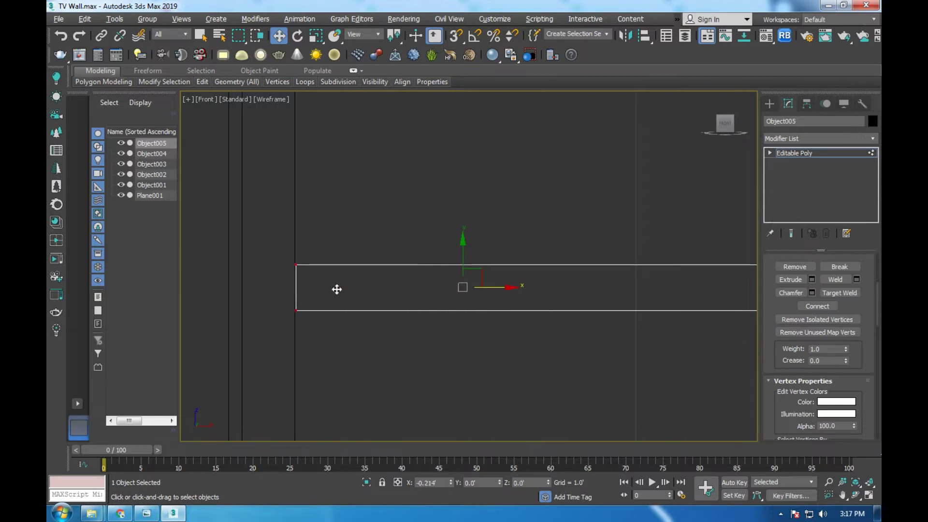
{"action": "left_click", "coordinate": [814, 154]}
{"action": "scroll", "coordinate": [483, 273], "scroll_direction": "down", "scroll_amount": 3}
{"action": "scroll", "coordinate": [483, 273], "scroll_direction": "down", "scroll_amount": 3}
Center Object005's pivot, lower it into place, and bring up the reference image.
{"action": "left_click", "coordinate": [807, 103]}
{"action": "left_click", "coordinate": [818, 184]}
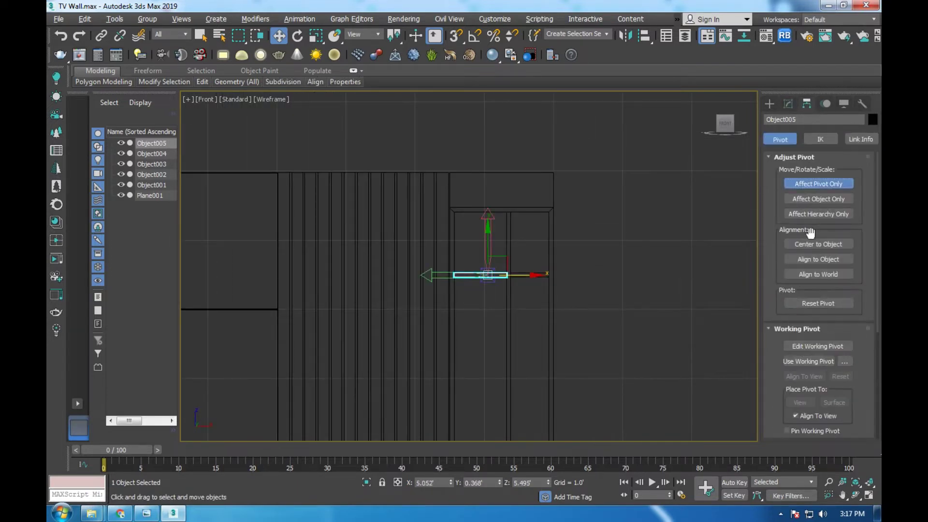
{"action": "left_click", "coordinate": [769, 104]}
{"action": "scroll", "coordinate": [488, 287], "scroll_direction": "up", "scroll_amount": 3}
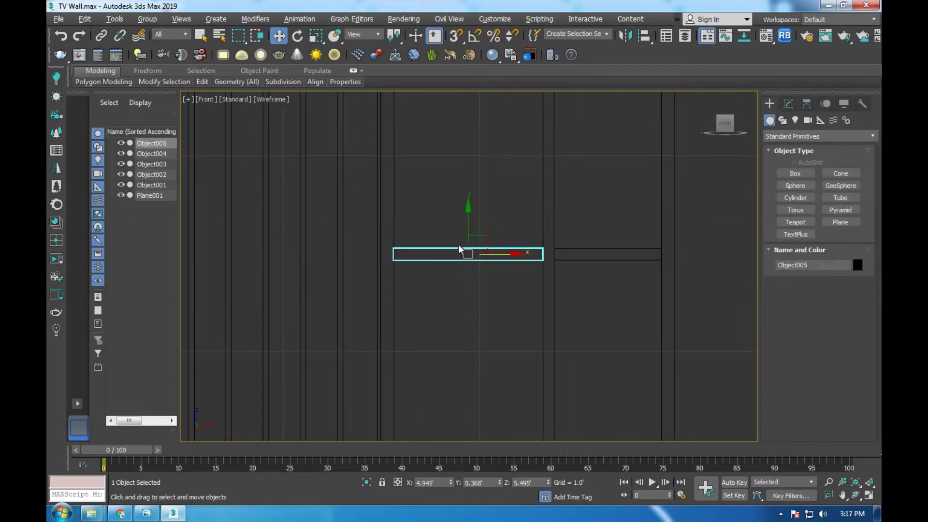
{"action": "left_click_drag", "start_coordinate": [468, 224], "coordinate": [469, 315]}
{"action": "scroll", "coordinate": [549, 367], "scroll_direction": "up", "scroll_amount": 2}
{"action": "scroll", "coordinate": [531, 327], "scroll_direction": "up", "scroll_amount": 2}
{"action": "scroll", "coordinate": [525, 310], "scroll_direction": "up", "scroll_amount": 3}
{"action": "left_click_drag", "start_coordinate": [523, 311], "coordinate": [532, 327]}
{"action": "scroll", "coordinate": [532, 327], "scroll_direction": "down", "scroll_amount": 2}
{"action": "scroll", "coordinate": [534, 316], "scroll_direction": "down", "scroll_amount": 4}
{"action": "left_click", "coordinate": [147, 513]}
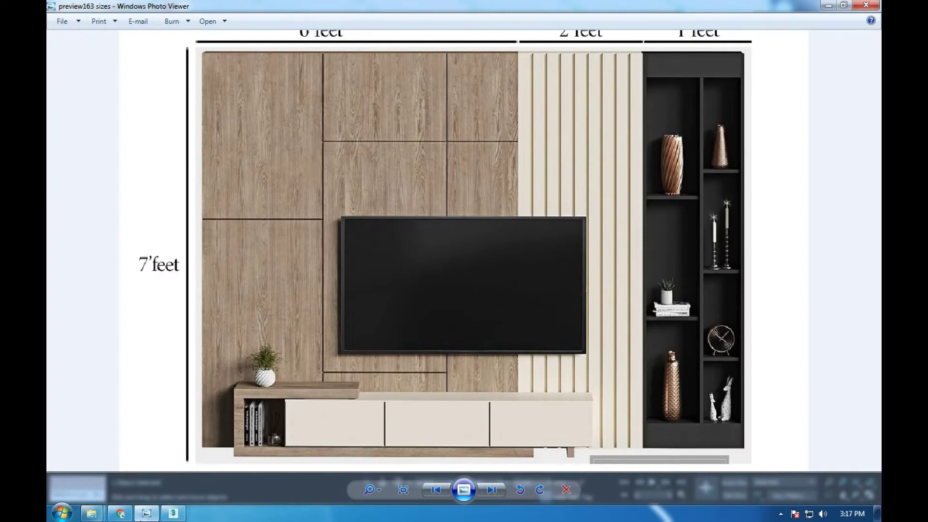
Clone the shelf downward as Object006 and nudge it slightly lower.
{"action": "left_click", "coordinate": [173, 513]}
{"action": "scroll", "coordinate": [560, 268], "scroll_direction": "up", "scroll_amount": 3}
{"action": "scroll", "coordinate": [521, 266], "scroll_direction": "up", "scroll_amount": 3}
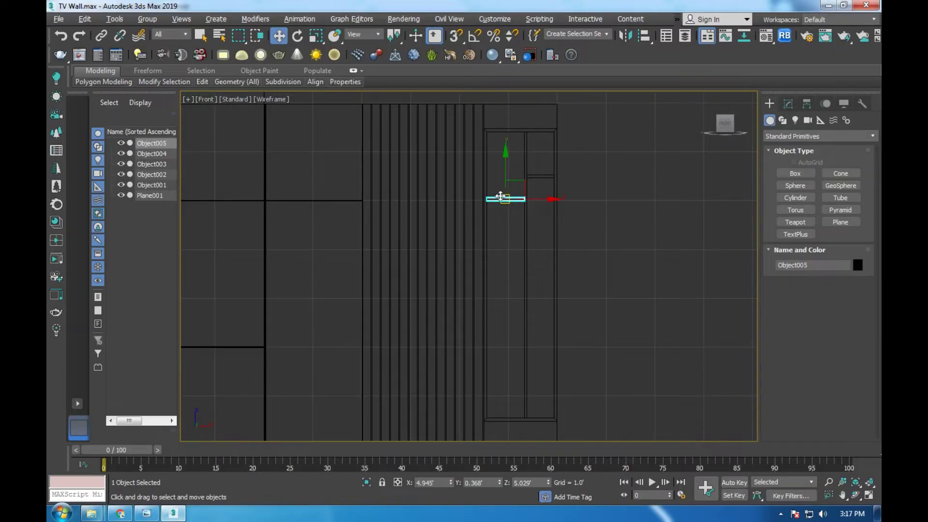
{"action": "left_click_drag", "start_coordinate": [504, 171], "coordinate": [509, 267], "text": "shift"}
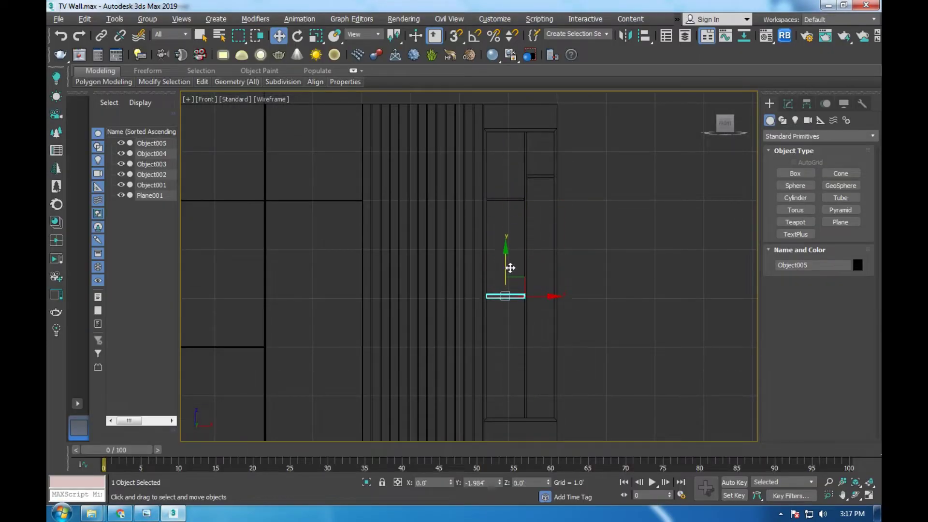
{"action": "left_click", "coordinate": [509, 305]}
{"action": "scroll", "coordinate": [505, 306], "scroll_direction": "up", "scroll_amount": 3}
{"action": "scroll", "coordinate": [493, 288], "scroll_direction": "up", "scroll_amount": 3}
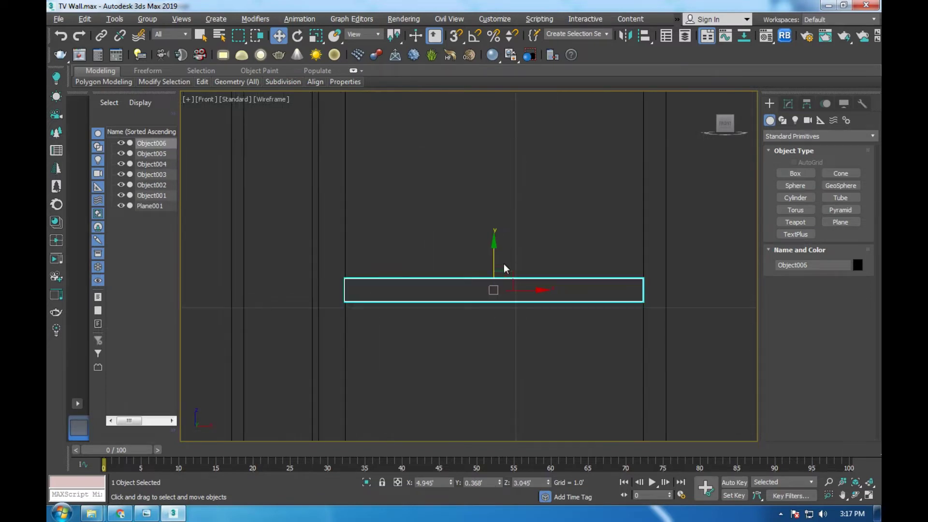
{"action": "left_click_drag", "start_coordinate": [494, 278], "coordinate": [501, 293]}
{"action": "scroll", "coordinate": [497, 292], "scroll_direction": "down", "scroll_amount": 1}
{"action": "scroll", "coordinate": [509, 362], "scroll_direction": "down", "scroll_amount": 2}
{"action": "scroll", "coordinate": [506, 348], "scroll_direction": "down", "scroll_amount": 3}
Select shelf Object005 and nudge it slightly upward.
{"action": "left_click", "coordinate": [506, 209]}
{"action": "scroll", "coordinate": [506, 209], "scroll_direction": "up", "scroll_amount": 2}
{"action": "scroll", "coordinate": [505, 195], "scroll_direction": "up", "scroll_amount": 2}
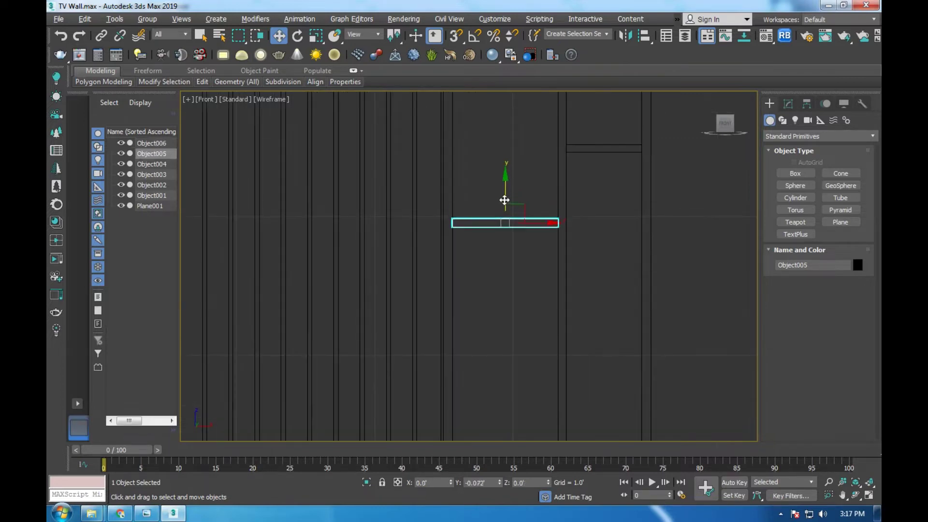
{"action": "scroll", "coordinate": [505, 212], "scroll_direction": "up", "scroll_amount": 3}
{"action": "scroll", "coordinate": [502, 230], "scroll_direction": "up", "scroll_amount": 1}
{"action": "left_click_drag", "start_coordinate": [497, 238], "coordinate": [496, 234]}
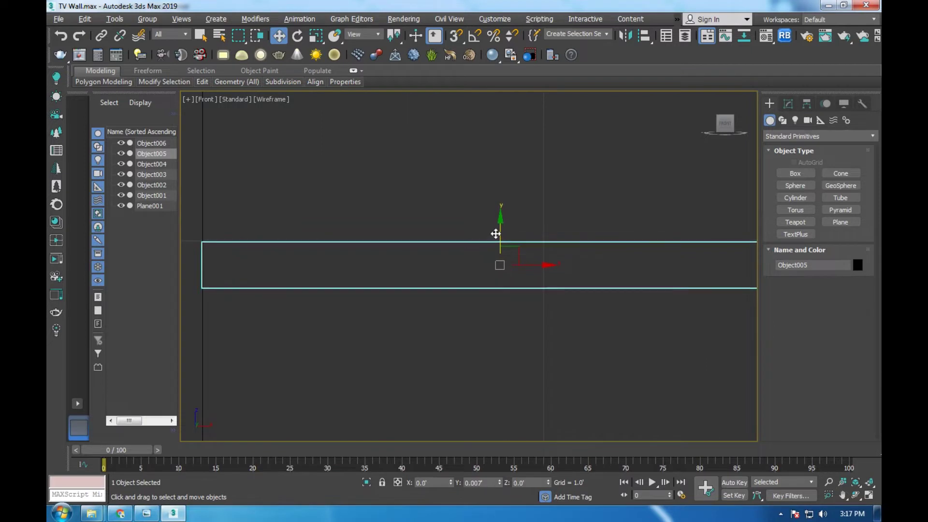
{"action": "scroll", "coordinate": [497, 242], "scroll_direction": "down", "scroll_amount": 3}
{"action": "scroll", "coordinate": [396, 244], "scroll_direction": "up", "scroll_amount": 1}
{"action": "scroll", "coordinate": [385, 243], "scroll_direction": "up", "scroll_amount": 5}
Shift Object005's edge vertices slightly right in Editable Poly.
{"action": "left_click", "coordinate": [788, 104]}
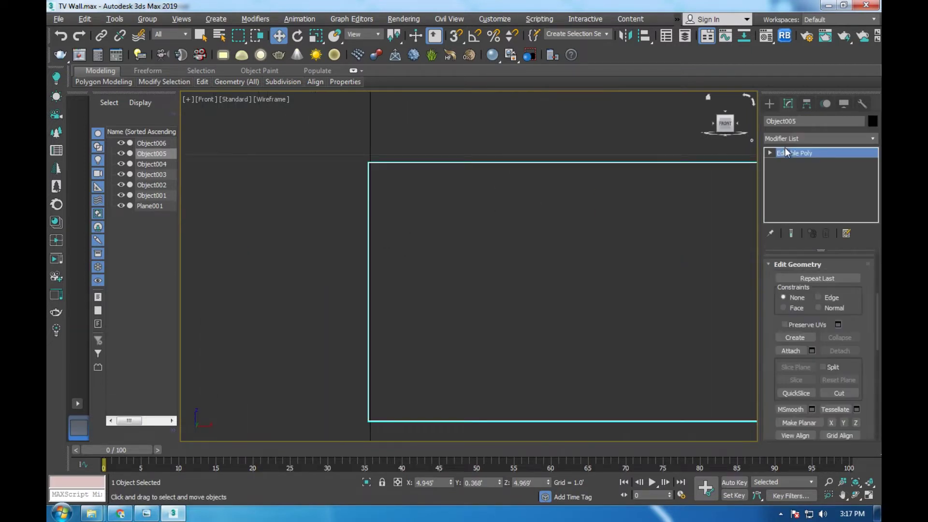
{"action": "key", "text": "1"}
{"action": "left_click_drag", "start_coordinate": [407, 293], "coordinate": [409, 293]}
{"action": "left_click", "coordinate": [792, 154]}
{"action": "scroll", "coordinate": [342, 228], "scroll_direction": "down", "scroll_amount": 2}
{"action": "scroll", "coordinate": [345, 233], "scroll_direction": "down", "scroll_amount": 2}
{"action": "scroll", "coordinate": [480, 245], "scroll_direction": "up", "scroll_amount": 4}
{"action": "scroll", "coordinate": [500, 208], "scroll_direction": "up", "scroll_amount": 1}
{"action": "scroll", "coordinate": [501, 209], "scroll_direction": "up", "scroll_amount": 1}
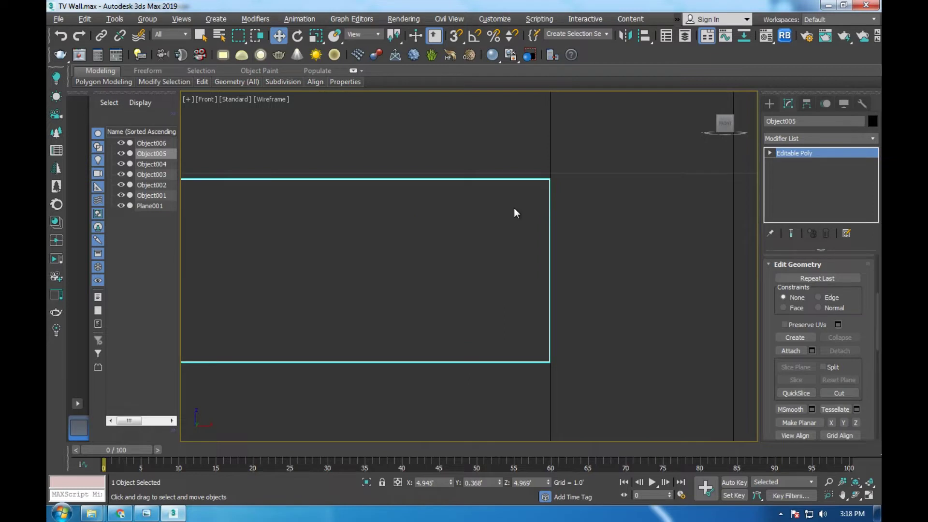
{"action": "scroll", "coordinate": [562, 245], "scroll_direction": "down", "scroll_amount": 2}
{"action": "scroll", "coordinate": [561, 245], "scroll_direction": "down", "scroll_amount": 3}
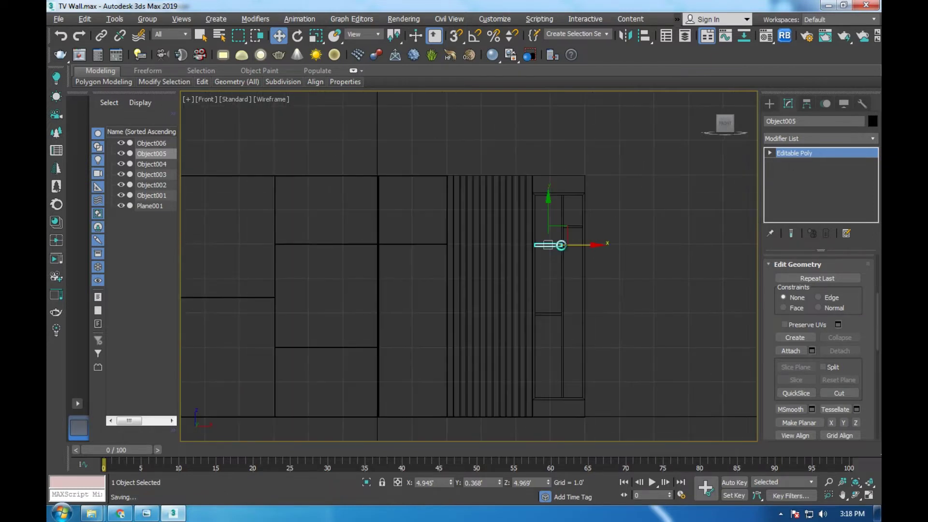
{"action": "scroll", "coordinate": [548, 313], "scroll_direction": "up", "scroll_amount": 3}
Select the lower shelf Object006 to check it, then clear the selection.
{"action": "left_click", "coordinate": [548, 311]}
{"action": "scroll", "coordinate": [551, 299], "scroll_direction": "up", "scroll_amount": 2}
{"action": "scroll", "coordinate": [551, 300], "scroll_direction": "down", "scroll_amount": 4}
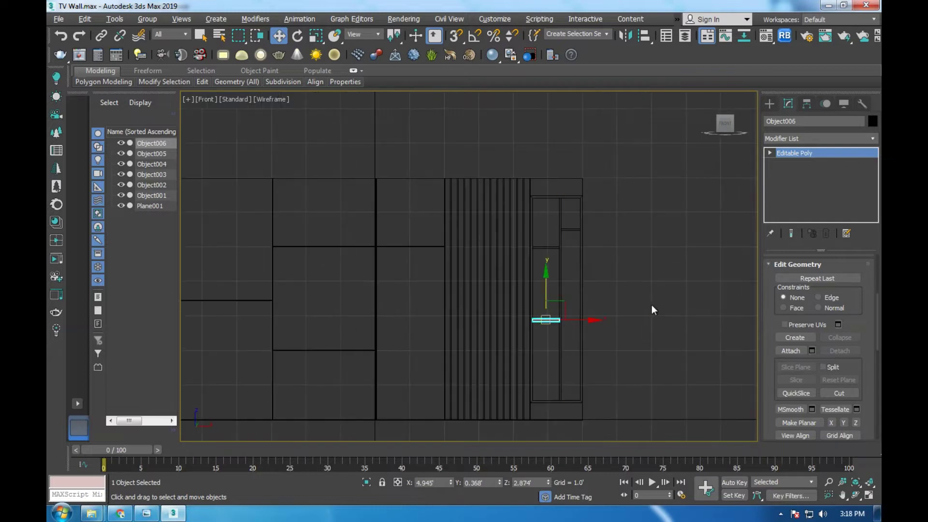
{"action": "left_click", "coordinate": [650, 309]}
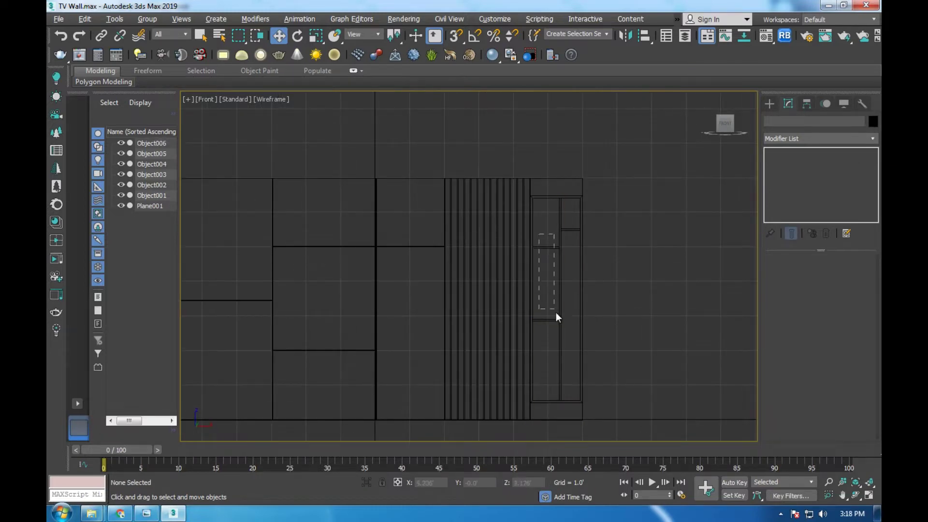
Select Object005 and Object006 together and move both down slightly.
{"action": "left_click_drag", "start_coordinate": [556, 317], "coordinate": [556, 317]}
{"action": "left_click_drag", "start_coordinate": [546, 257], "coordinate": [546, 265]}
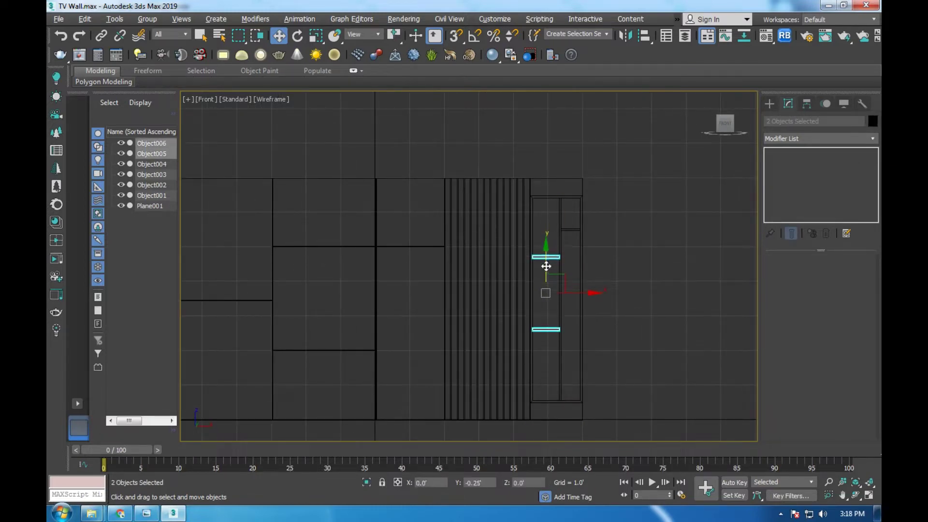
{"action": "left_click", "coordinate": [642, 289]}
{"action": "scroll", "coordinate": [591, 307], "scroll_direction": "up", "scroll_amount": 2}
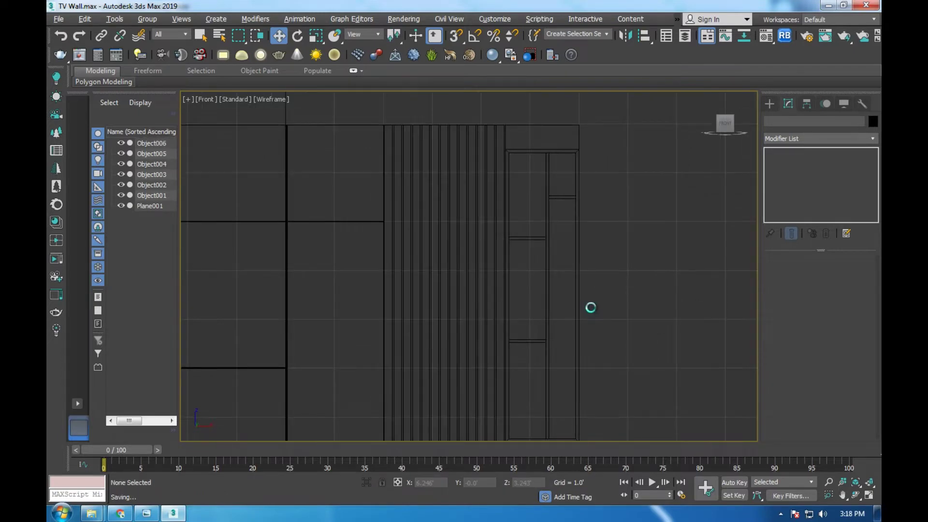
Move Object004 down slightly, then switch to the reference image.
{"action": "left_click", "coordinate": [560, 197]}
{"action": "scroll", "coordinate": [558, 197], "scroll_direction": "up", "scroll_amount": 2}
{"action": "left_click_drag", "start_coordinate": [560, 176], "coordinate": [560, 196]}
{"action": "scroll", "coordinate": [560, 196], "scroll_direction": "down", "scroll_amount": 2}
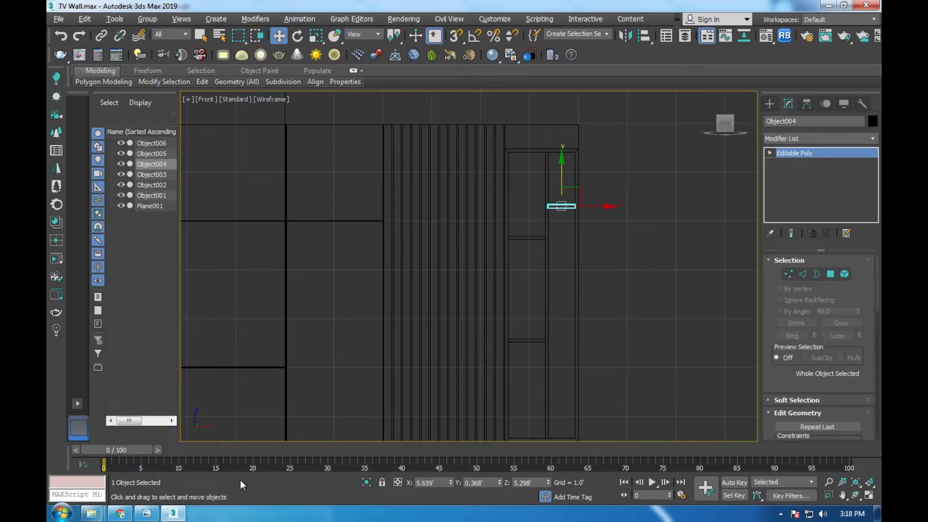
{"action": "key", "text": "alt+Tab"}
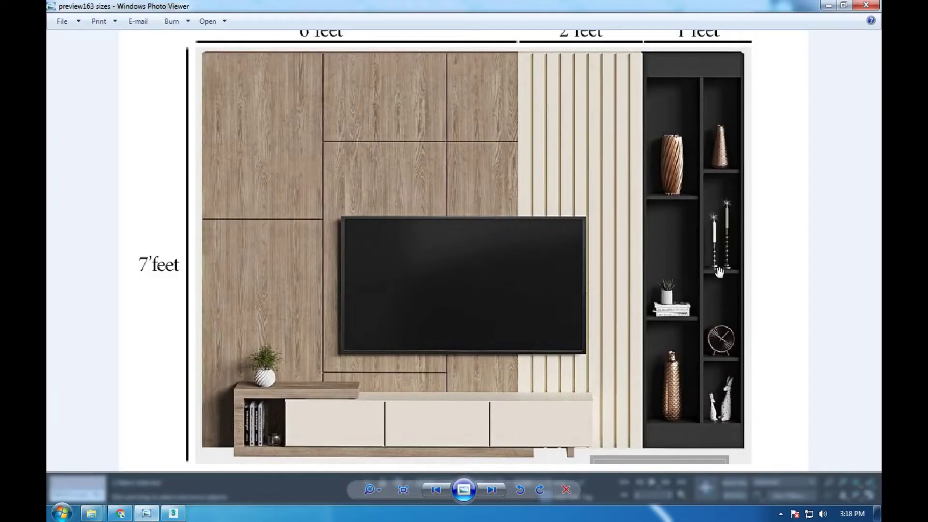
Clone the shelf downward into Object007 and Object008, raising one copy higher.
{"action": "left_click", "coordinate": [172, 513]}
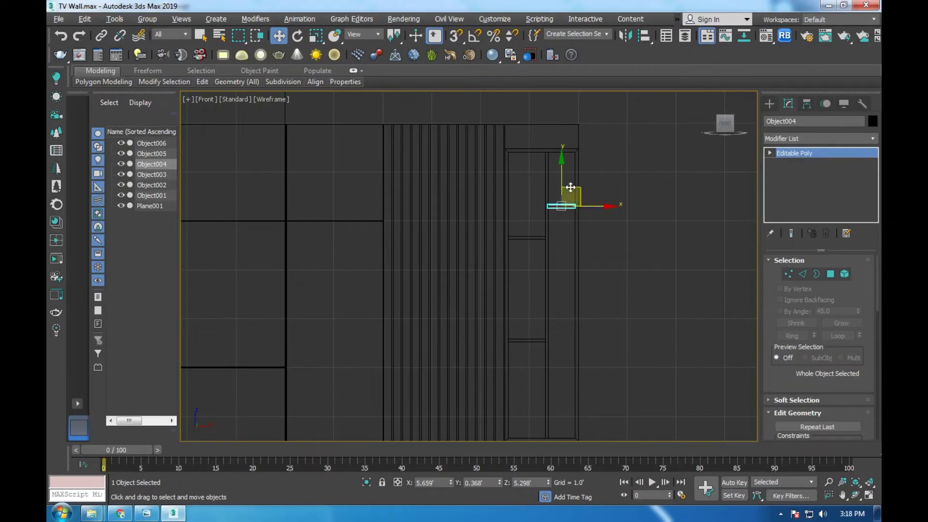
{"action": "left_click_drag", "start_coordinate": [559, 175], "coordinate": [563, 265], "text": "shift"}
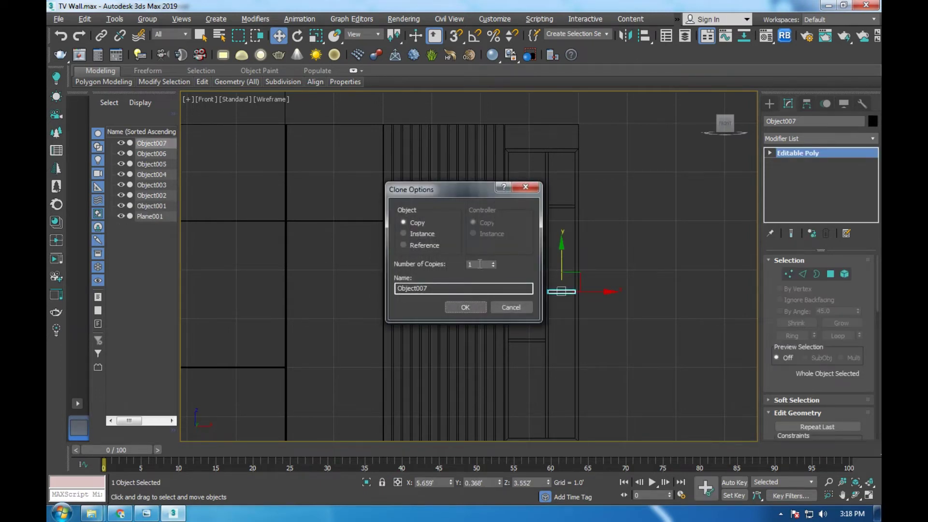
{"action": "left_click", "coordinate": [478, 309]}
{"action": "scroll", "coordinate": [501, 297], "scroll_direction": "down", "scroll_amount": 3}
{"action": "scroll", "coordinate": [530, 302], "scroll_direction": "up", "scroll_amount": 5}
{"action": "mouse_move", "coordinate": [530, 301]}
{"action": "left_mouse_down"}
{"action": "mouse_move", "coordinate": [534, 317]}
{"action": "mouse_move", "coordinate": [537, 213]}
{"action": "left_mouse_up"}
{"action": "left_click", "coordinate": [533, 191]}
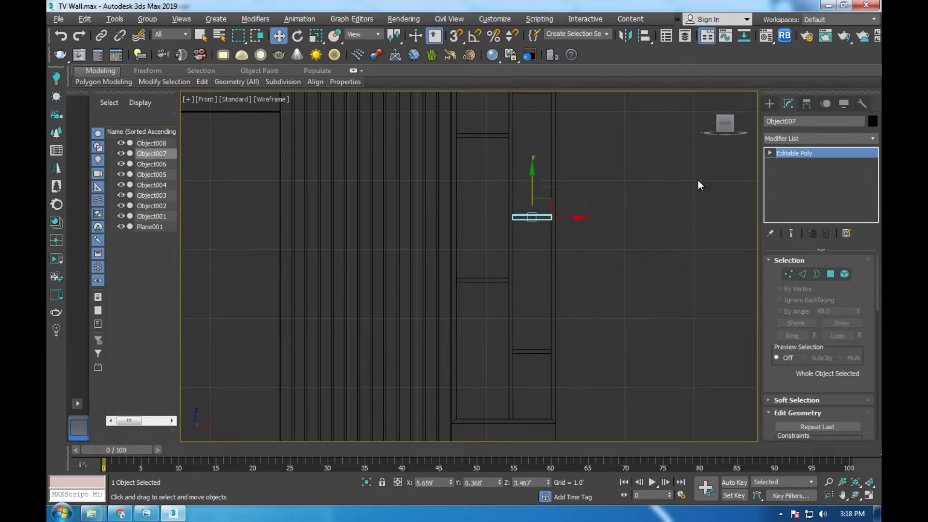
{"action": "key", "text": "alt+w"}
{"action": "key", "text": "alt+w"}
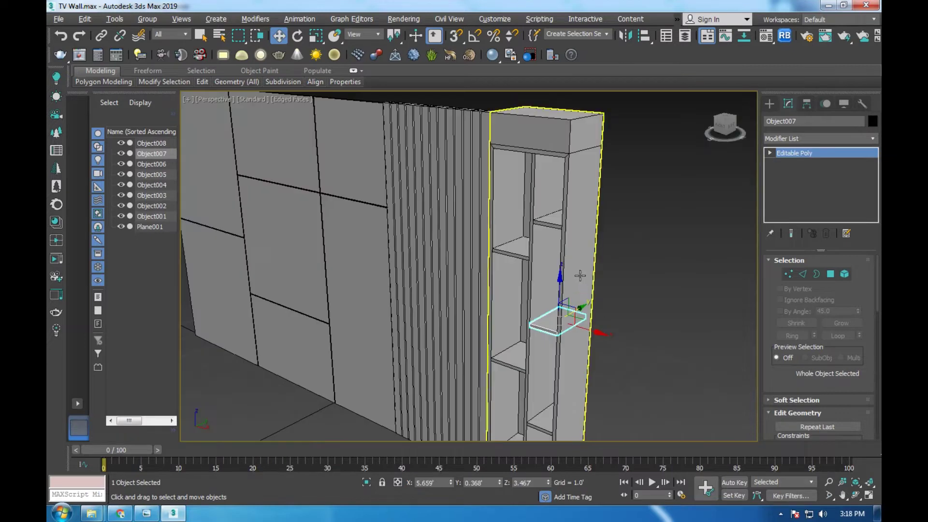
Orbit the Perspective view around the wall, then open the dimensioned reference image.
{"action": "scroll", "coordinate": [582, 257], "scroll_direction": "down", "scroll_amount": 5}
{"action": "middle_click_drag", "start_coordinate": [581, 256], "coordinate": [570, 271], "text": "alt"}
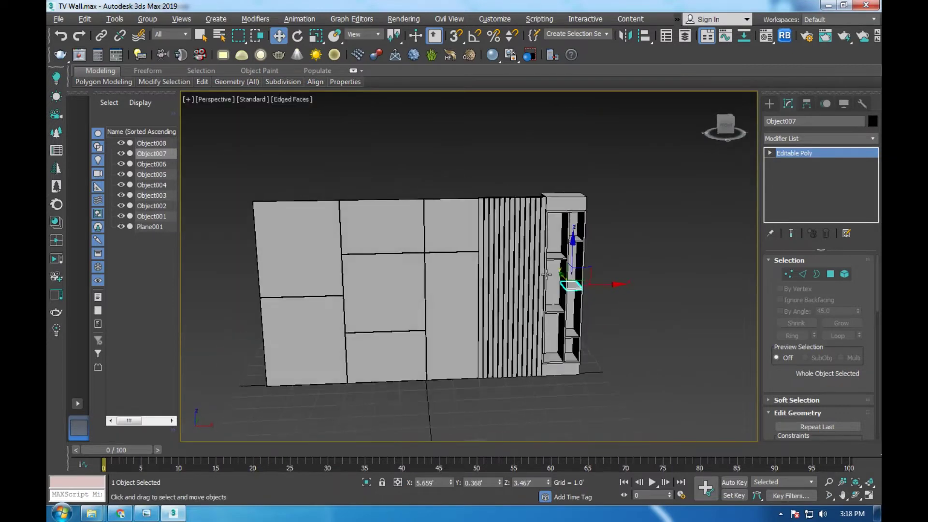
{"action": "scroll", "coordinate": [569, 280], "scroll_direction": "up", "scroll_amount": 10}
{"action": "scroll", "coordinate": [569, 280], "scroll_direction": "down", "scroll_amount": 5}
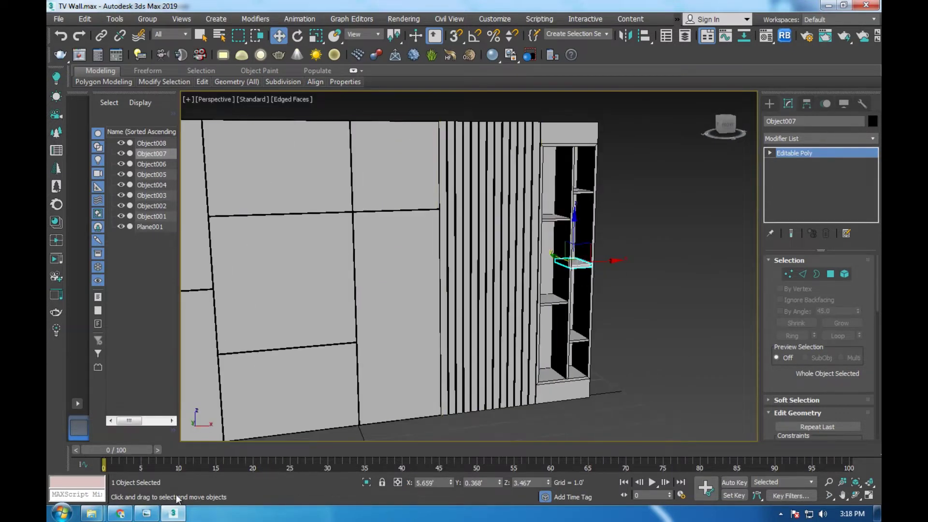
{"action": "left_click", "coordinate": [146, 513]}
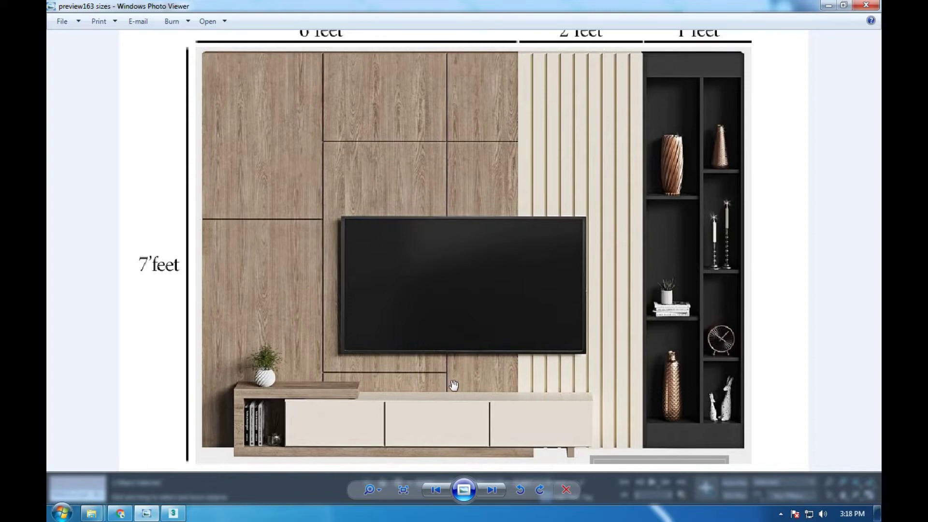
Flip between the reference image and the model, ending on the front view of the wall panels.
{"action": "left_click", "coordinate": [170, 515]}
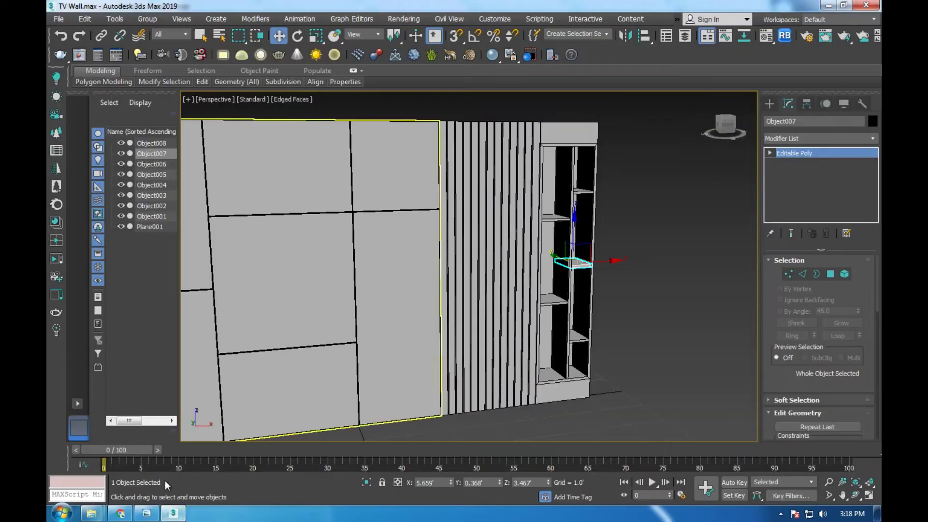
{"action": "left_click", "coordinate": [169, 514]}
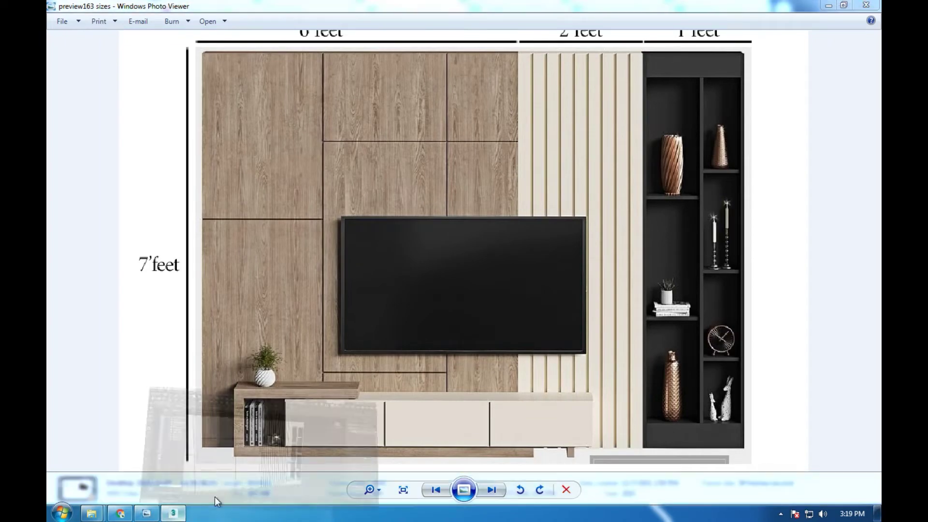
{"action": "left_click", "coordinate": [173, 513]}
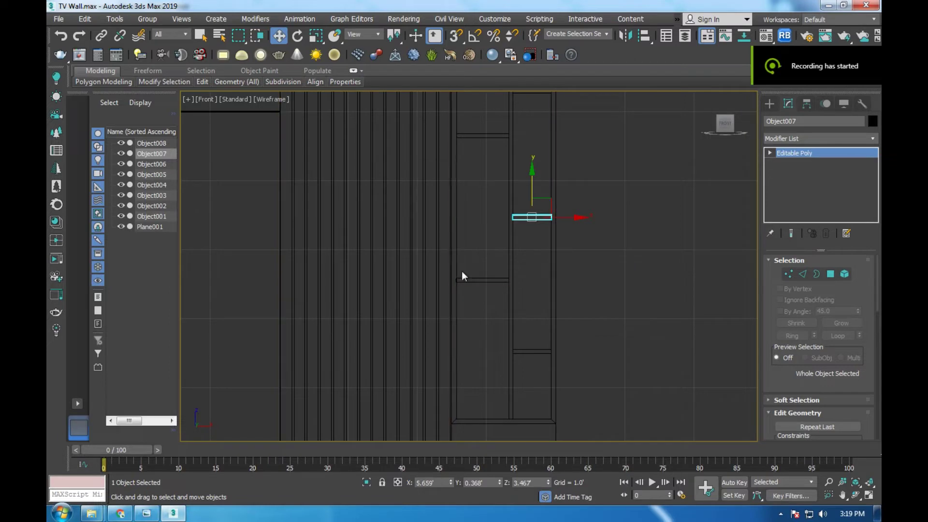
{"action": "scroll", "coordinate": [547, 169], "scroll_direction": "down", "scroll_amount": 4}
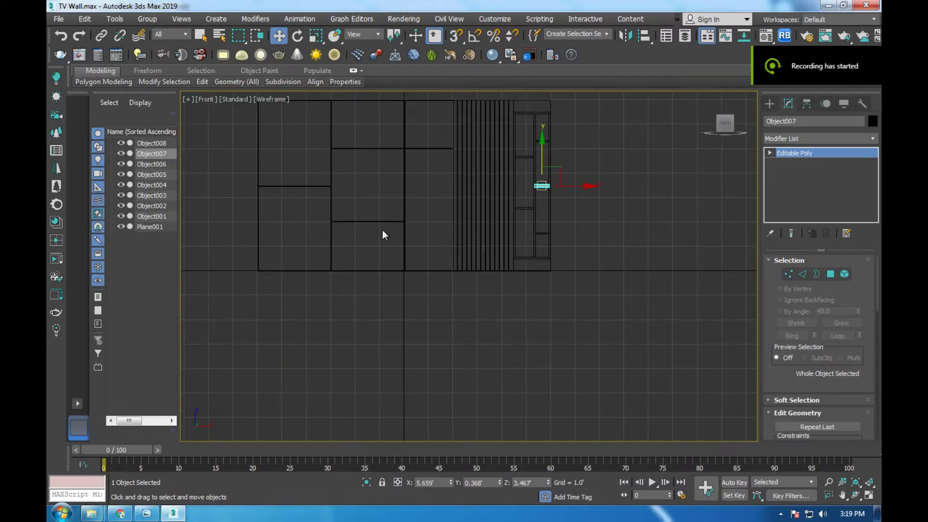
{"action": "scroll", "coordinate": [343, 232], "scroll_direction": "up", "scroll_amount": 3}
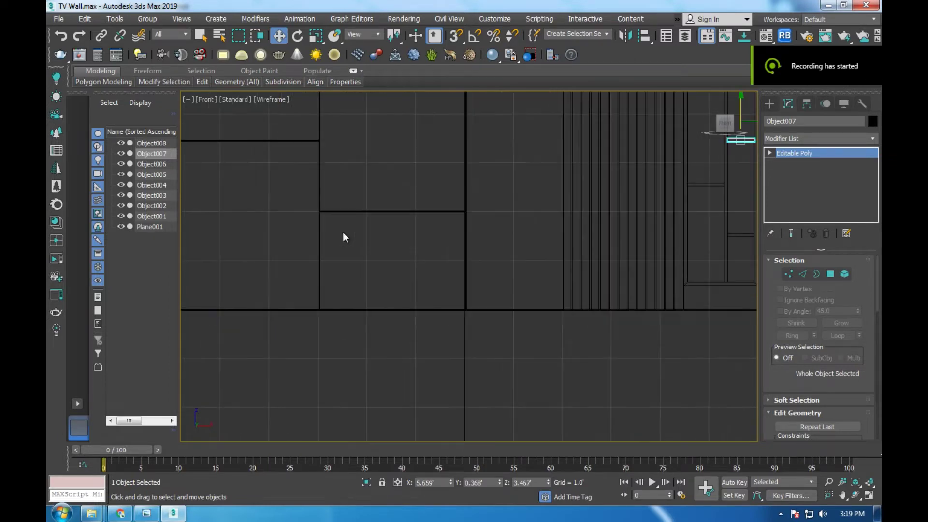
{"action": "left_click", "coordinate": [147, 513]}
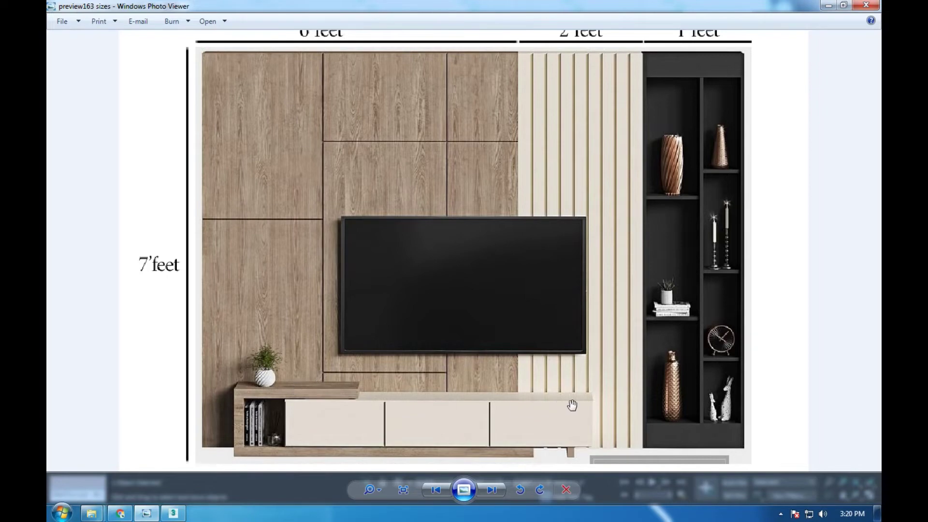
{"action": "left_click", "coordinate": [172, 513]}
{"action": "scroll", "coordinate": [472, 329], "scroll_direction": "down", "scroll_amount": 3}
{"action": "scroll", "coordinate": [448, 327], "scroll_direction": "up", "scroll_amount": 4}
{"action": "scroll", "coordinate": [448, 319], "scroll_direction": "up", "scroll_amount": 1}
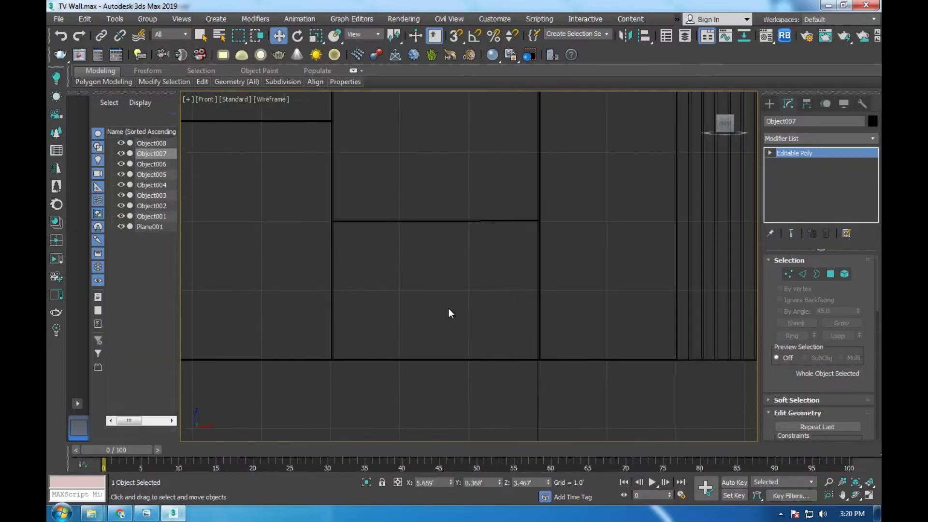
Draw a long box across the lower wall panels in the Front viewport.
{"action": "left_click", "coordinate": [769, 103]}
{"action": "left_click", "coordinate": [795, 173]}
{"action": "mouse_move", "coordinate": [517, 291]}
{"action": "middle_mouse_down"}
{"action": "mouse_move", "coordinate": [472, 284]}
{"action": "mouse_move", "coordinate": [559, 275]}
{"action": "mouse_move", "coordinate": [546, 271]}
{"action": "mouse_move", "coordinate": [554, 268]}
{"action": "mouse_move", "coordinate": [468, 270]}
{"action": "middle_mouse_up"}
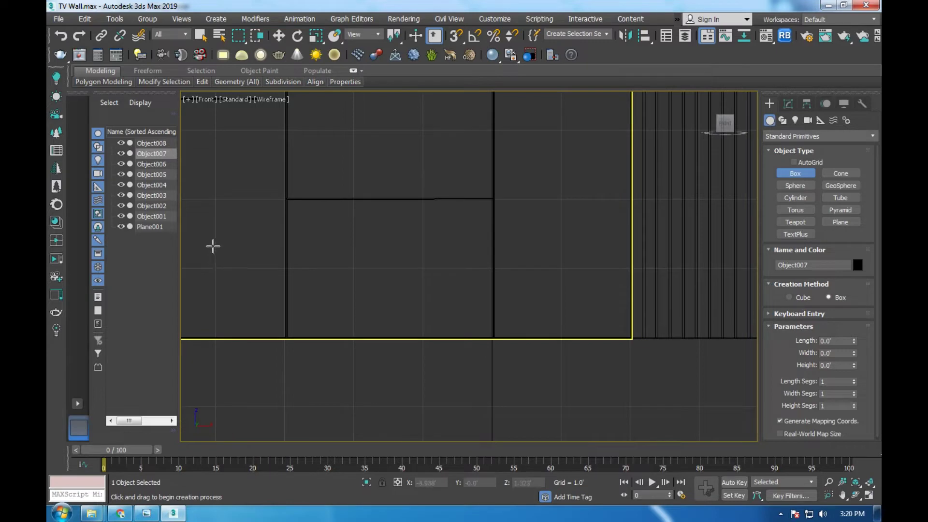
{"action": "left_click_drag", "start_coordinate": [215, 246], "coordinate": [696, 319]}
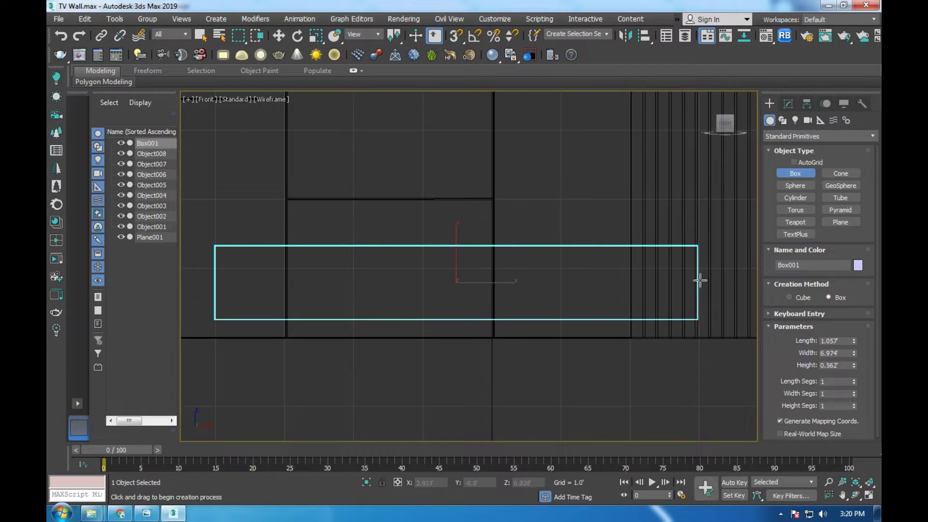
{"action": "key", "text": "w"}
{"action": "key", "text": "alt+w"}
{"action": "key", "text": "alt+w"}
{"action": "scroll", "coordinate": [358, 315], "scroll_direction": "up", "scroll_amount": 5}
{"action": "scroll", "coordinate": [358, 314], "scroll_direction": "up", "scroll_amount": 2}
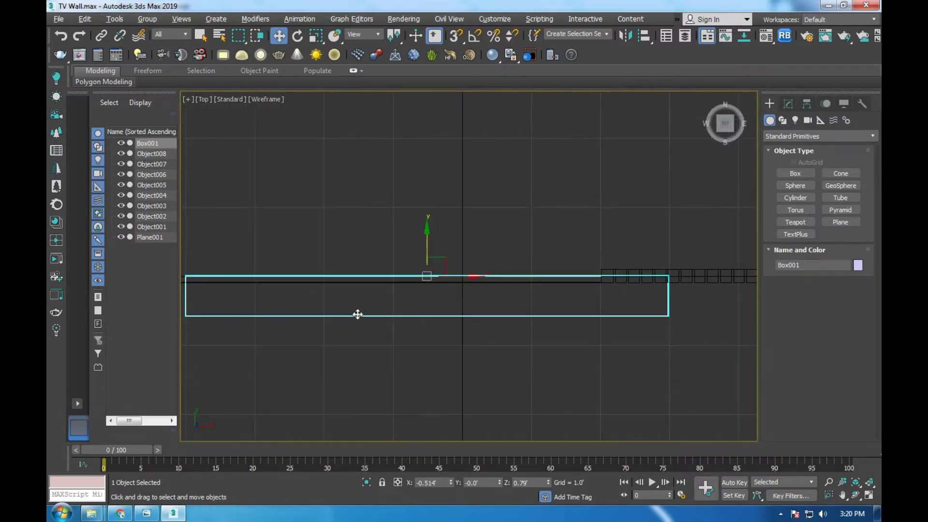
Set the console box's height to 0.9'.
{"action": "left_click", "coordinate": [788, 104]}
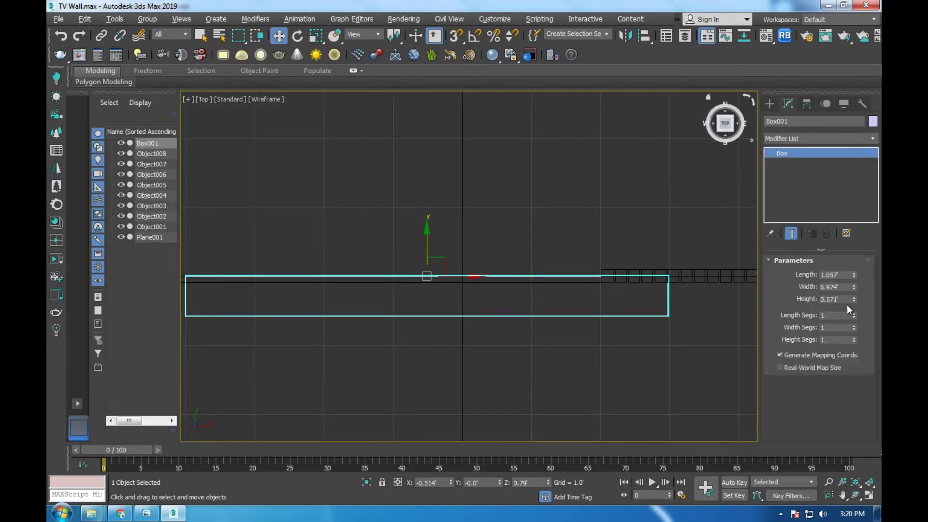
{"action": "left_click_drag", "start_coordinate": [853, 299], "coordinate": [853, 293]}
{"action": "left_click_drag", "start_coordinate": [854, 287], "coordinate": [858, 288]}
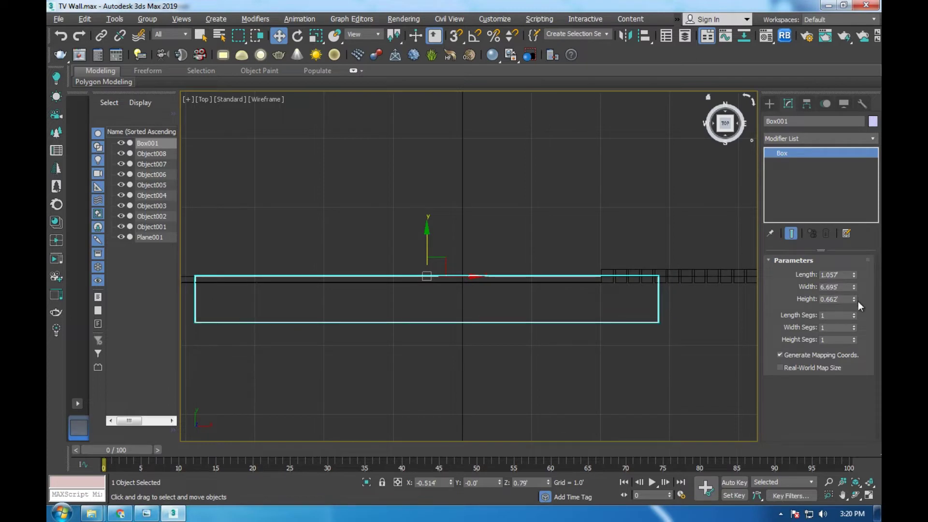
{"action": "key", "text": "ctrl+z"}
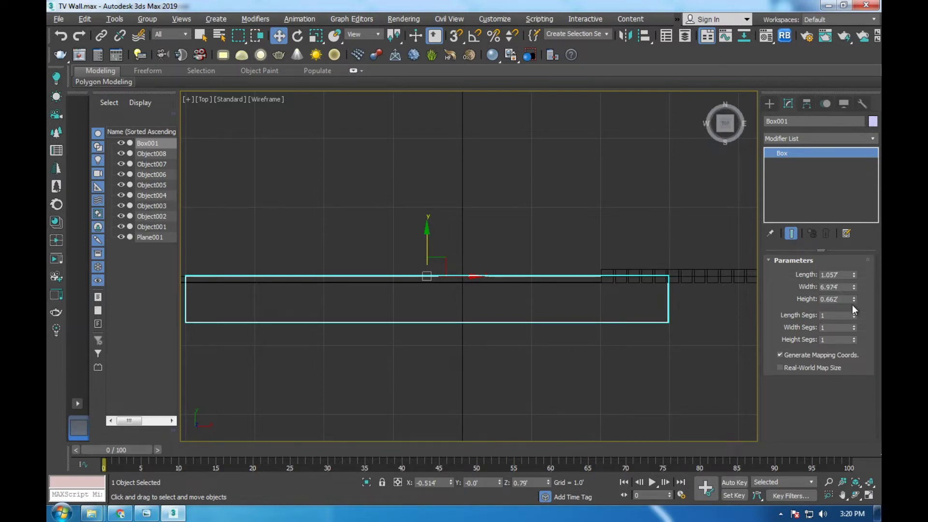
{"action": "left_click_drag", "start_coordinate": [854, 299], "coordinate": [856, 292]}
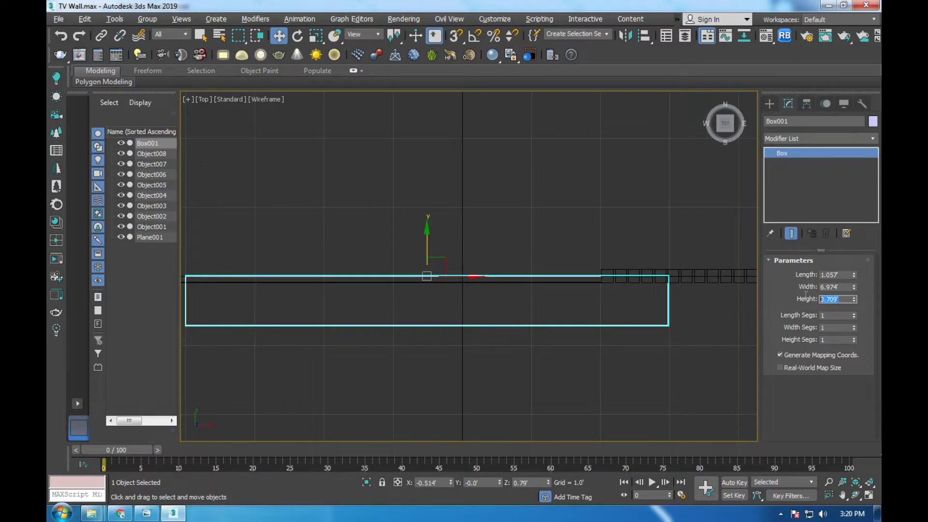
{"action": "type", "text": "1"}
{"action": "key", "text": "Return"}
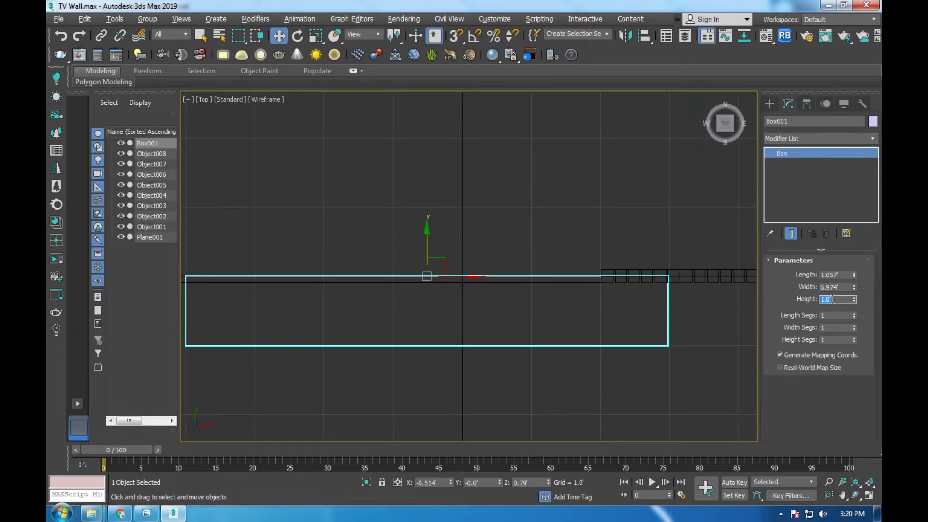
{"action": "type", "text": "9"}
{"action": "key", "text": "Return"}
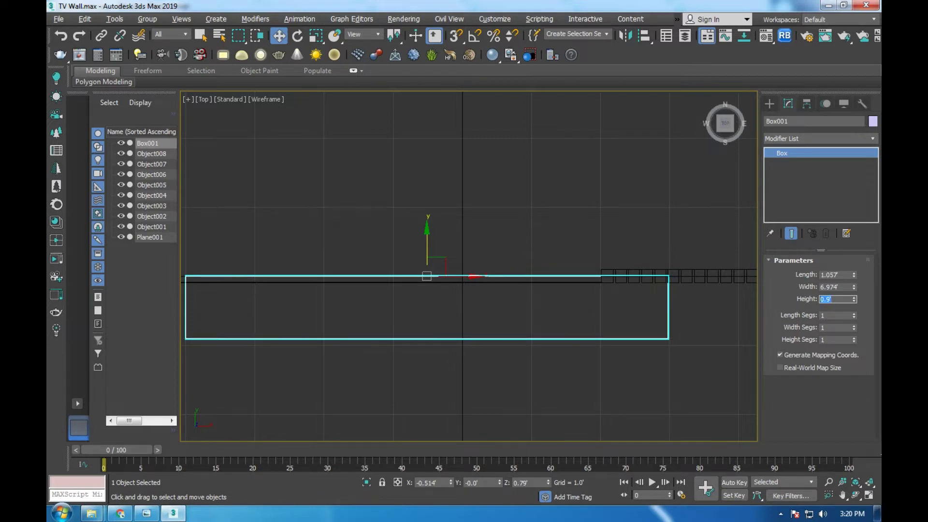
Nudge the box slightly forward in Top view and check it against the wall.
{"action": "scroll", "coordinate": [405, 271], "scroll_direction": "down", "scroll_amount": 2}
{"action": "scroll", "coordinate": [444, 265], "scroll_direction": "up", "scroll_amount": 4}
{"action": "scroll", "coordinate": [485, 259], "scroll_direction": "up", "scroll_amount": 3}
{"action": "left_click_drag", "start_coordinate": [527, 281], "coordinate": [529, 328]}
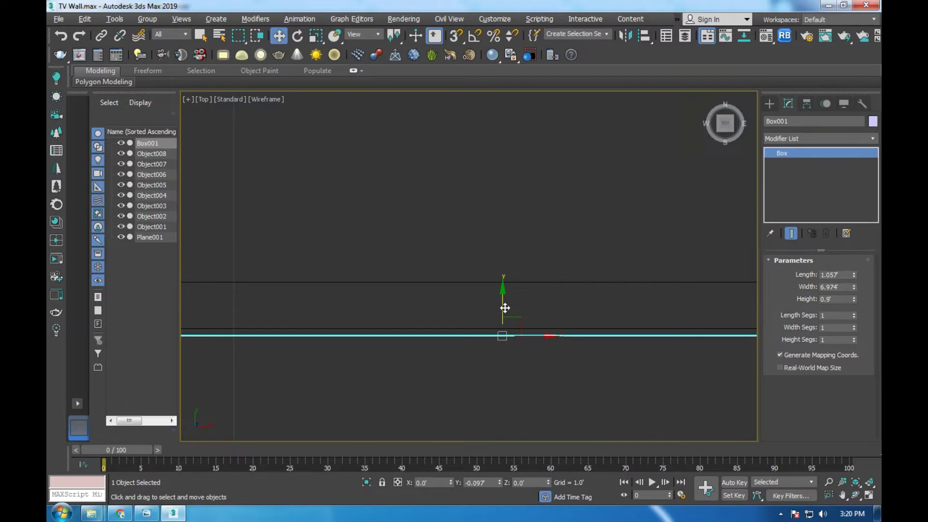
{"action": "key", "text": "alt+w"}
{"action": "key", "text": "alt+w"}
{"action": "middle_click_drag", "start_coordinate": [529, 328], "coordinate": [483, 329], "text": "alt"}
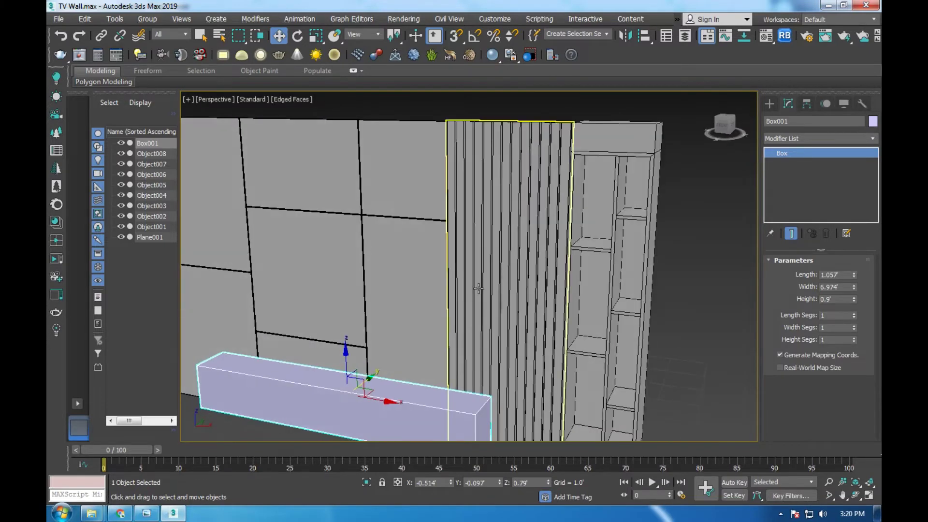
{"action": "scroll", "coordinate": [412, 329], "scroll_direction": "down", "scroll_amount": 3}
{"action": "key", "text": "alt+w"}
{"action": "key", "text": "alt+w"}
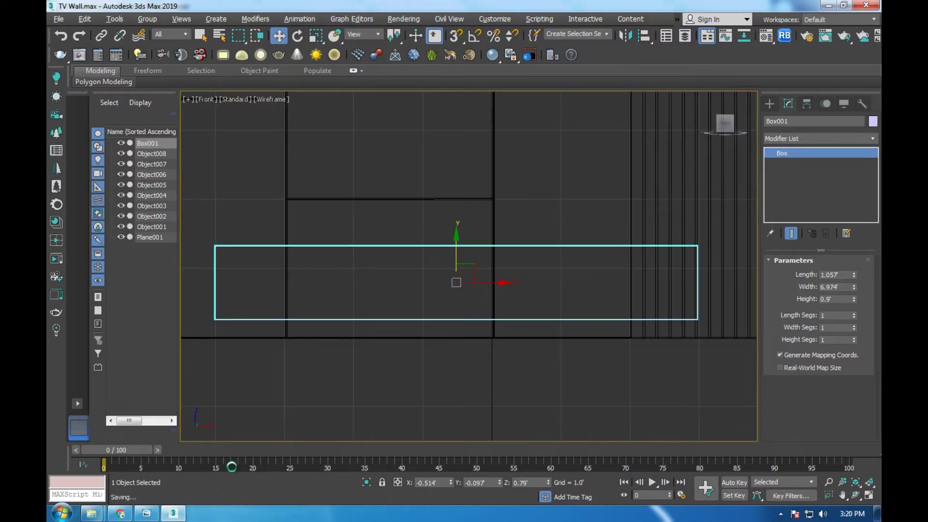
Compare the scene with the TV wall reference image.
{"action": "left_click", "coordinate": [147, 513]}
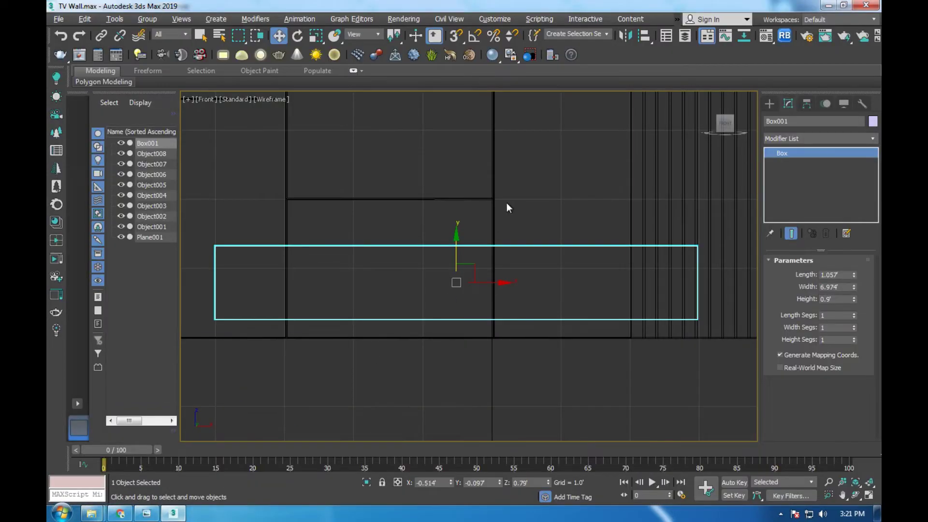
{"action": "scroll", "coordinate": [466, 254], "scroll_direction": "down", "scroll_amount": 2}
{"action": "scroll", "coordinate": [450, 252], "scroll_direction": "up", "scroll_amount": 2}
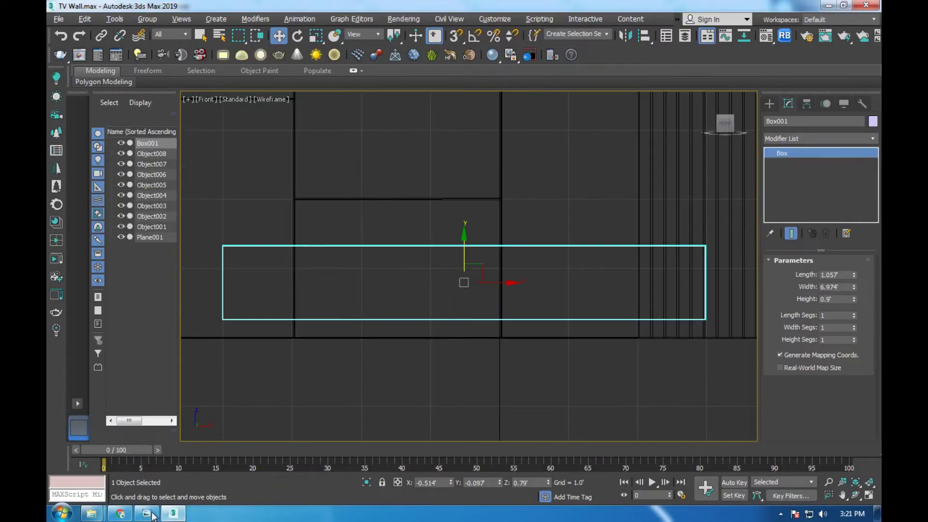
{"action": "left_click", "coordinate": [146, 513]}
{"action": "key", "text": "alt+Tab"}
Convert the box to an editable poly and select its right-end vertices.
{"action": "right_click", "coordinate": [463, 243]}
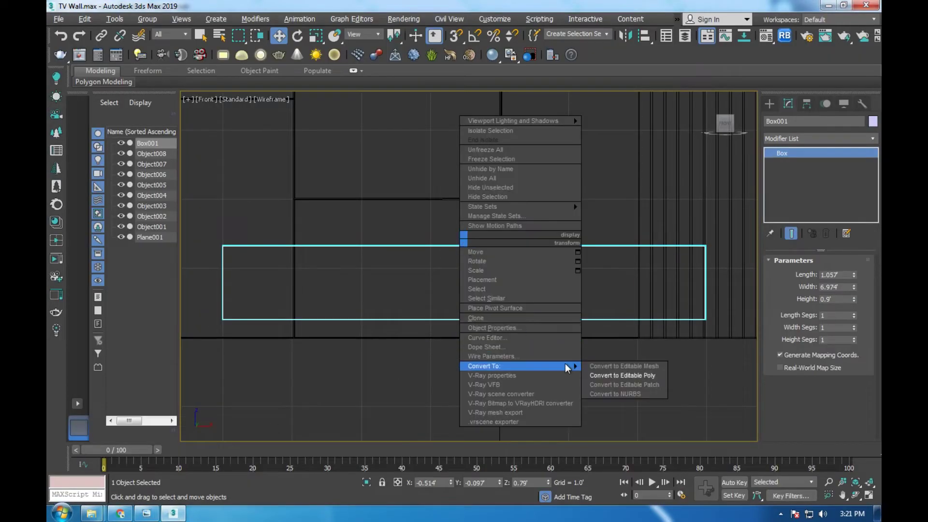
{"action": "left_click", "coordinate": [623, 373]}
{"action": "scroll", "coordinate": [727, 285], "scroll_direction": "up", "scroll_amount": 3}
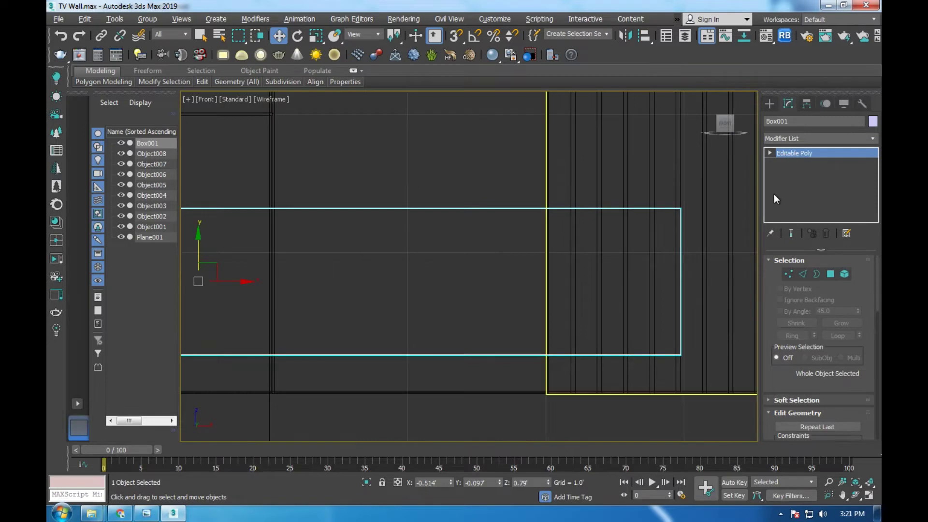
{"action": "key", "text": "1"}
{"action": "left_click_drag", "start_coordinate": [643, 176], "coordinate": [729, 413]}
{"action": "scroll", "coordinate": [500, 320], "scroll_direction": "down", "scroll_amount": 3}
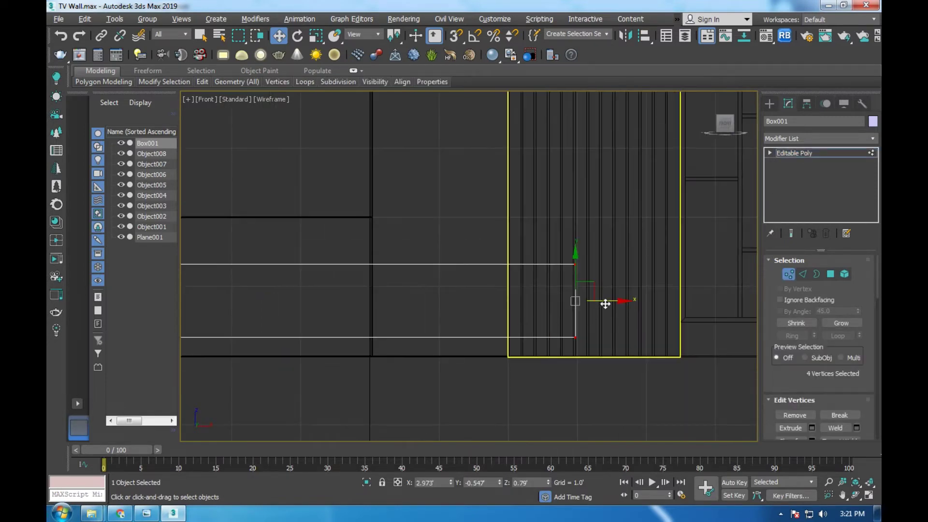
{"action": "scroll", "coordinate": [589, 311], "scroll_direction": "up", "scroll_amount": 3}
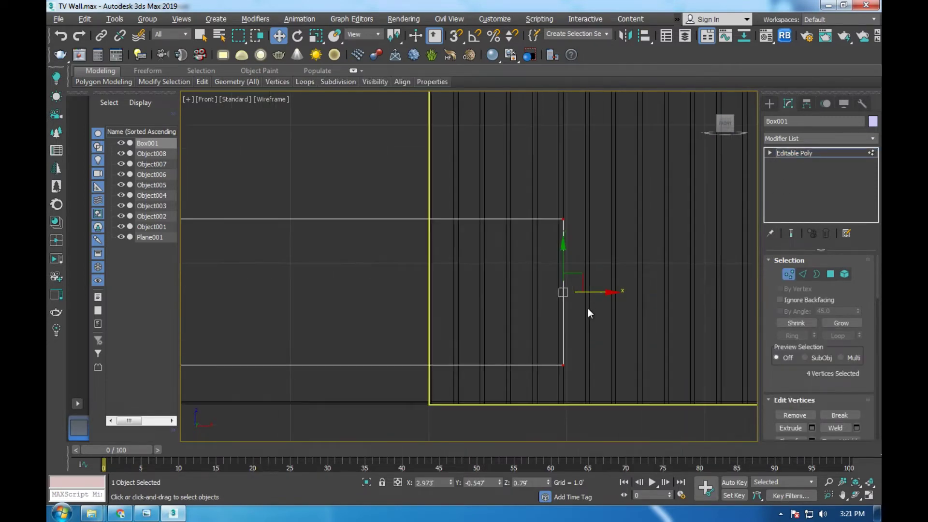
{"action": "scroll", "coordinate": [587, 277], "scroll_direction": "up", "scroll_amount": 3}
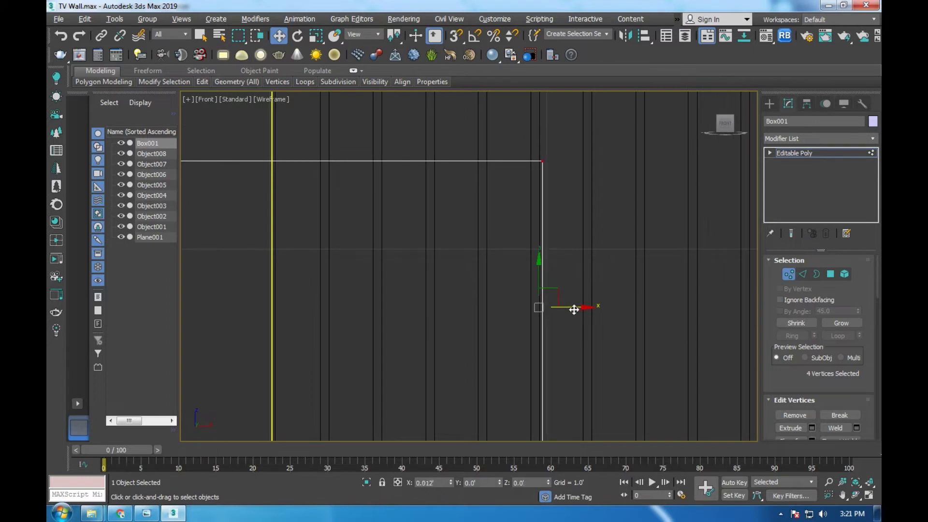
{"action": "scroll", "coordinate": [603, 267], "scroll_direction": "down", "scroll_amount": 3}
{"action": "scroll", "coordinate": [604, 267], "scroll_direction": "down", "scroll_amount": 3}
{"action": "scroll", "coordinate": [427, 277], "scroll_direction": "up", "scroll_amount": 3}
Move the box's left-end vertices so that end reaches X -4.0'.
{"action": "left_click_drag", "start_coordinate": [429, 208], "coordinate": [457, 358]}
{"action": "scroll", "coordinate": [462, 266], "scroll_direction": "up", "scroll_amount": 3}
{"action": "scroll", "coordinate": [437, 285], "scroll_direction": "up", "scroll_amount": 5}
{"action": "left_click_drag", "start_coordinate": [437, 265], "coordinate": [437, 263]}
{"action": "scroll", "coordinate": [436, 264], "scroll_direction": "down", "scroll_amount": 3}
{"action": "scroll", "coordinate": [643, 256], "scroll_direction": "up", "scroll_amount": 1}
{"action": "left_click", "coordinate": [793, 153]}
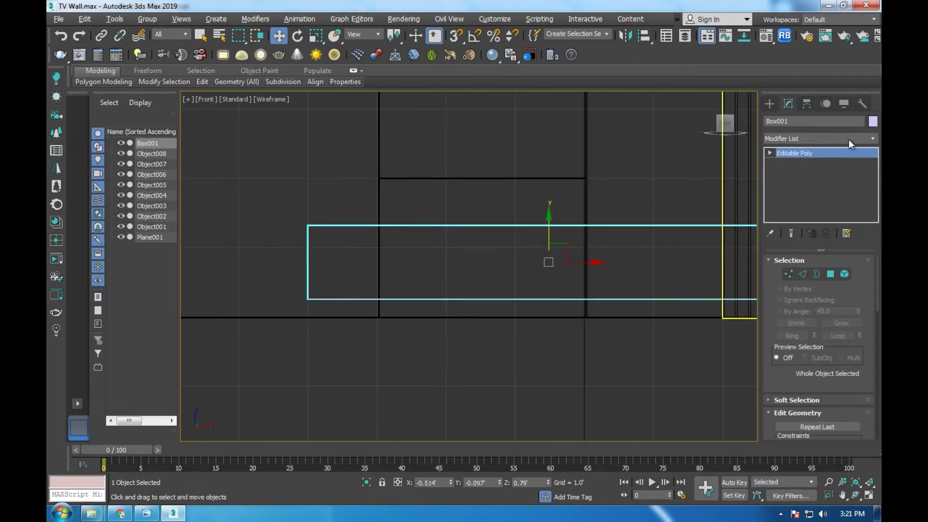
Set Box001's display colour to black.
{"action": "left_click", "coordinate": [872, 121]}
{"action": "left_click", "coordinate": [552, 285]}
{"action": "left_click", "coordinate": [522, 322]}
{"action": "scroll", "coordinate": [448, 289], "scroll_direction": "down", "scroll_amount": 2}
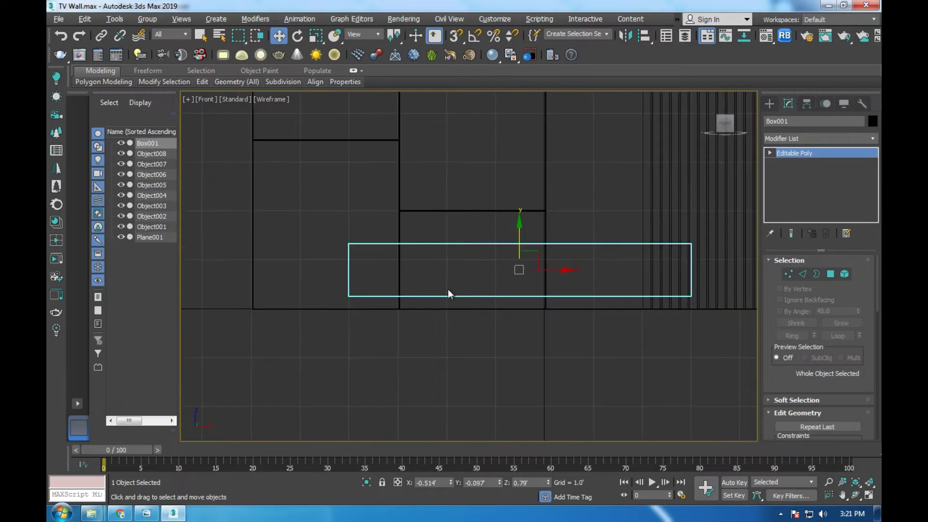
{"action": "key", "text": "m"}
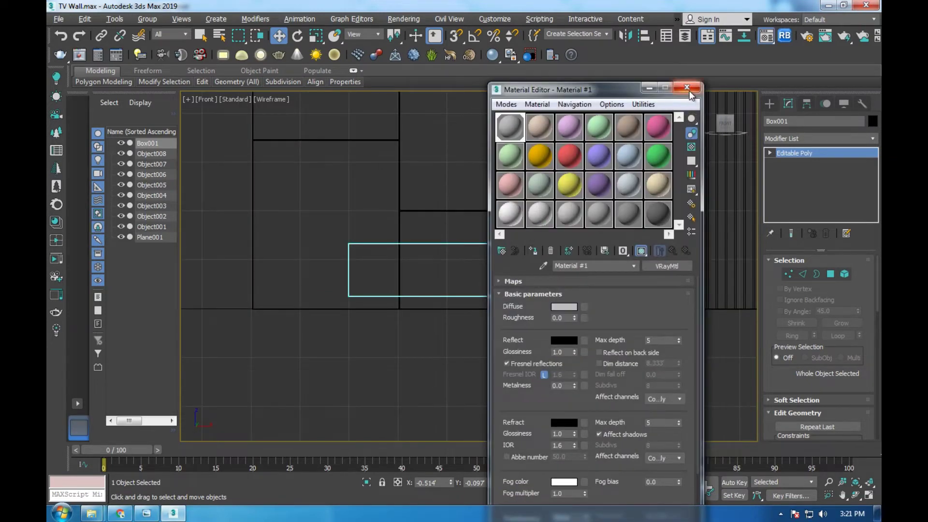
{"action": "left_click", "coordinate": [687, 87]}
Check the console and slatted panel against the TV wall reference image.
{"action": "key", "text": "alt+w"}
{"action": "key", "text": "alt+w"}
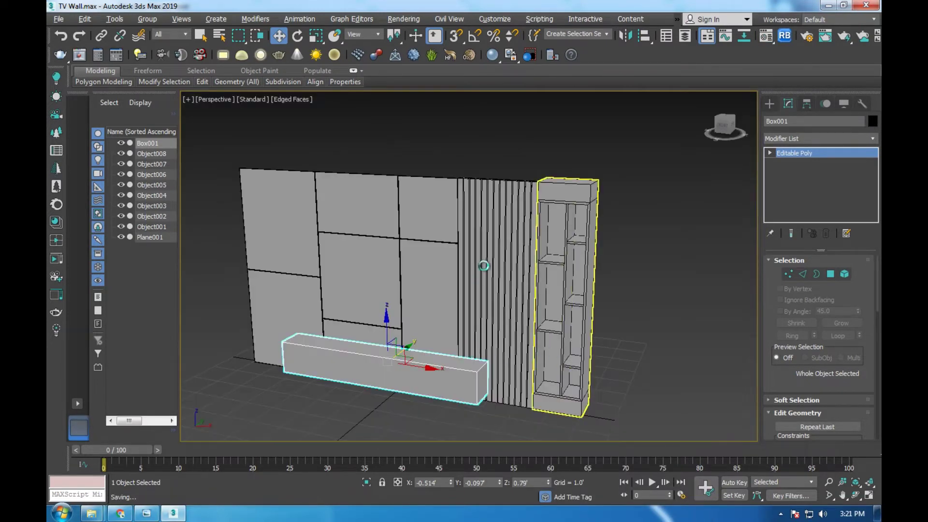
{"action": "left_click", "coordinate": [492, 269]}
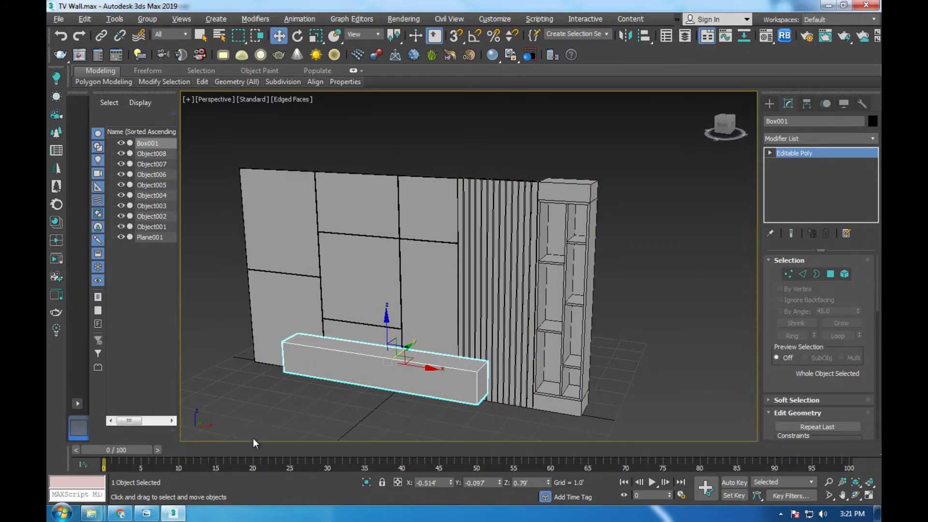
{"action": "left_click", "coordinate": [153, 514]}
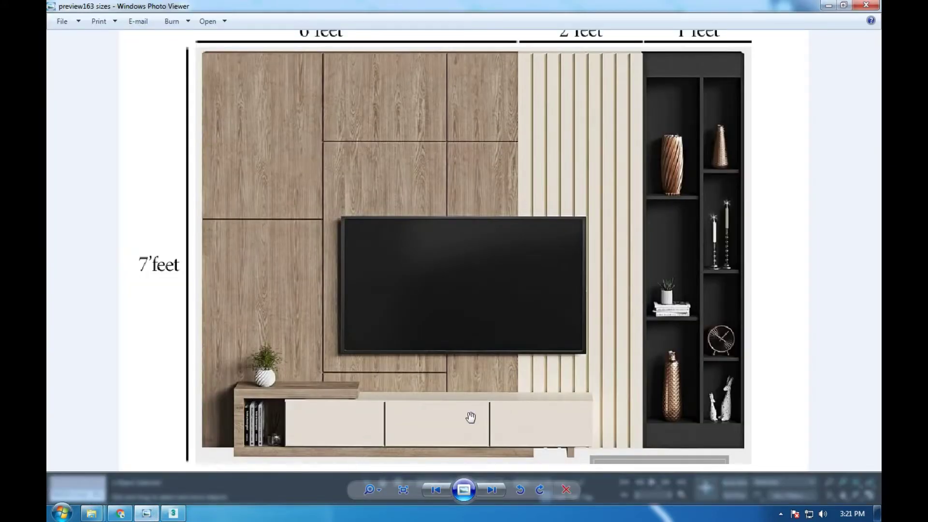
{"action": "left_click", "coordinate": [174, 512]}
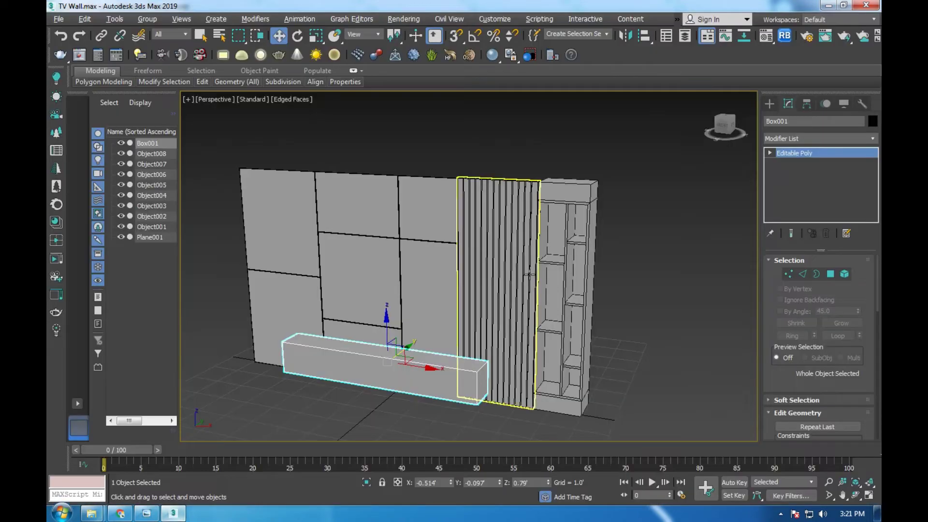
{"action": "key", "text": "alt+w"}
{"action": "key", "text": "alt+w"}
{"action": "scroll", "coordinate": [451, 254], "scroll_direction": "down", "scroll_amount": 3}
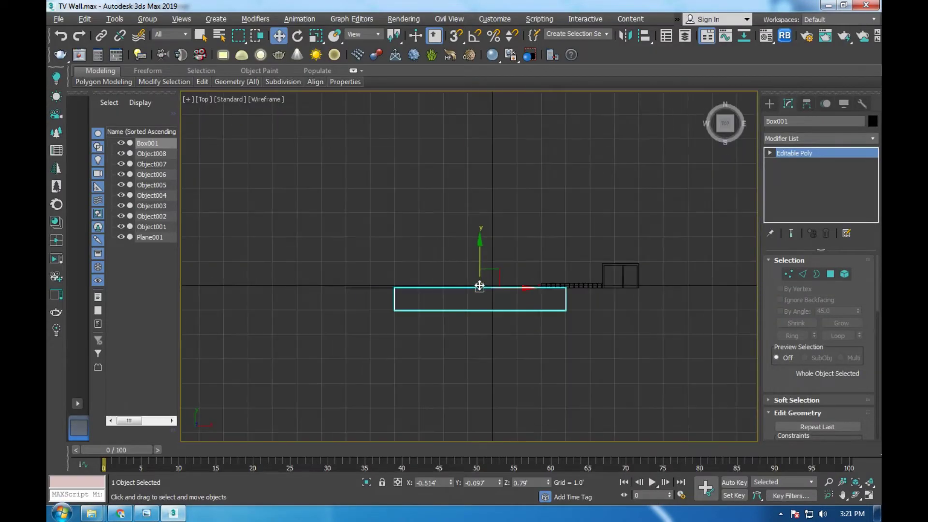
Connect the top and bottom front edges with 2 segments, dividing the front into three.
{"action": "left_click", "coordinate": [769, 152]}
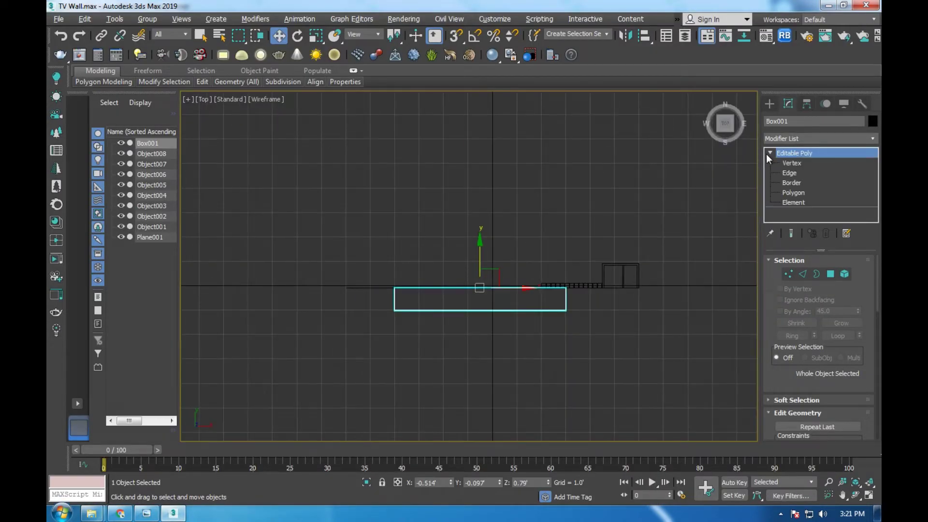
{"action": "left_click", "coordinate": [788, 173]}
{"action": "key", "text": "f"}
{"action": "left_click_drag", "start_coordinate": [477, 294], "coordinate": [502, 405]}
{"action": "scroll", "coordinate": [502, 405], "scroll_direction": "up", "scroll_amount": 3}
{"action": "scroll", "coordinate": [517, 234], "scroll_direction": "up", "scroll_amount": 3}
{"action": "scroll", "coordinate": [853, 384], "scroll_direction": "down", "scroll_amount": 5}
{"action": "scroll", "coordinate": [853, 384], "scroll_direction": "down", "scroll_amount": 1}
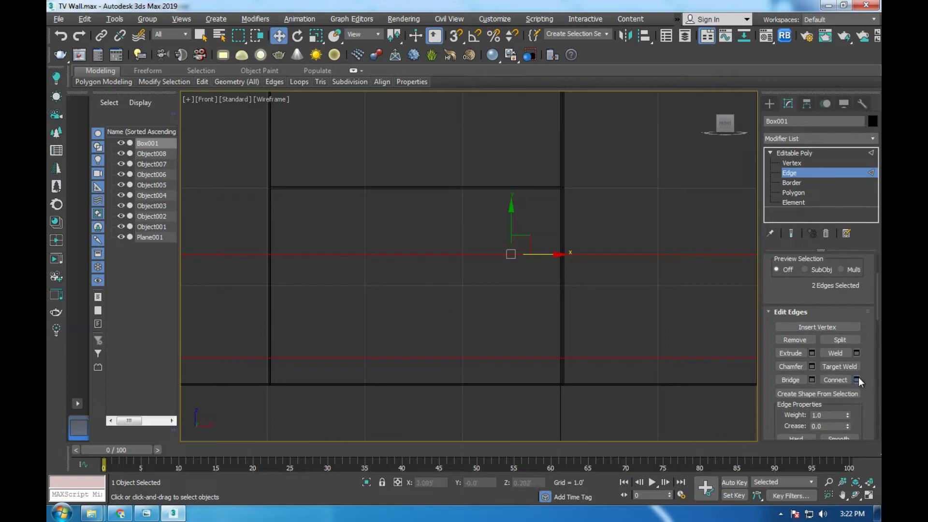
{"action": "left_click", "coordinate": [856, 380]}
{"action": "left_click", "coordinate": [475, 320]}
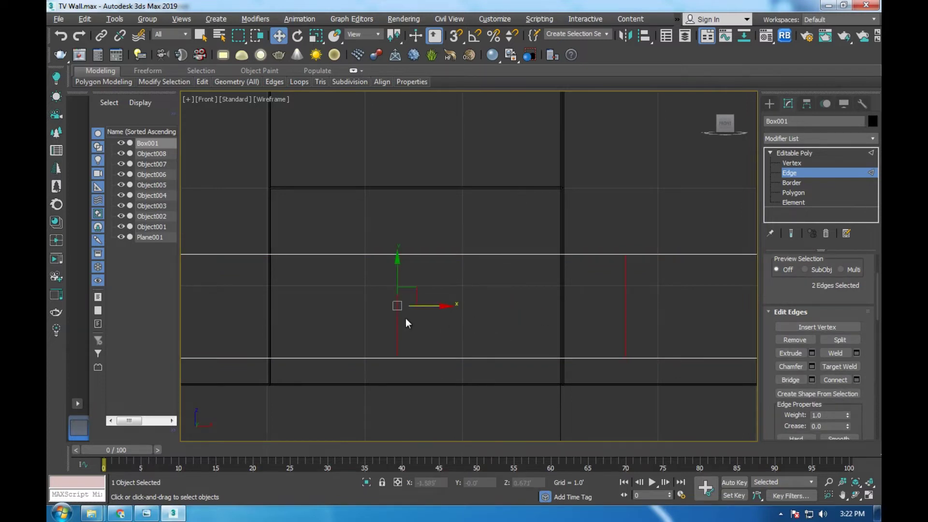
{"action": "scroll", "coordinate": [405, 323], "scroll_direction": "down", "scroll_amount": 3}
Select the console's three front drawer faces.
{"action": "left_click", "coordinate": [793, 193]}
{"action": "left_click", "coordinate": [525, 303]}
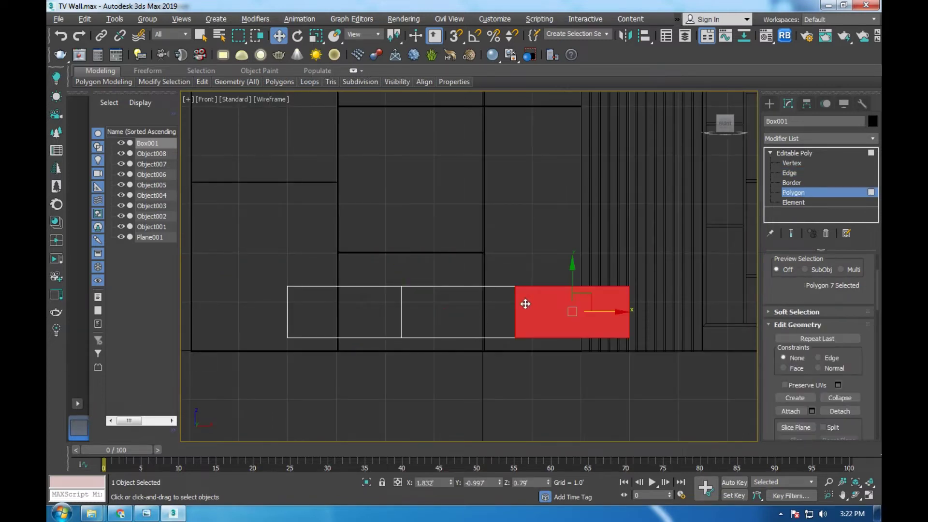
{"action": "left_click", "coordinate": [459, 309], "text": "ctrl"}
{"action": "left_click", "coordinate": [340, 307], "text": "ctrl"}
{"action": "scroll", "coordinate": [381, 302], "scroll_direction": "up", "scroll_amount": 2}
{"action": "scroll", "coordinate": [374, 297], "scroll_direction": "up", "scroll_amount": 2}
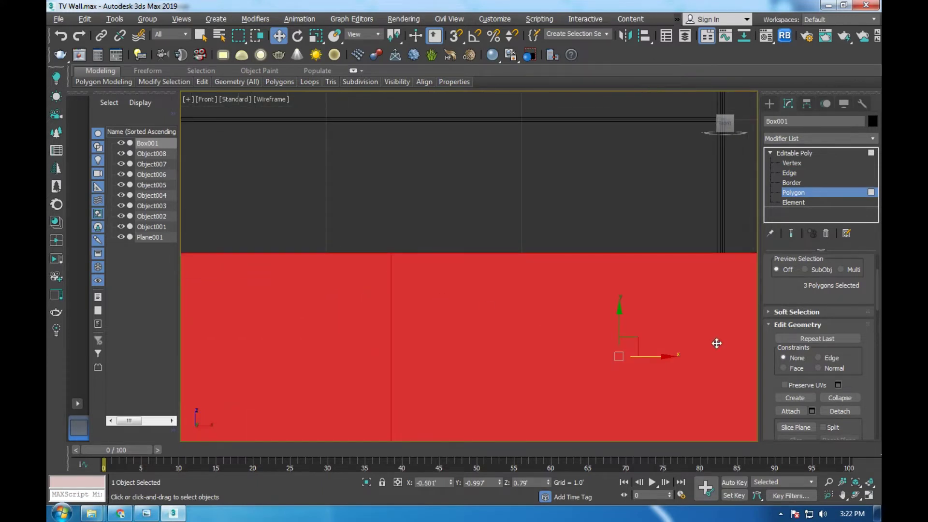
{"action": "scroll", "coordinate": [797, 353], "scroll_direction": "down", "scroll_amount": 2}
{"action": "scroll", "coordinate": [823, 326], "scroll_direction": "down", "scroll_amount": 2}
{"action": "scroll", "coordinate": [824, 325], "scroll_direction": "down", "scroll_amount": 3}
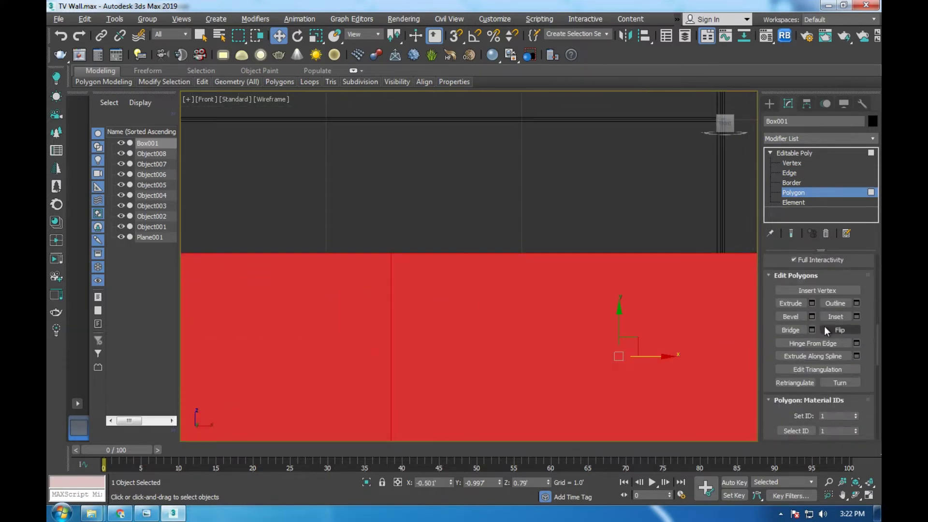
Inset the three faces by polygon at 0.018'.
{"action": "left_click", "coordinate": [856, 316]}
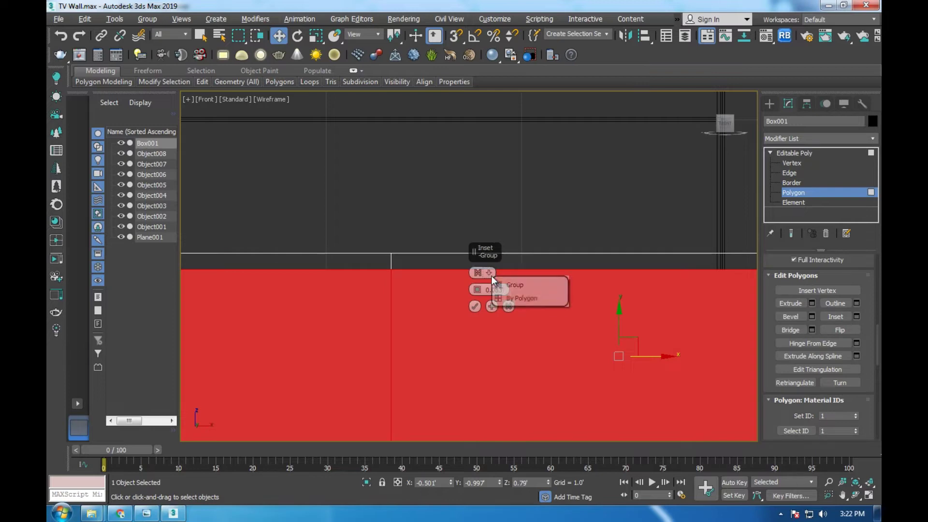
{"action": "left_click", "coordinate": [505, 292]}
{"action": "left_click_drag", "start_coordinate": [474, 291], "coordinate": [485, 300]}
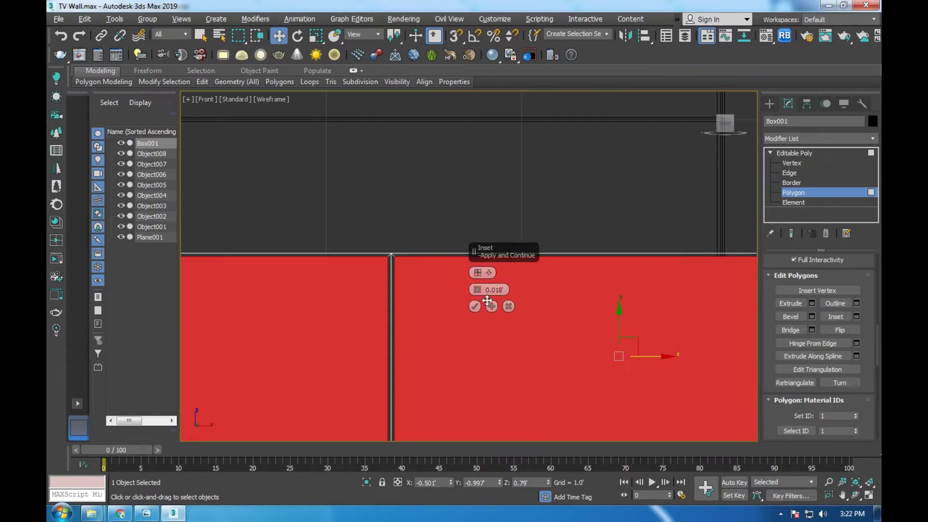
{"action": "left_click", "coordinate": [474, 306]}
{"action": "key", "text": "z"}
{"action": "key", "text": "alt+w"}
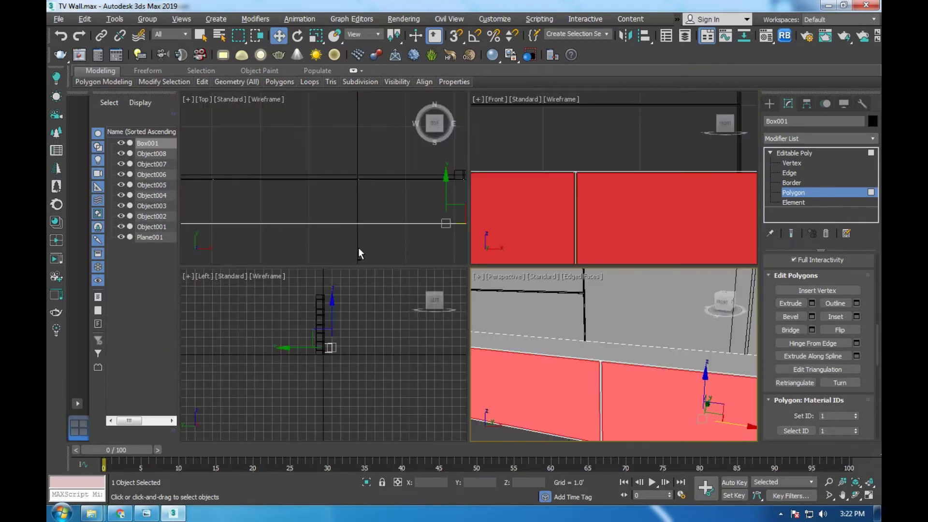
Extrude the drawer faces and move them 0.027' in depth in Top view.
{"action": "right_click", "coordinate": [358, 248]}
{"action": "key", "text": "alt+w"}
{"action": "left_click", "coordinate": [811, 303]}
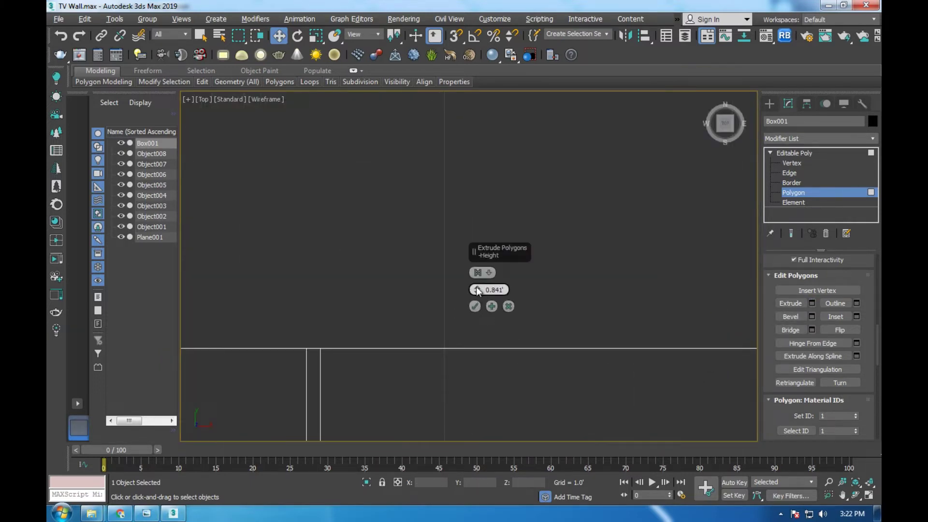
{"action": "left_click", "coordinate": [475, 305]}
{"action": "scroll", "coordinate": [468, 297], "scroll_direction": "up", "scroll_amount": 2}
{"action": "scroll", "coordinate": [495, 288], "scroll_direction": "up", "scroll_amount": 3}
{"action": "left_click_drag", "start_coordinate": [499, 287], "coordinate": [501, 295]}
Exit Polygon level and return to a full-size Top view.
{"action": "left_click", "coordinate": [798, 154]}
{"action": "key", "text": "p"}
{"action": "scroll", "coordinate": [301, 266], "scroll_direction": "up", "scroll_amount": 3}
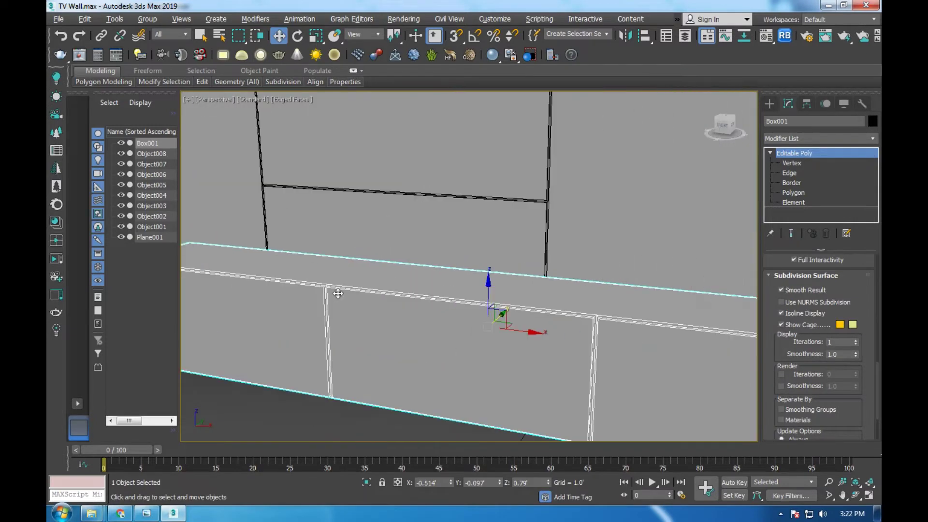
{"action": "key", "text": "alt+w"}
{"action": "right_click", "coordinate": [326, 213]}
{"action": "key", "text": "alt+w"}
{"action": "scroll", "coordinate": [337, 250], "scroll_direction": "up", "scroll_amount": 5}
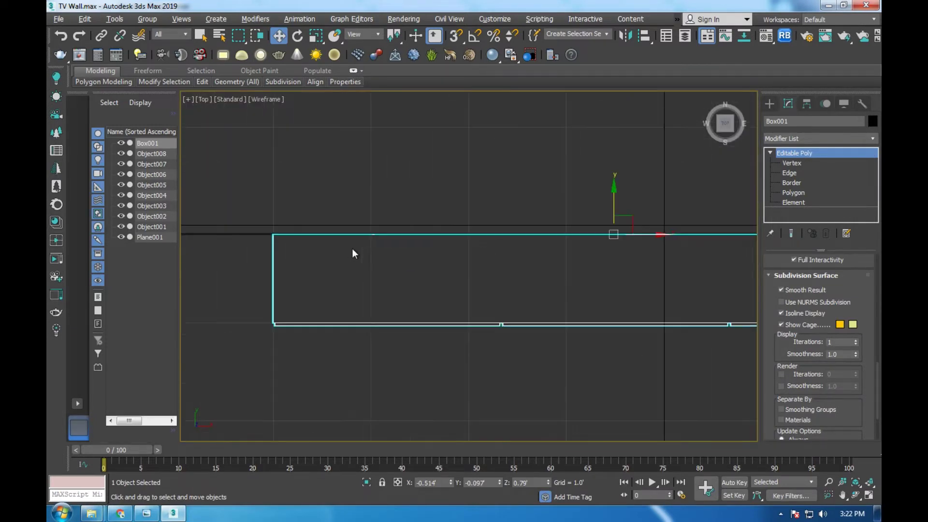
Select the console's top face at Polygon level.
{"action": "left_click", "coordinate": [789, 193]}
{"action": "left_click", "coordinate": [416, 263]}
{"action": "key", "text": "p"}
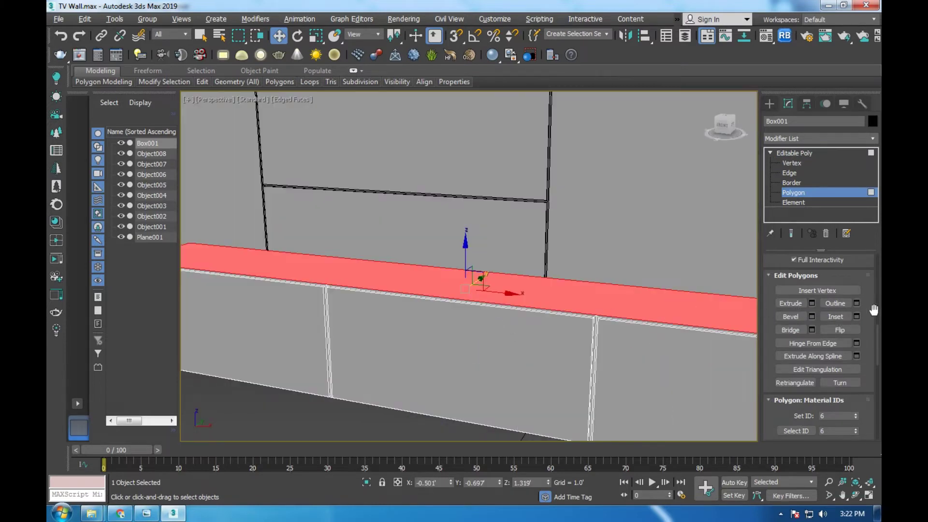
{"action": "scroll", "coordinate": [873, 309], "scroll_direction": "down", "scroll_amount": 3}
{"action": "scroll", "coordinate": [853, 330], "scroll_direction": "down", "scroll_amount": 5}
{"action": "scroll", "coordinate": [853, 330], "scroll_direction": "down", "scroll_amount": 5}
{"action": "scroll", "coordinate": [852, 331], "scroll_direction": "down", "scroll_amount": 4}
{"action": "scroll", "coordinate": [851, 330], "scroll_direction": "up", "scroll_amount": 5}
{"action": "scroll", "coordinate": [851, 330], "scroll_direction": "up", "scroll_amount": 3}
{"action": "scroll", "coordinate": [851, 330], "scroll_direction": "up", "scroll_amount": 3}
{"action": "scroll", "coordinate": [851, 329], "scroll_direction": "up", "scroll_amount": 2}
{"action": "scroll", "coordinate": [851, 328], "scroll_direction": "up", "scroll_amount": 3}
Detach the top face as a clone, creating Object009.
{"action": "scroll", "coordinate": [851, 325], "scroll_direction": "up", "scroll_amount": 1}
{"action": "scroll", "coordinate": [849, 310], "scroll_direction": "up", "scroll_amount": 2}
{"action": "scroll", "coordinate": [847, 295], "scroll_direction": "up", "scroll_amount": 3}
{"action": "left_click", "coordinate": [843, 306]}
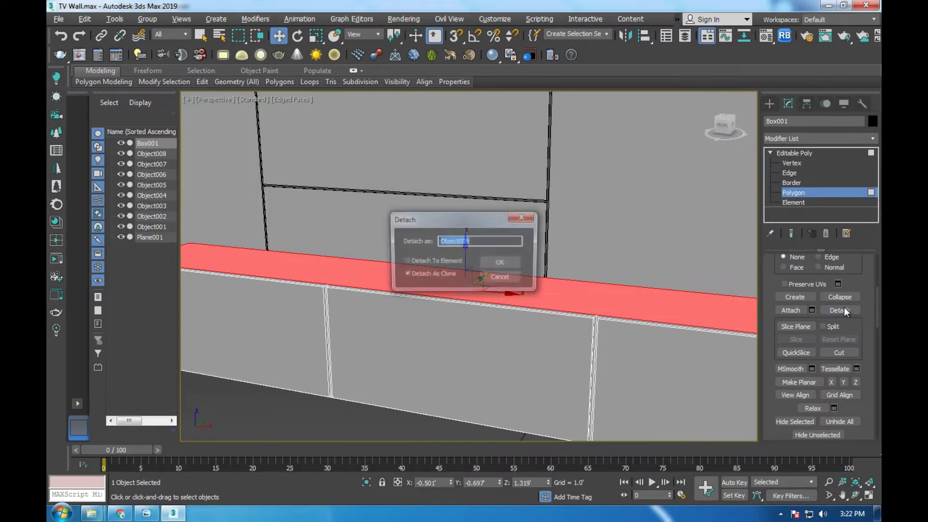
{"action": "left_click", "coordinate": [486, 271]}
{"action": "left_click", "coordinate": [790, 152]}
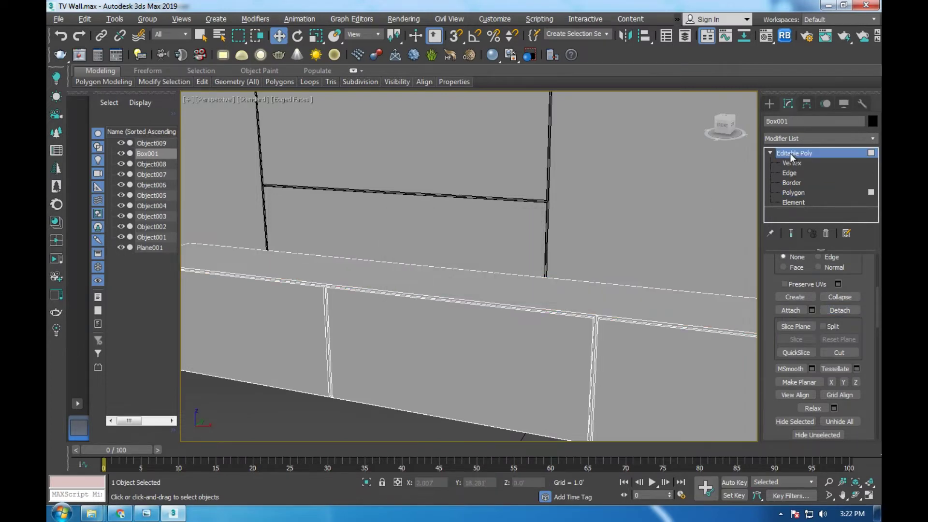
Add a Shell modifier to Object009.
{"action": "left_click", "coordinate": [546, 291]}
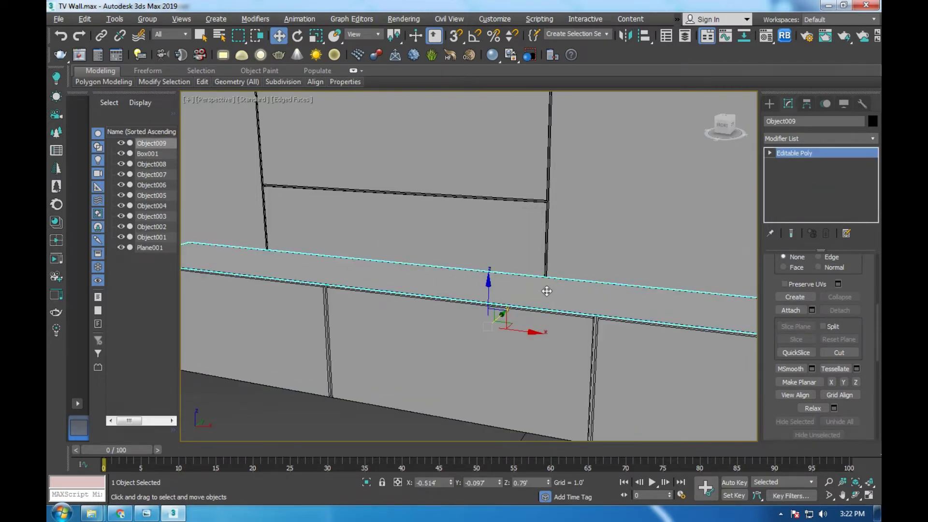
{"action": "left_click", "coordinate": [786, 138]}
{"action": "type", "text": "sh"}
{"action": "key", "text": "Return"}
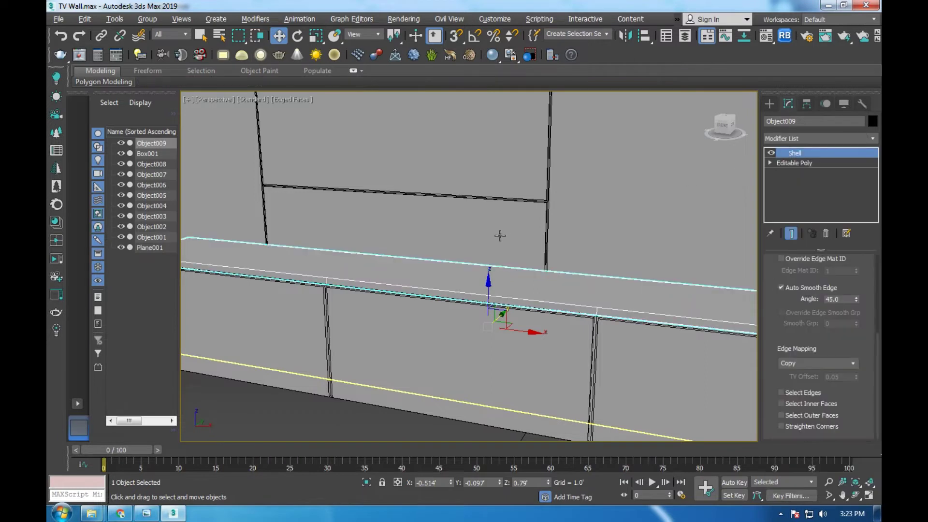
Frame Object009 in Front view and compare it with the TV wall reference image.
{"action": "key", "text": "f"}
{"action": "key", "text": "z"}
{"action": "scroll", "coordinate": [452, 278], "scroll_direction": "up", "scroll_amount": 4}
{"action": "scroll", "coordinate": [488, 264], "scroll_direction": "down", "scroll_amount": 3}
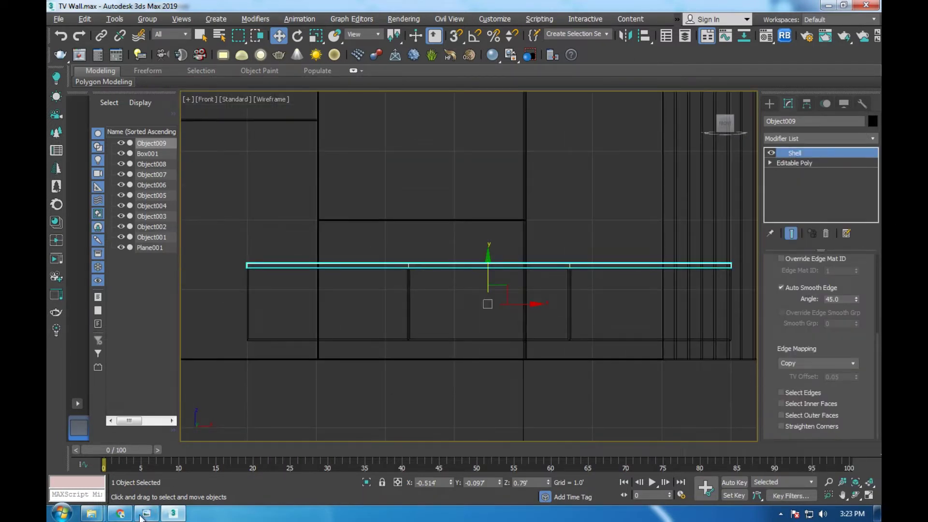
{"action": "left_click", "coordinate": [156, 517]}
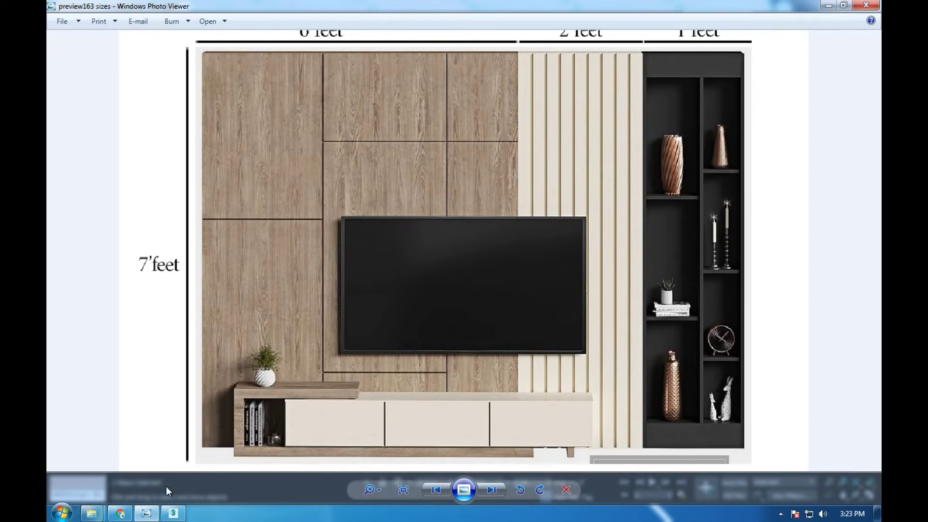
{"action": "left_click", "coordinate": [172, 513]}
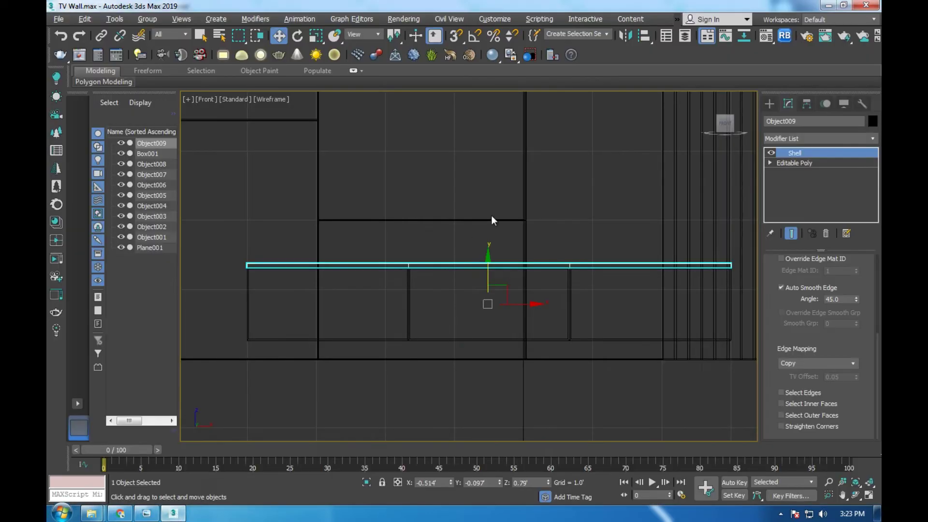
Set the Shell modifier's outer amount to 0.12'.
{"action": "right_click", "coordinate": [406, 230]}
{"action": "scroll", "coordinate": [773, 299], "scroll_direction": "up", "scroll_amount": 2}
{"action": "scroll", "coordinate": [782, 382], "scroll_direction": "up", "scroll_amount": 3}
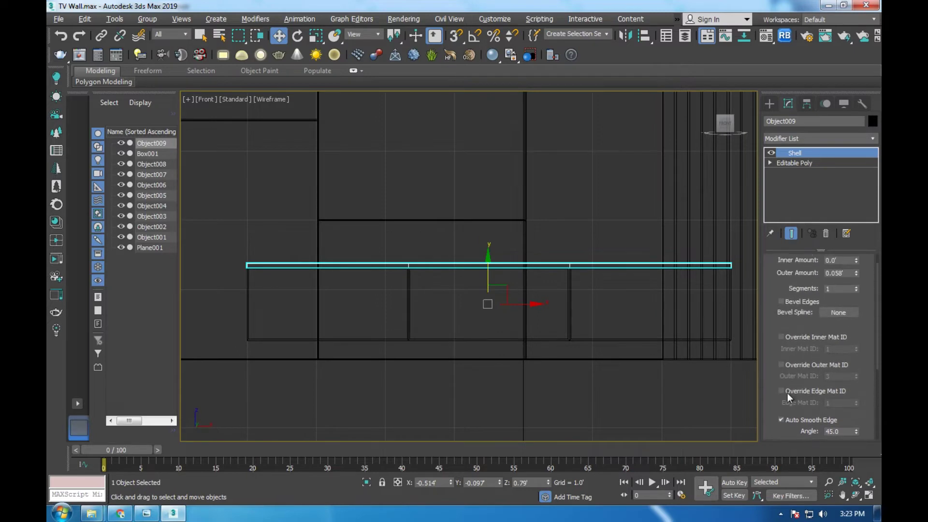
{"action": "double_click", "coordinate": [836, 273]}
{"action": "type", "text": "0.1"}
{"action": "key", "text": "Return"}
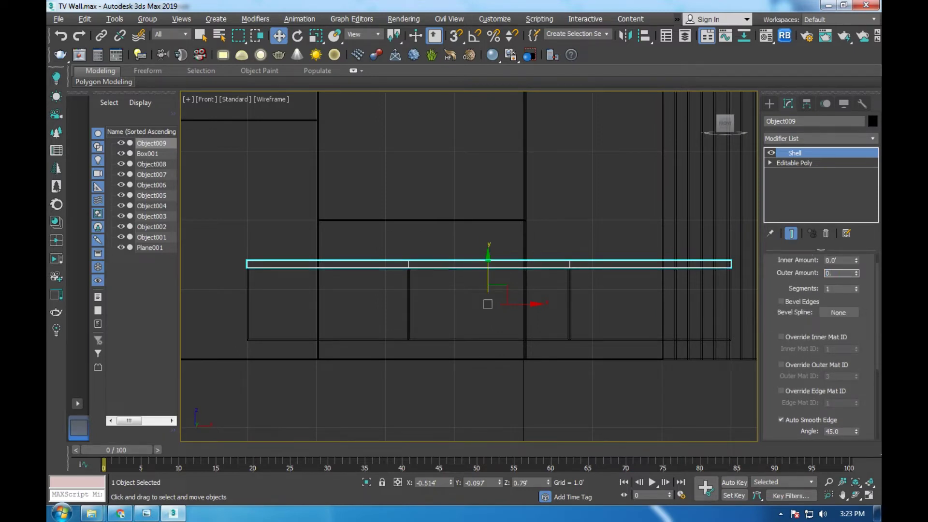
{"action": "type", "text": "12\""}
{"action": "key", "text": "Return"}
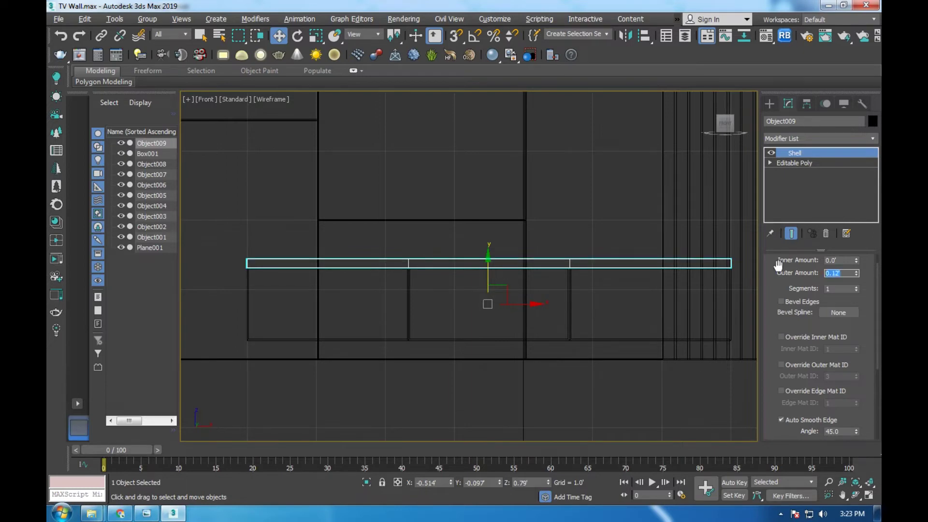
Convert the shelled strip to an editable poly and expand its sub-object levels.
{"action": "right_click", "coordinate": [497, 247]}
{"action": "left_click", "coordinate": [623, 379]}
{"action": "left_click", "coordinate": [769, 153]}
{"action": "scroll", "coordinate": [409, 253], "scroll_direction": "up", "scroll_amount": 2}
{"action": "scroll", "coordinate": [404, 267], "scroll_direction": "up", "scroll_amount": 2}
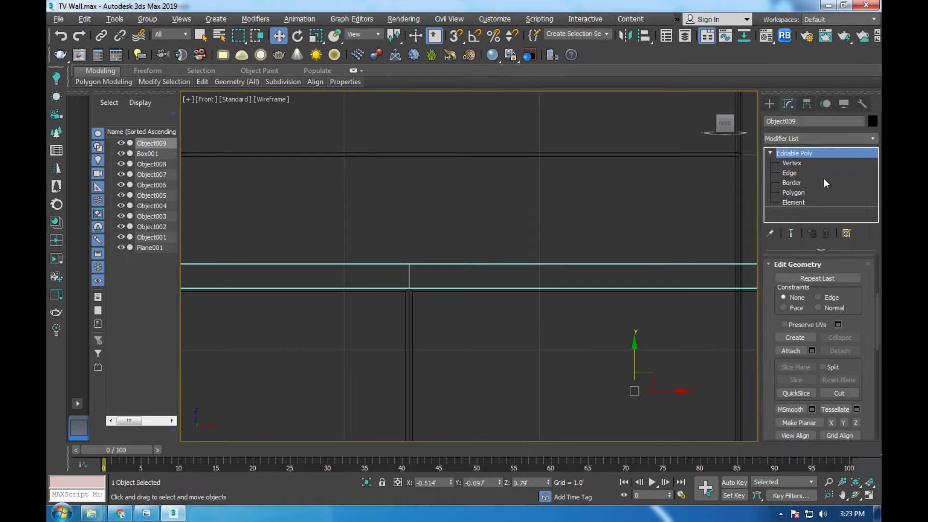
QuickSlice the Object009 top slab with a vertical cut near its left part.
{"action": "left_click", "coordinate": [793, 173]}
{"action": "scroll", "coordinate": [775, 335], "scroll_direction": "down", "scroll_amount": 2}
{"action": "scroll", "coordinate": [778, 335], "scroll_direction": "down", "scroll_amount": 1}
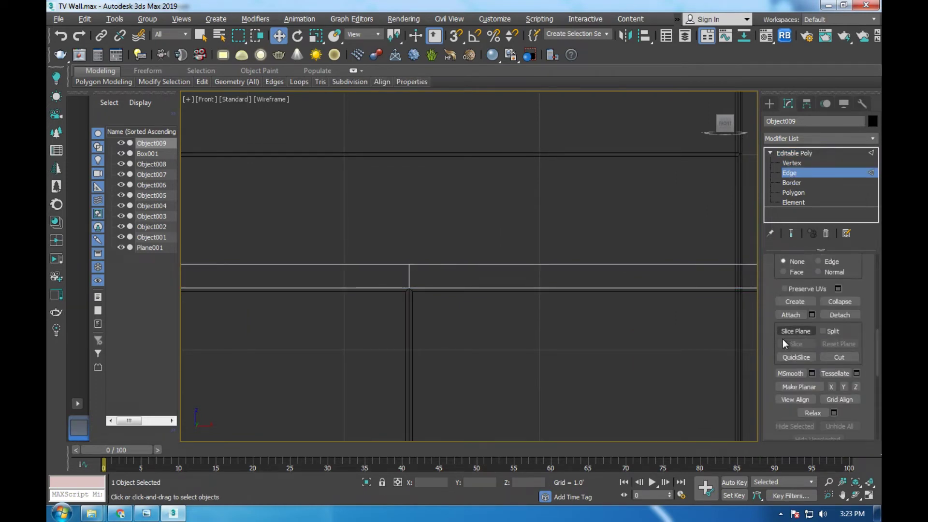
{"action": "left_click", "coordinate": [790, 356]}
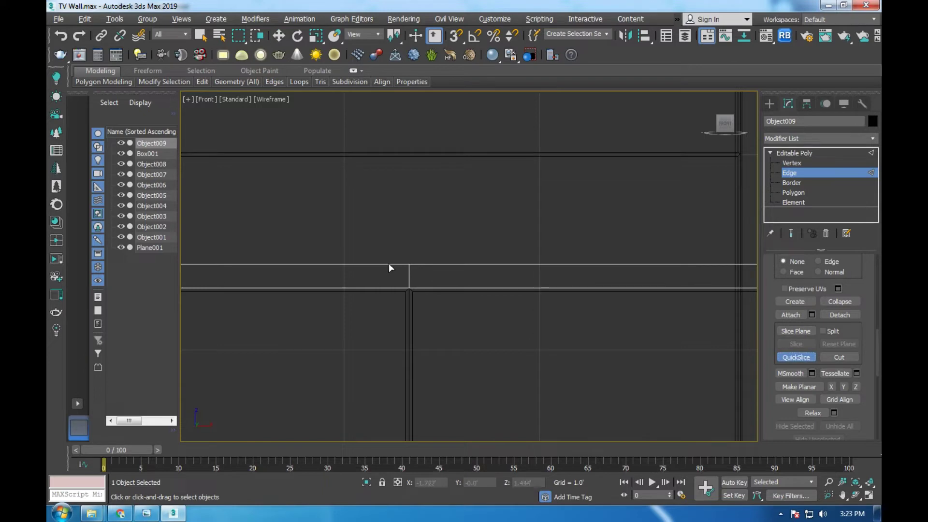
{"action": "left_click", "coordinate": [389, 264]}
{"action": "scroll", "coordinate": [387, 288], "scroll_direction": "up", "scroll_amount": 5}
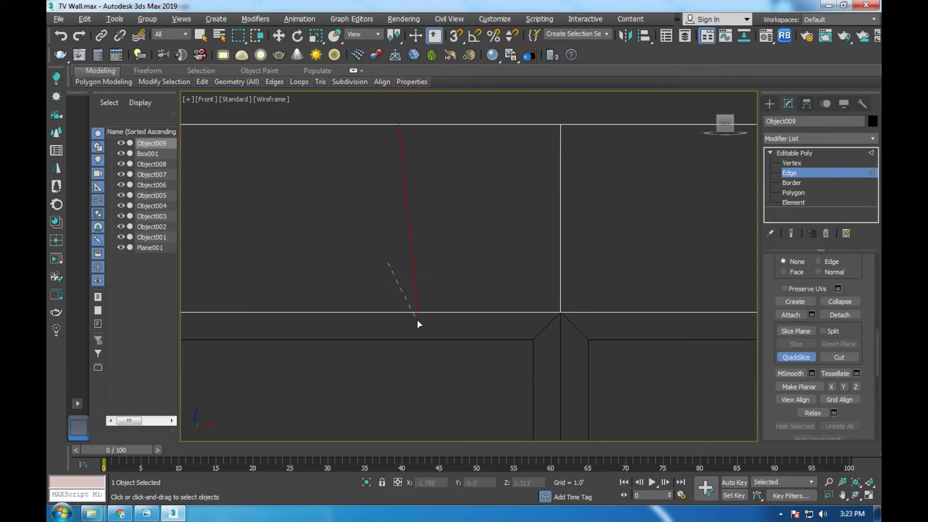
{"action": "left_click", "coordinate": [399, 312]}
{"action": "right_click", "coordinate": [398, 307]}
{"action": "scroll", "coordinate": [394, 263], "scroll_direction": "down", "scroll_amount": 2}
{"action": "scroll", "coordinate": [391, 260], "scroll_direction": "down", "scroll_amount": 3}
{"action": "scroll", "coordinate": [435, 253], "scroll_direction": "down", "scroll_amount": 2}
{"action": "left_click", "coordinate": [793, 192]}
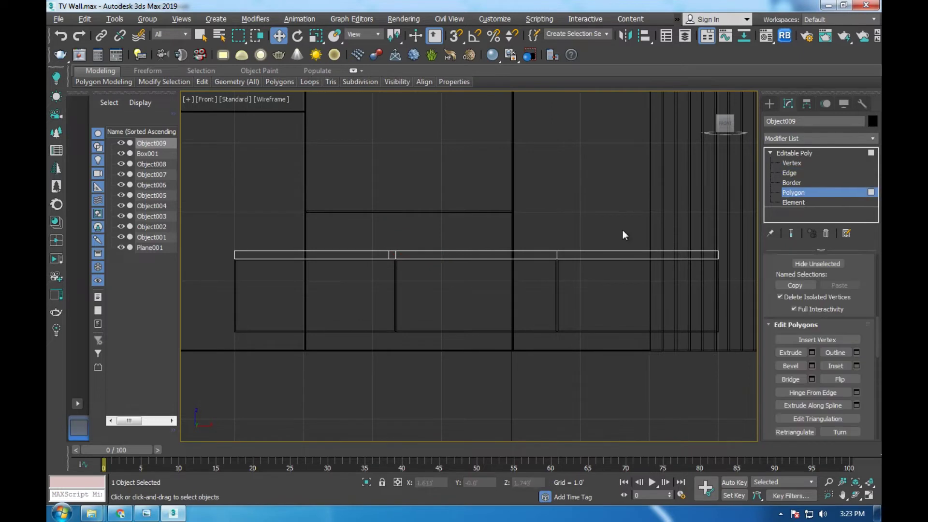
Delete the polygons on the right part of the Object009 strip.
{"action": "left_click", "coordinate": [797, 152]}
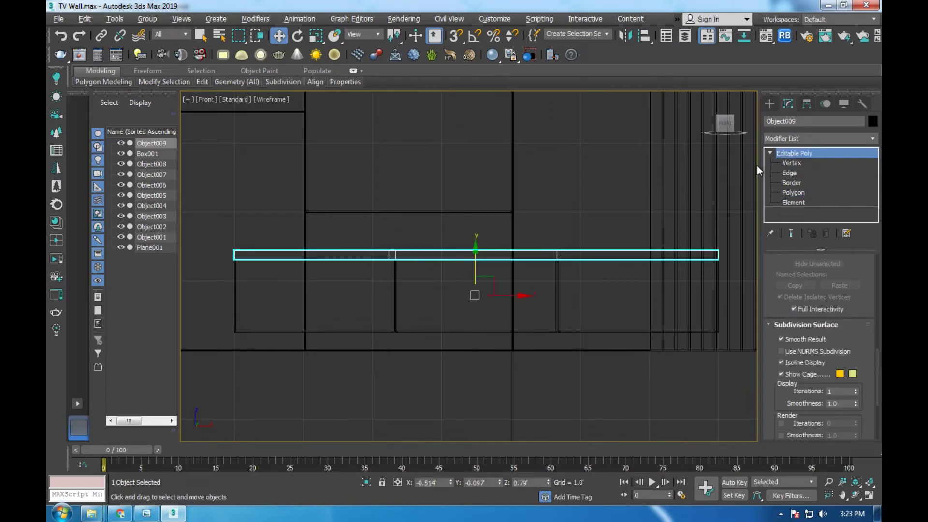
{"action": "left_click", "coordinate": [793, 192]}
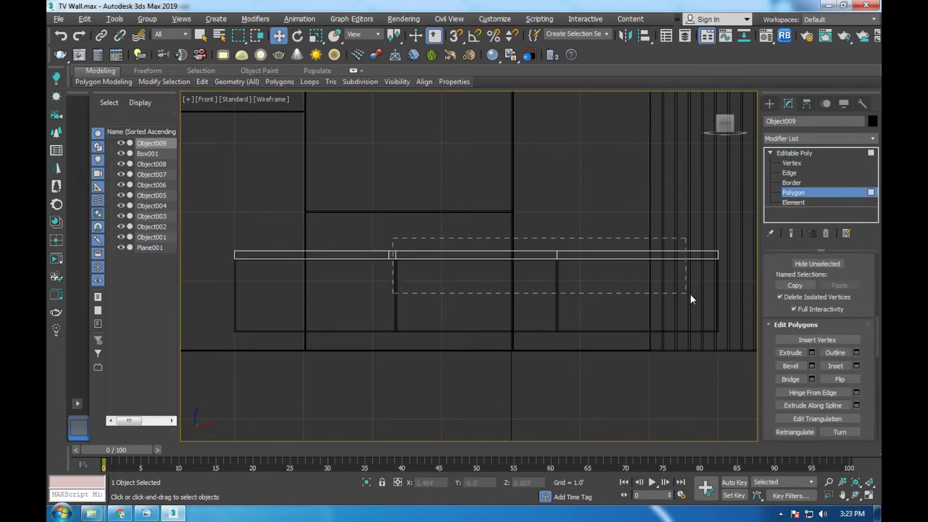
{"action": "left_click_drag", "start_coordinate": [676, 300], "coordinate": [736, 290]}
{"action": "key", "text": "Delete"}
{"action": "scroll", "coordinate": [393, 251], "scroll_direction": "up", "scroll_amount": 5}
{"action": "scroll", "coordinate": [395, 252], "scroll_direction": "up", "scroll_amount": 3}
Work on the strip's border, then adjust its pivot with Affect Pivot Only.
{"action": "left_click", "coordinate": [777, 183]}
{"action": "right_click", "coordinate": [483, 224]}
{"action": "left_click", "coordinate": [472, 248]}
{"action": "scroll", "coordinate": [500, 218], "scroll_direction": "down", "scroll_amount": 5}
{"action": "left_click", "coordinate": [794, 152]}
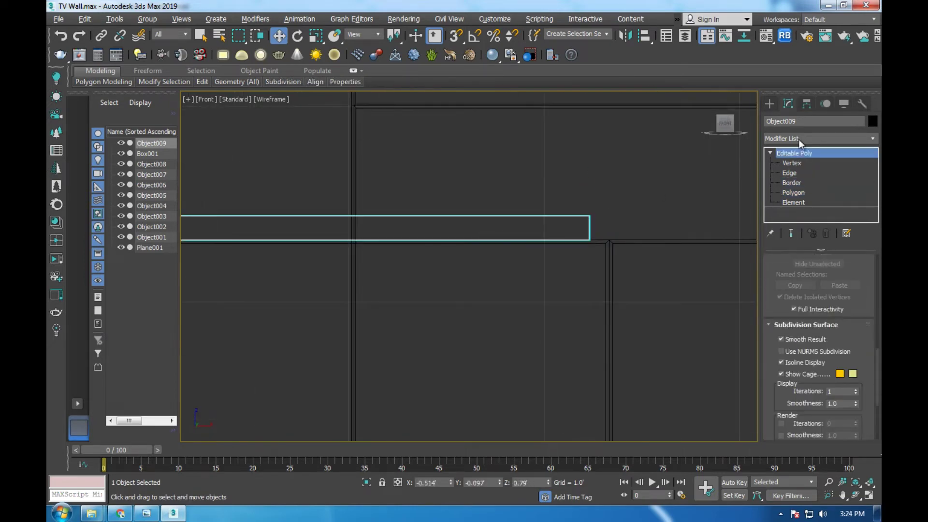
{"action": "left_click", "coordinate": [806, 104]}
{"action": "left_click", "coordinate": [818, 183]}
{"action": "left_click", "coordinate": [769, 103]}
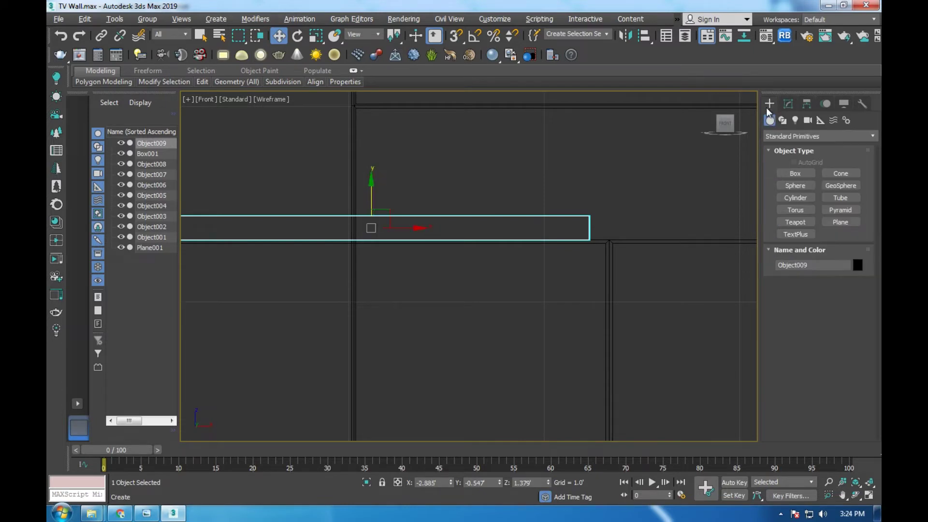
{"action": "scroll", "coordinate": [549, 242], "scroll_direction": "down", "scroll_amount": 4}
{"action": "scroll", "coordinate": [459, 235], "scroll_direction": "up", "scroll_amount": 4}
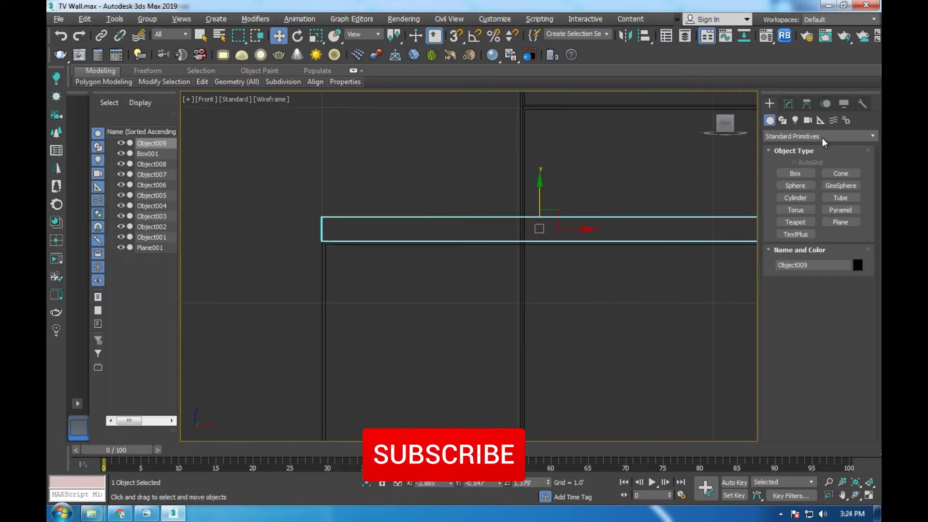
{"action": "left_click", "coordinate": [788, 104]}
Stretch the strip's left-end vertices slightly further left.
{"action": "left_click", "coordinate": [792, 163]}
{"action": "left_click_drag", "start_coordinate": [304, 203], "coordinate": [417, 340]}
{"action": "scroll", "coordinate": [323, 226], "scroll_direction": "up", "scroll_amount": 3}
{"action": "left_click_drag", "start_coordinate": [352, 231], "coordinate": [314, 233]}
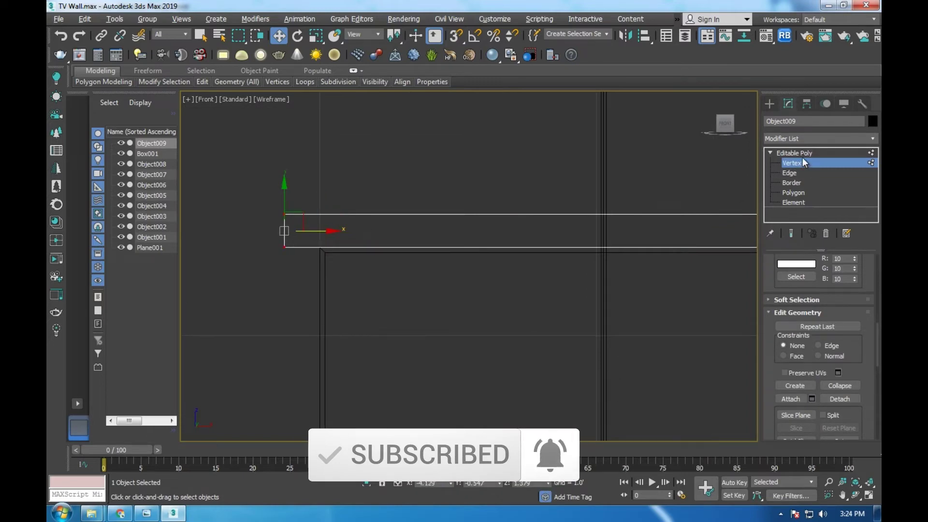
Shift-drag a clone of the strip to create Object010.
{"action": "left_click", "coordinate": [794, 153]}
{"action": "key", "text": "z"}
{"action": "scroll", "coordinate": [440, 268], "scroll_direction": "up", "scroll_amount": 2}
{"action": "scroll", "coordinate": [434, 265], "scroll_direction": "up", "scroll_amount": 2}
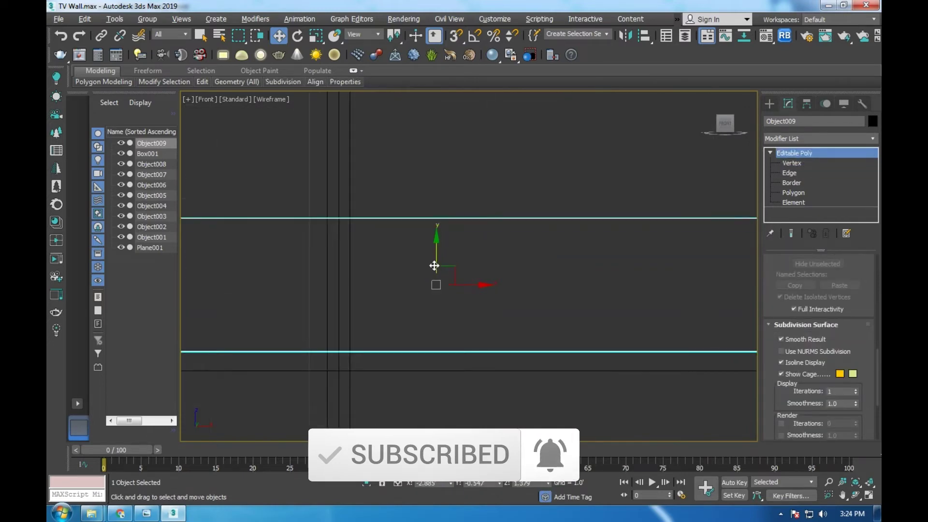
{"action": "scroll", "coordinate": [459, 256], "scroll_direction": "down", "scroll_amount": 2}
{"action": "scroll", "coordinate": [477, 248], "scroll_direction": "down", "scroll_amount": 2}
{"action": "scroll", "coordinate": [438, 252], "scroll_direction": "down", "scroll_amount": 2}
{"action": "left_click_drag", "start_coordinate": [438, 252], "coordinate": [440, 252], "text": "shift"}
{"action": "left_click", "coordinate": [454, 304]}
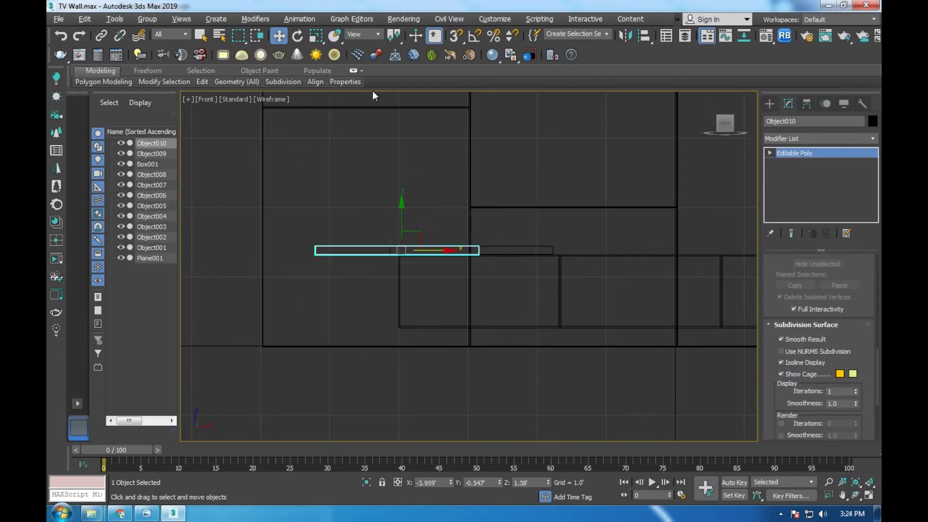
Rotate Object010 by 90° in the Rotate Transform Type-In so it stands upright.
{"action": "right_click", "coordinate": [298, 35]}
{"action": "left_click", "coordinate": [743, 232]}
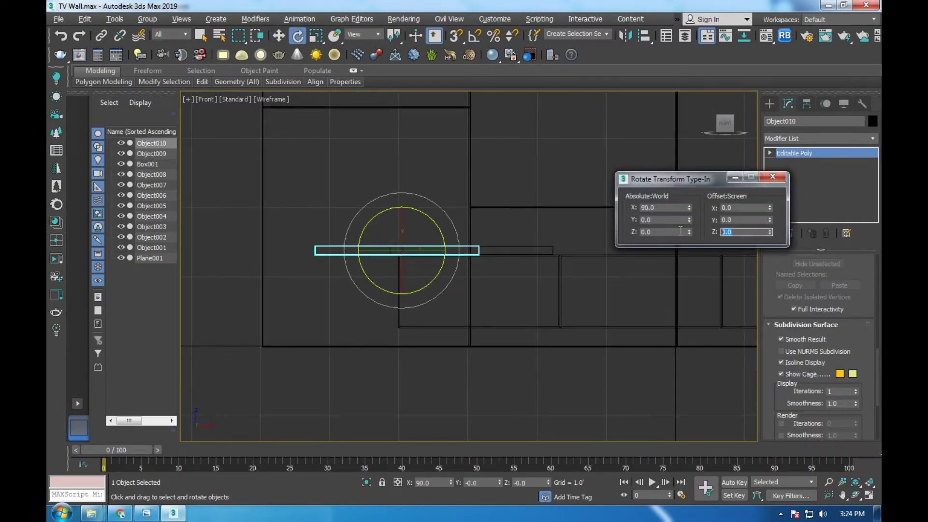
{"action": "type", "text": "90"}
{"action": "key", "text": "Return"}
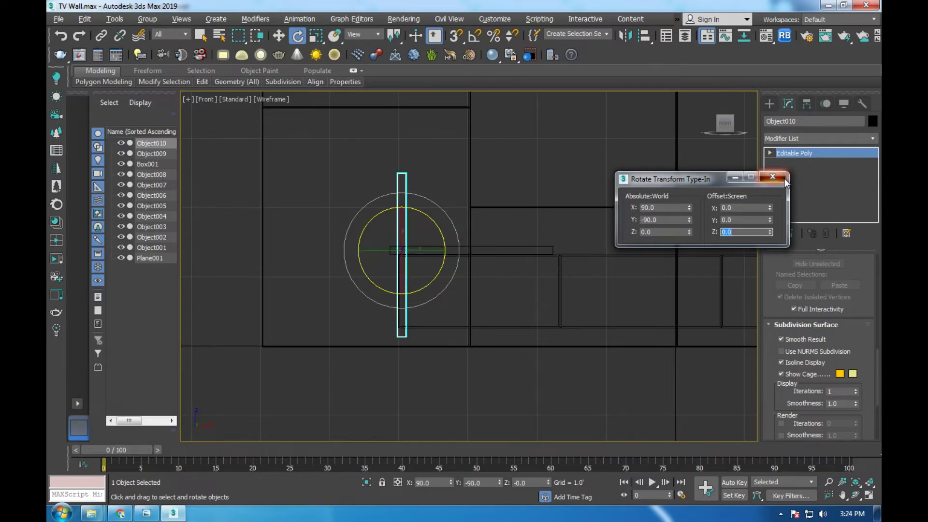
{"action": "left_click", "coordinate": [772, 176]}
Move the upright piece left and line it up with the panel edge.
{"action": "key", "text": "w"}
{"action": "scroll", "coordinate": [385, 248], "scroll_direction": "up", "scroll_amount": 5}
{"action": "left_click_drag", "start_coordinate": [461, 222], "coordinate": [404, 222]}
{"action": "scroll", "coordinate": [396, 256], "scroll_direction": "up", "scroll_amount": 5}
{"action": "scroll", "coordinate": [411, 252], "scroll_direction": "up", "scroll_amount": 4}
{"action": "left_click_drag", "start_coordinate": [433, 250], "coordinate": [451, 253]}
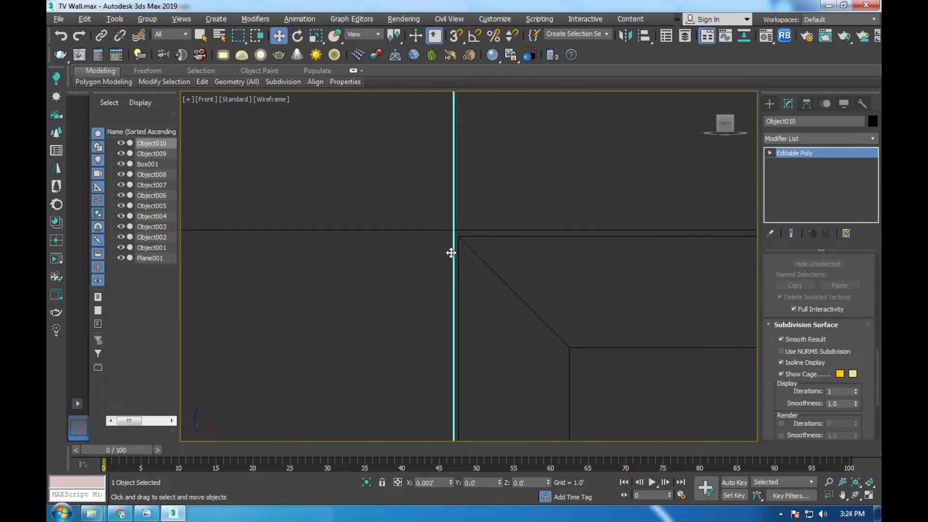
{"action": "scroll", "coordinate": [451, 253], "scroll_direction": "down", "scroll_amount": 5}
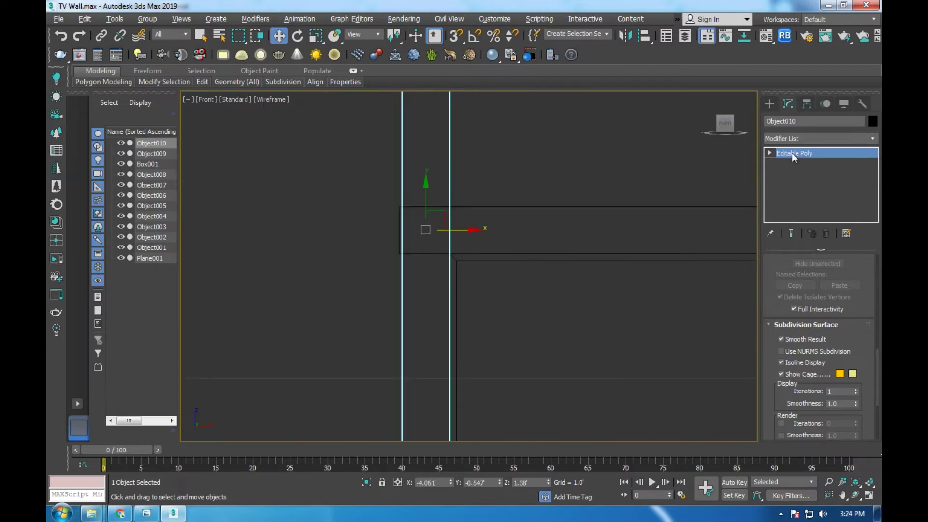
Lower the post's top vertices so its top sits on the strip.
{"action": "key", "text": "1"}
{"action": "left_click_drag", "start_coordinate": [441, 190], "coordinate": [501, 220]}
{"action": "left_click_drag", "start_coordinate": [485, 187], "coordinate": [486, 296]}
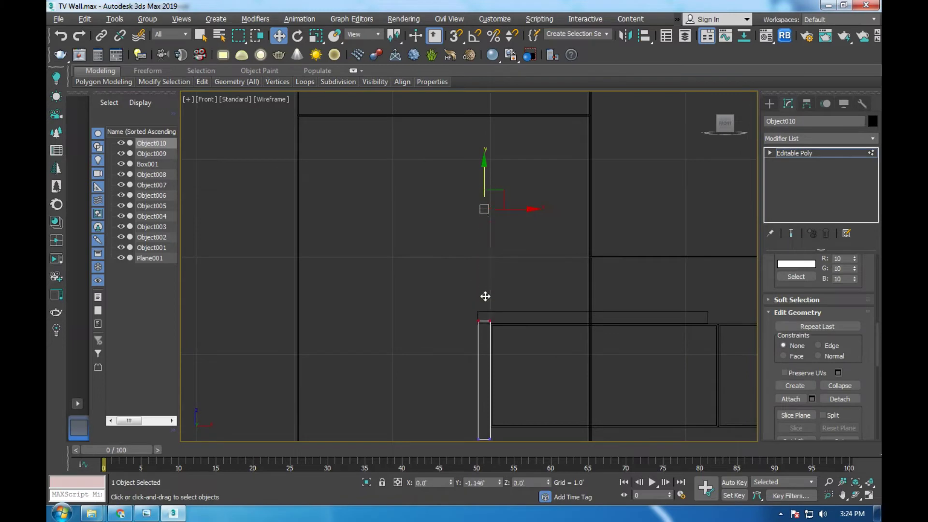
{"action": "scroll", "coordinate": [487, 325], "scroll_direction": "up", "scroll_amount": 5}
{"action": "scroll", "coordinate": [442, 234], "scroll_direction": "up", "scroll_amount": 8}
{"action": "scroll", "coordinate": [441, 233], "scroll_direction": "up", "scroll_amount": 3}
{"action": "left_click_drag", "start_coordinate": [456, 232], "coordinate": [465, 295]}
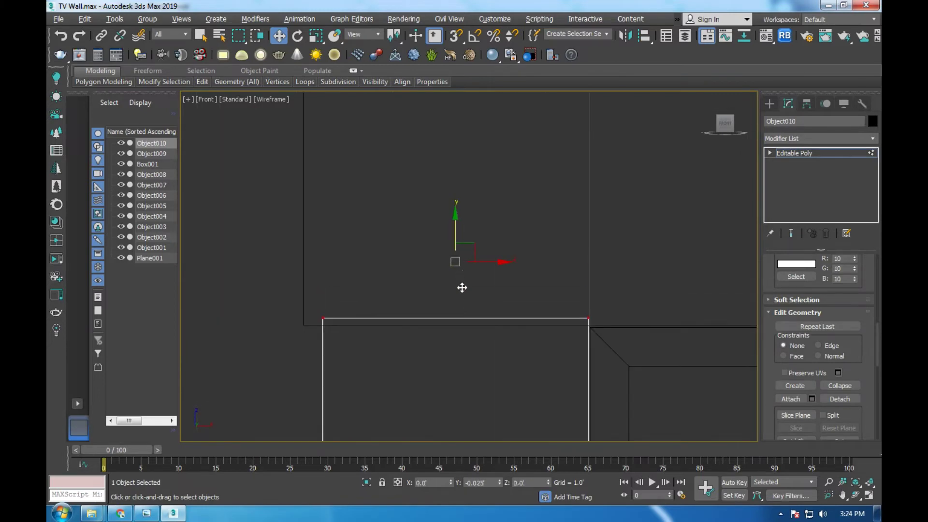
Move Object009's left-edge vertices right so the strip meets the post.
{"action": "left_click", "coordinate": [801, 156]}
{"action": "left_click", "coordinate": [303, 285]}
{"action": "key", "text": "1"}
{"action": "scroll", "coordinate": [392, 365], "scroll_direction": "down", "scroll_amount": 3}
{"action": "scroll", "coordinate": [365, 280], "scroll_direction": "up", "scroll_amount": 3}
{"action": "left_click_drag", "start_coordinate": [280, 124], "coordinate": [457, 387]}
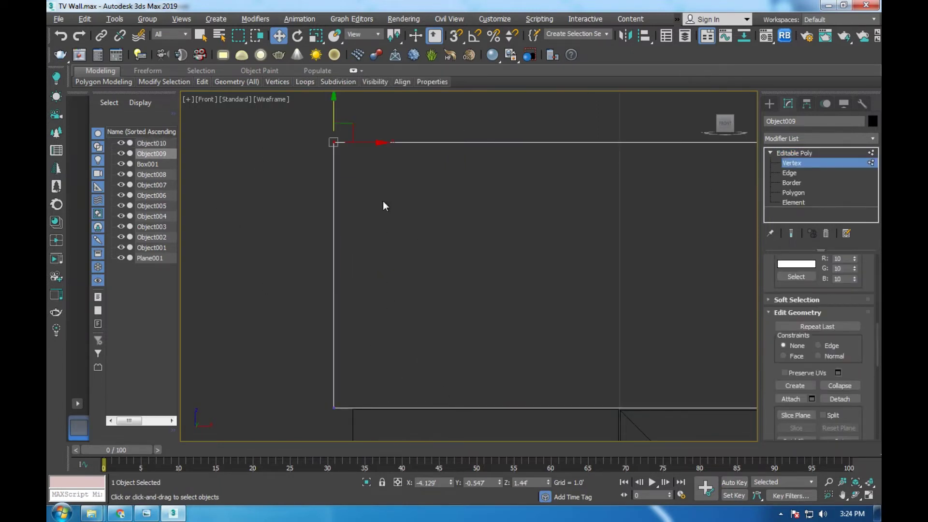
{"action": "left_click_drag", "start_coordinate": [316, 257], "coordinate": [351, 320]}
{"action": "left_click_drag", "start_coordinate": [365, 280], "coordinate": [384, 276]}
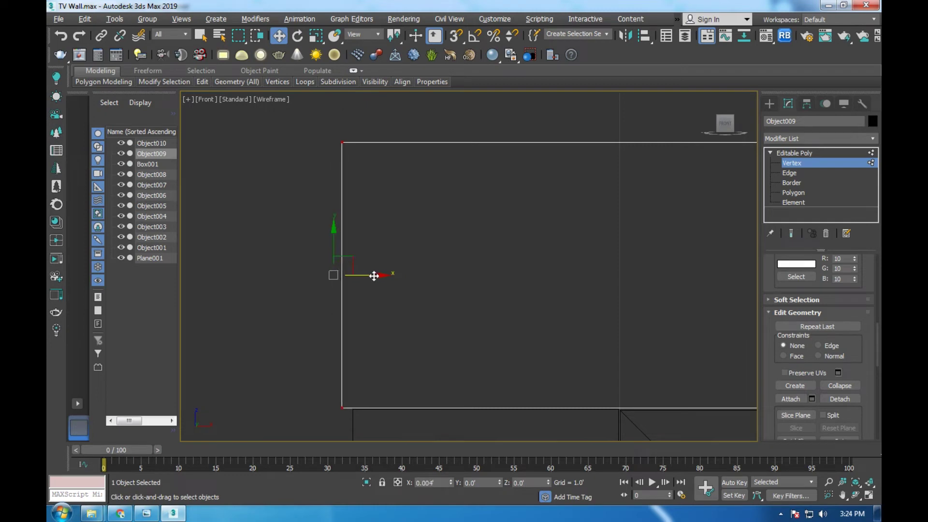
{"action": "scroll", "coordinate": [369, 414], "scroll_direction": "up", "scroll_amount": 5}
{"action": "middle_click_drag", "start_coordinate": [363, 407], "coordinate": [383, 410]}
{"action": "left_click_drag", "start_coordinate": [383, 410], "coordinate": [380, 417]}
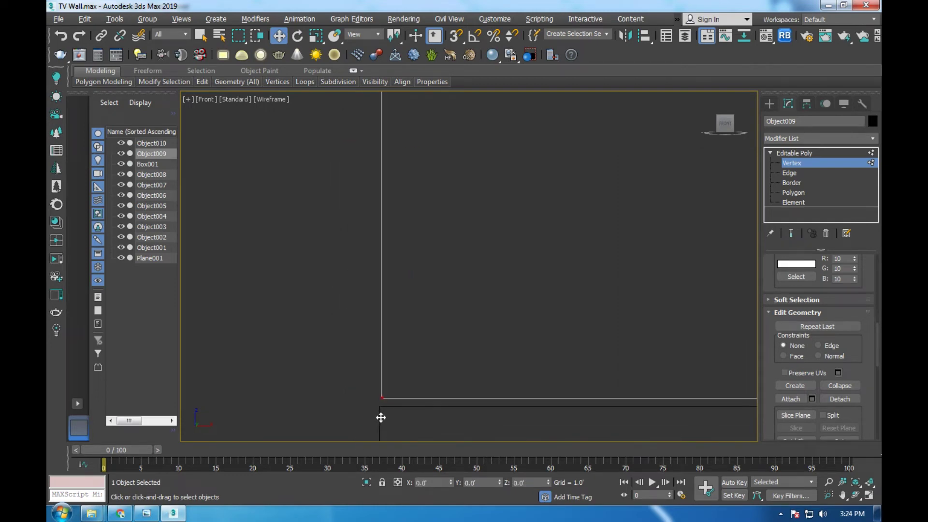
{"action": "scroll", "coordinate": [375, 367], "scroll_direction": "down", "scroll_amount": 3}
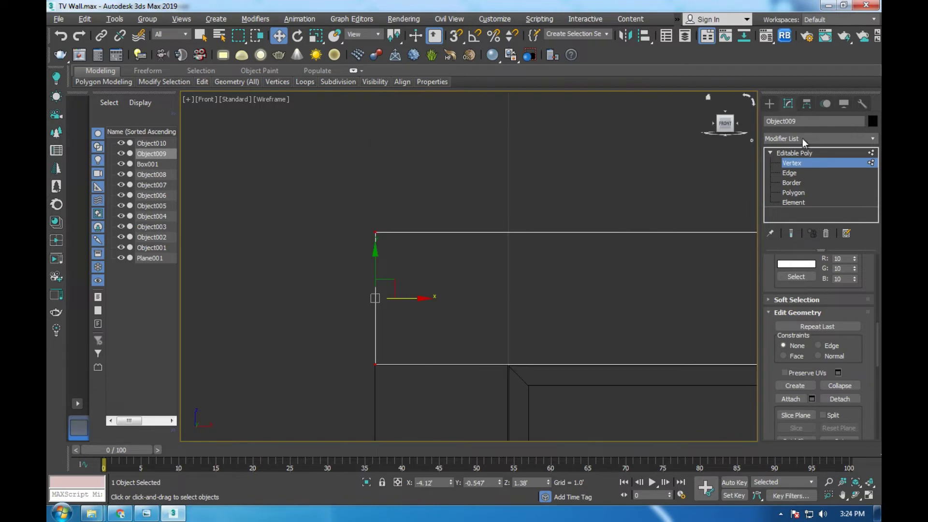
Shift-drag a copy of the strip downward as Object011.
{"action": "left_click", "coordinate": [804, 152]}
{"action": "scroll", "coordinate": [457, 225], "scroll_direction": "down", "scroll_amount": 2}
{"action": "scroll", "coordinate": [539, 216], "scroll_direction": "up", "scroll_amount": 2}
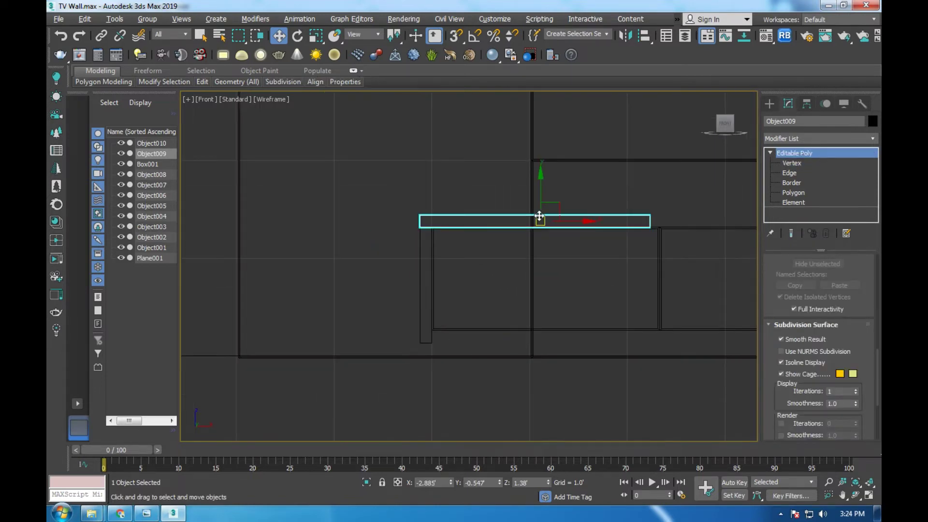
{"action": "left_click_drag", "start_coordinate": [542, 188], "coordinate": [554, 298], "text": "shift"}
{"action": "left_click", "coordinate": [464, 307]}
{"action": "scroll", "coordinate": [461, 342], "scroll_direction": "up", "scroll_amount": 8}
{"action": "scroll", "coordinate": [400, 338], "scroll_direction": "up", "scroll_amount": 6}
Move the copy's left-end vertices right and fine-tune its left edge.
{"action": "middle_click_drag", "start_coordinate": [411, 364], "coordinate": [411, 378]}
{"action": "key", "text": "1"}
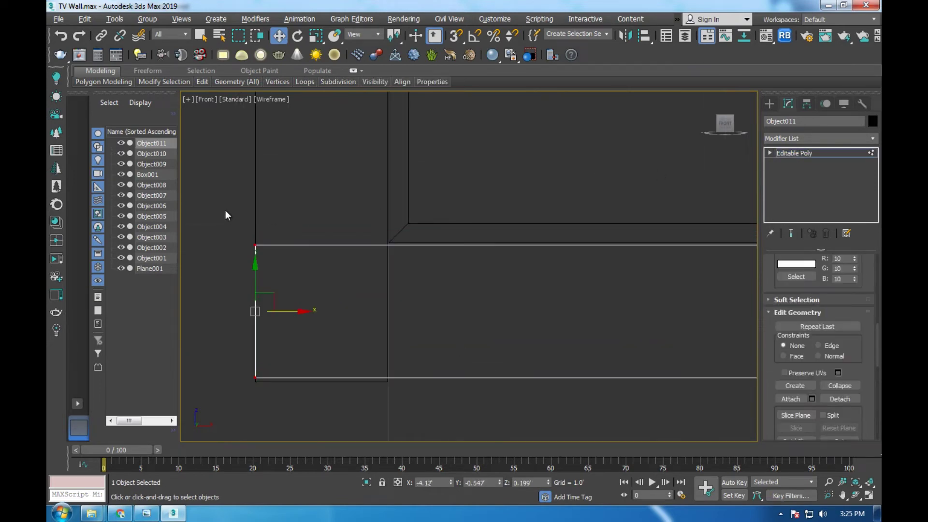
{"action": "left_click_drag", "start_coordinate": [298, 312], "coordinate": [416, 325]}
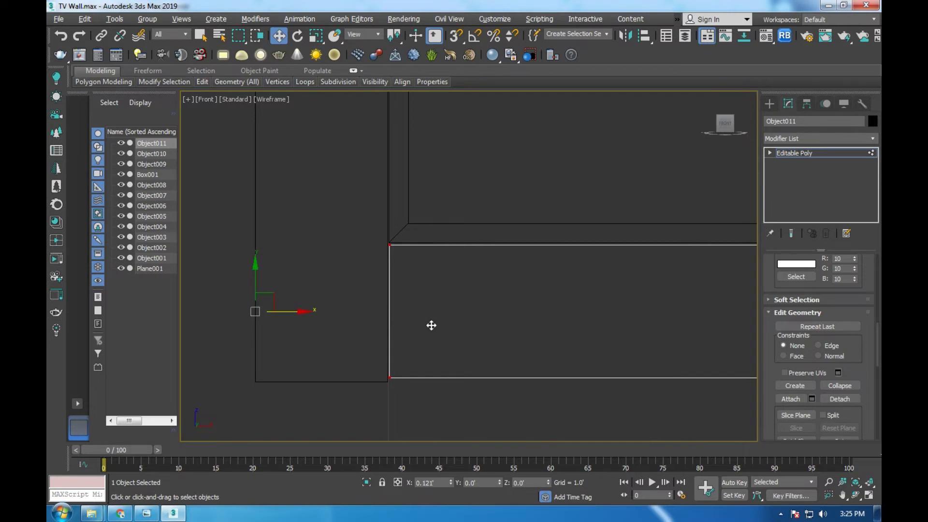
{"action": "scroll", "coordinate": [398, 265], "scroll_direction": "up", "scroll_amount": 5}
{"action": "left_click_drag", "start_coordinate": [412, 401], "coordinate": [409, 400]}
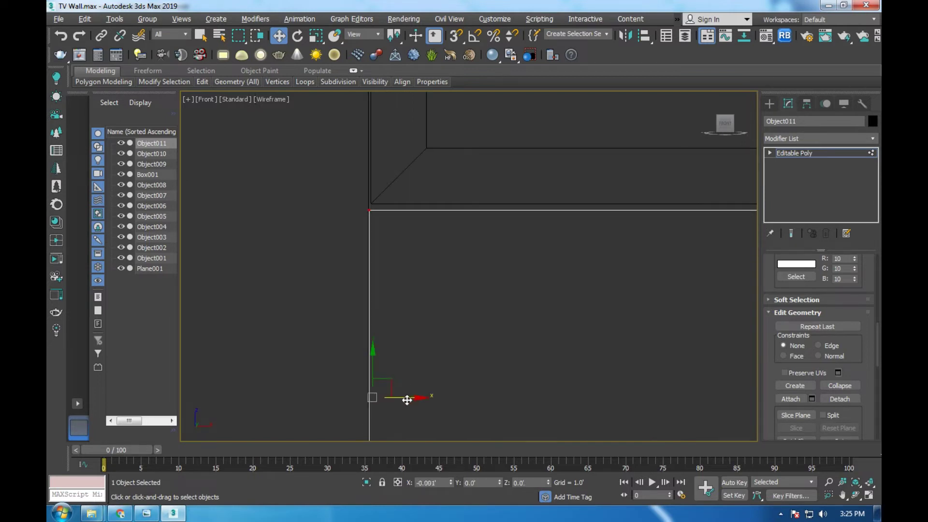
{"action": "scroll", "coordinate": [396, 288], "scroll_direction": "down", "scroll_amount": 5}
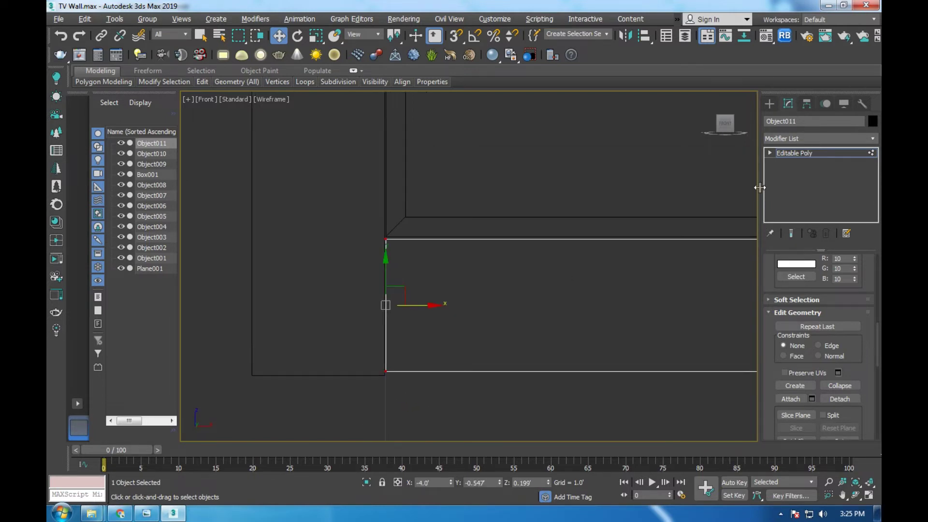
{"action": "left_click", "coordinate": [781, 150]}
Raise the L-shaped side piece's lower corner vertex slightly.
{"action": "left_click", "coordinate": [340, 374]}
{"action": "key", "text": "1"}
{"action": "left_click_drag", "start_coordinate": [232, 348], "coordinate": [297, 392]}
{"action": "scroll", "coordinate": [296, 377], "scroll_direction": "up", "scroll_amount": 5}
{"action": "left_click_drag", "start_coordinate": [360, 354], "coordinate": [366, 343]}
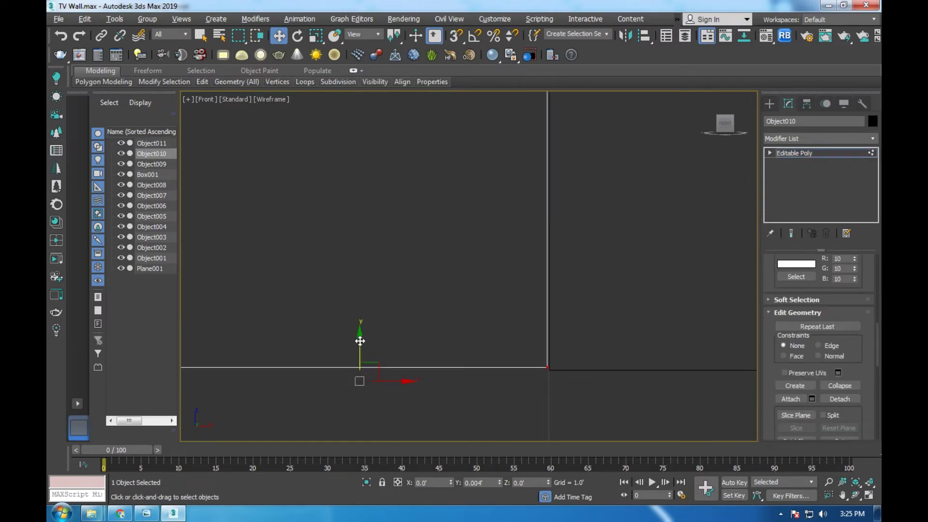
{"action": "scroll", "coordinate": [367, 343], "scroll_direction": "down", "scroll_amount": 3}
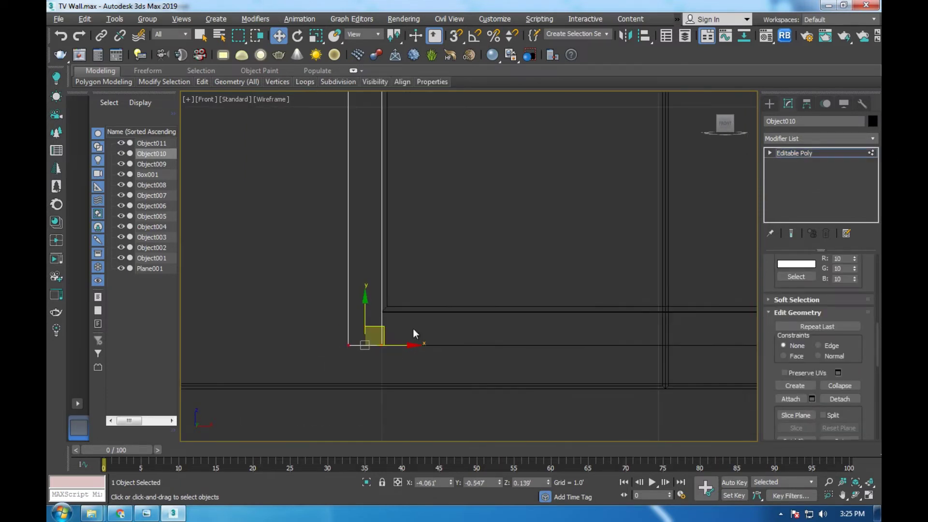
{"action": "left_click", "coordinate": [813, 153]}
Check the TV wall reference, then stretch the console's bottom bar to the right.
{"action": "scroll", "coordinate": [350, 296], "scroll_direction": "down", "scroll_amount": 4}
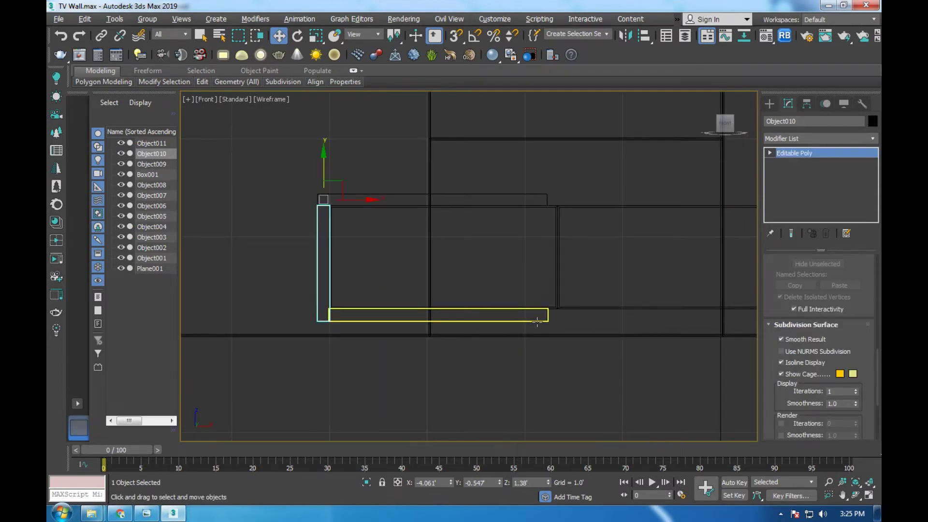
{"action": "left_click", "coordinate": [156, 515]}
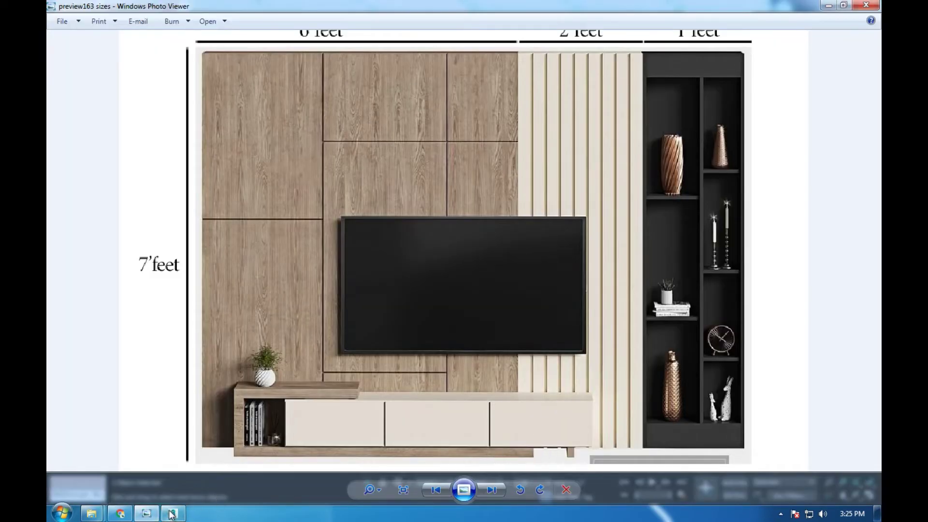
{"action": "left_click", "coordinate": [171, 513]}
{"action": "left_click", "coordinate": [500, 318]}
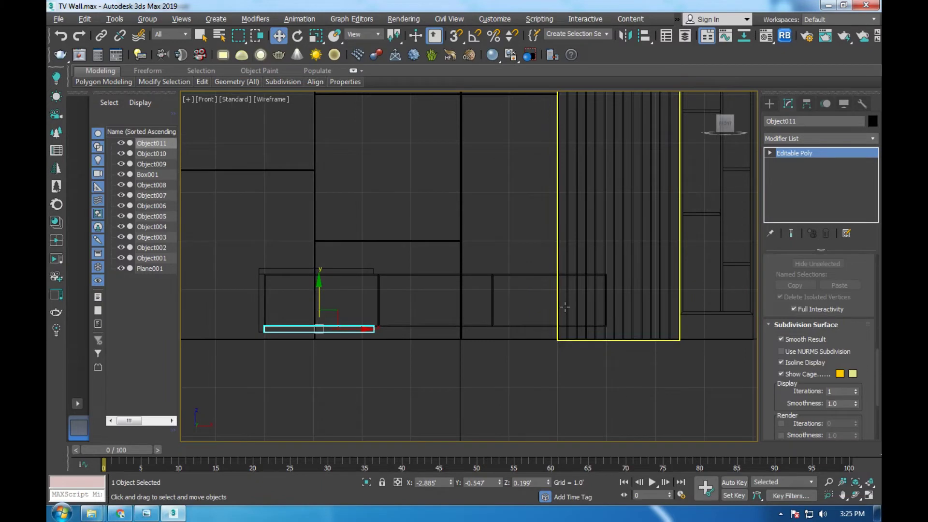
{"action": "key", "text": "1"}
{"action": "left_click", "coordinate": [373, 329]}
{"action": "left_click_drag", "start_coordinate": [455, 331], "coordinate": [574, 328]}
{"action": "scroll", "coordinate": [570, 331], "scroll_direction": "up", "scroll_amount": 3}
{"action": "scroll", "coordinate": [532, 333], "scroll_direction": "up", "scroll_amount": 3}
Nudge the bottom bar's right end further right after checking the reference image.
{"action": "left_click_drag", "start_coordinate": [482, 317], "coordinate": [492, 315]}
{"action": "scroll", "coordinate": [491, 328], "scroll_direction": "down", "scroll_amount": 2}
{"action": "left_click", "coordinate": [149, 512]}
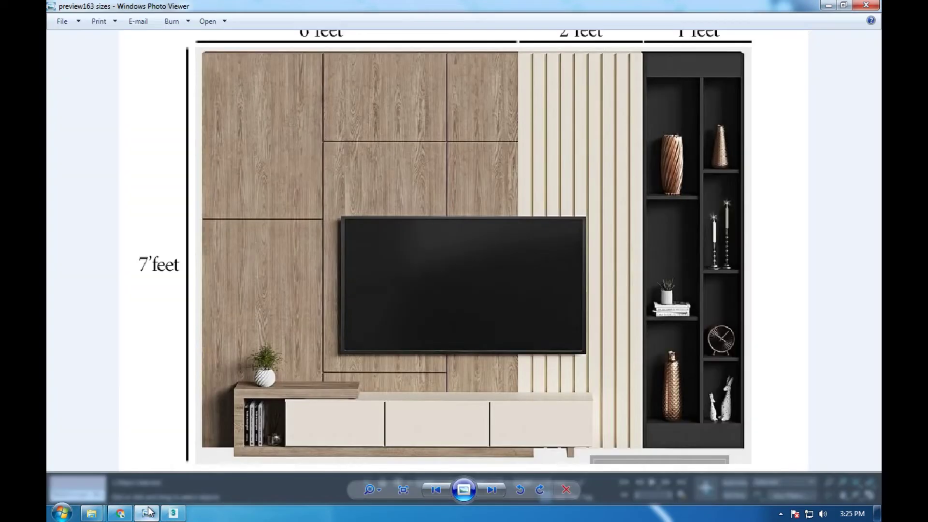
{"action": "left_click", "coordinate": [173, 512]}
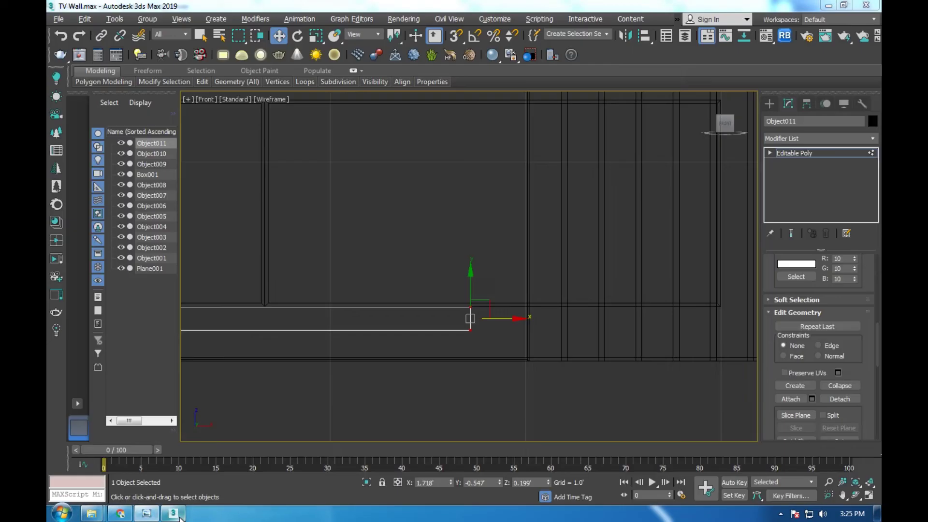
{"action": "scroll", "coordinate": [416, 325], "scroll_direction": "down", "scroll_amount": 2}
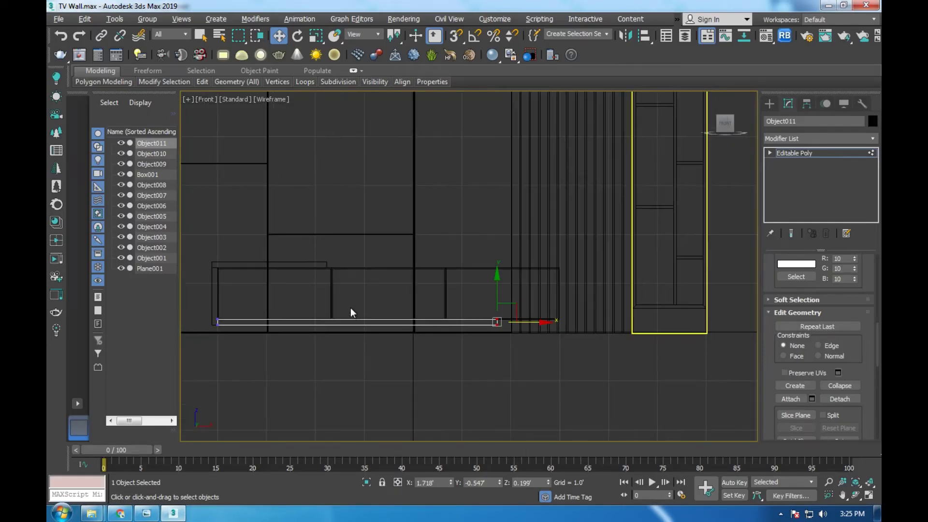
{"action": "left_click", "coordinate": [799, 154]}
Select the side piece, console top, bottom bar and cabinet box and move them down together.
{"action": "scroll", "coordinate": [249, 299], "scroll_direction": "up", "scroll_amount": 3}
{"action": "scroll", "coordinate": [300, 348], "scroll_direction": "down", "scroll_amount": 2}
{"action": "scroll", "coordinate": [251, 342], "scroll_direction": "up", "scroll_amount": 3}
{"action": "left_click", "coordinate": [203, 335], "text": "ctrl"}
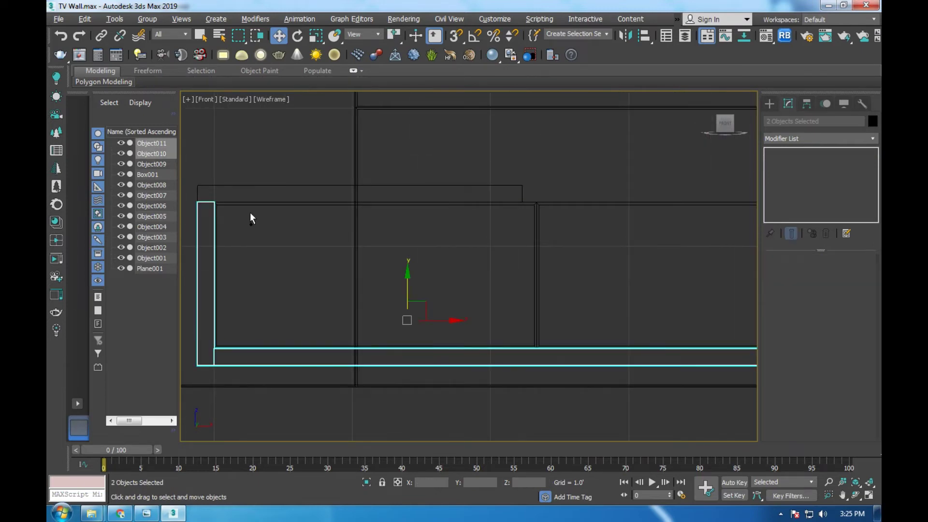
{"action": "left_click", "coordinate": [275, 186], "text": "ctrl"}
{"action": "left_click", "coordinate": [536, 243], "text": "ctrl"}
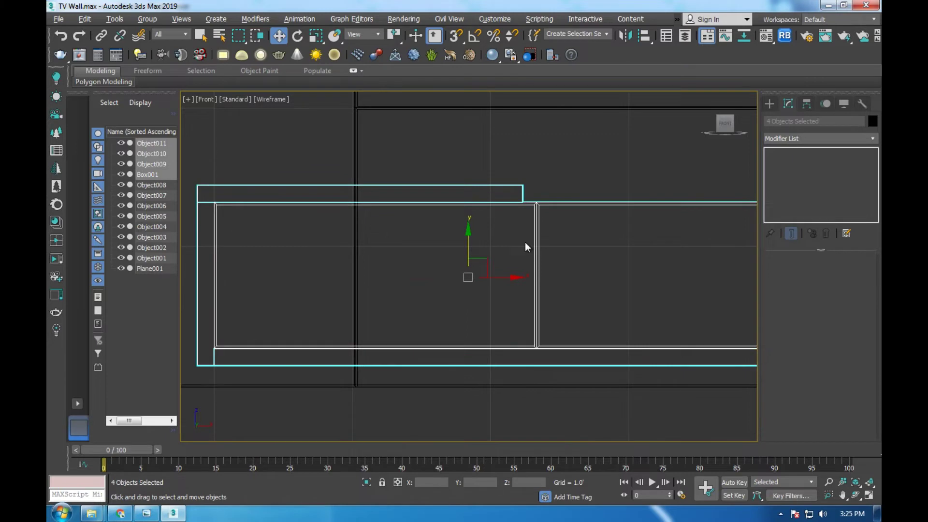
{"action": "left_click_drag", "start_coordinate": [471, 248], "coordinate": [473, 268]}
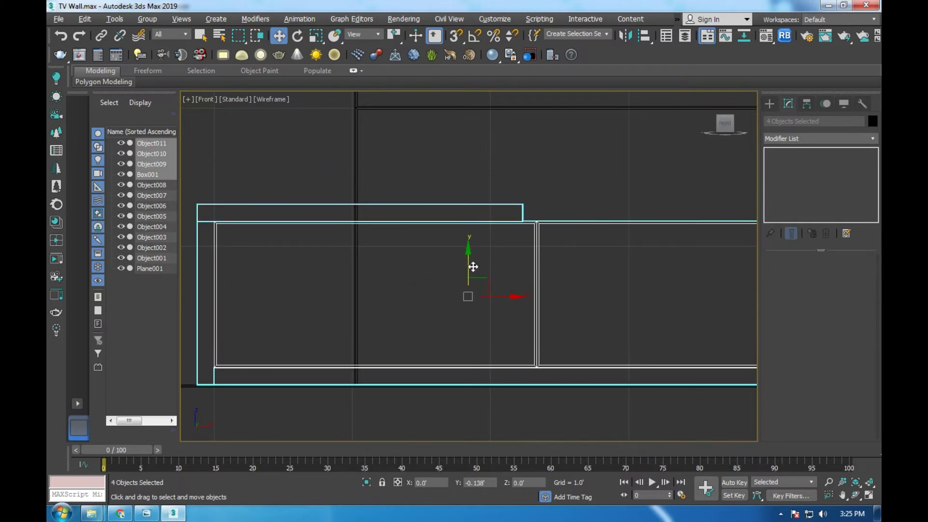
{"action": "scroll", "coordinate": [453, 246], "scroll_direction": "down", "scroll_amount": 5}
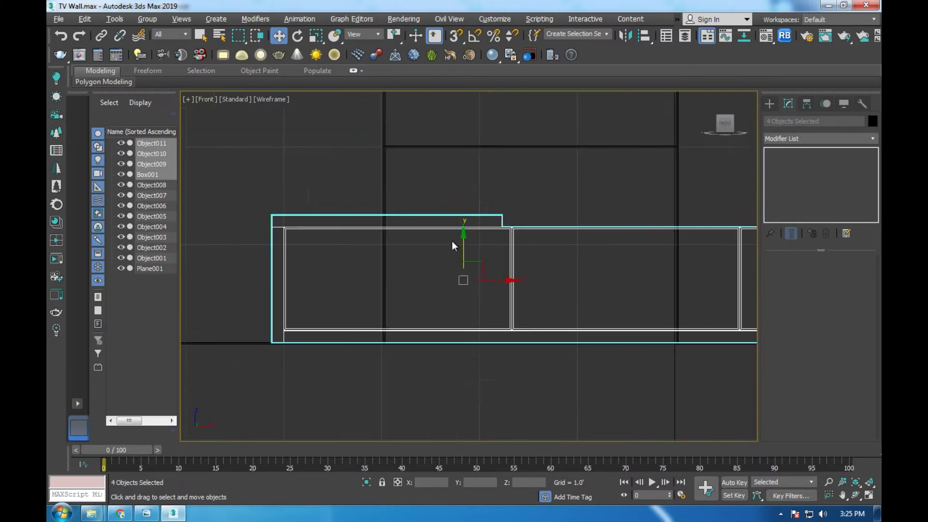
{"action": "scroll", "coordinate": [593, 250], "scroll_direction": "up", "scroll_amount": 3}
{"action": "scroll", "coordinate": [564, 261], "scroll_direction": "up", "scroll_amount": 4}
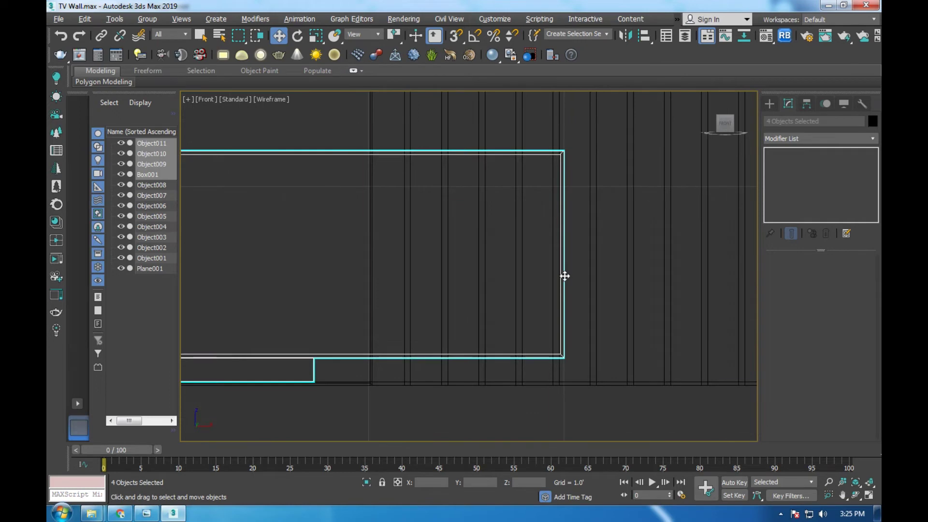
Compare the lowered console against the TV wall reference image several times.
{"action": "left_click", "coordinate": [146, 513]}
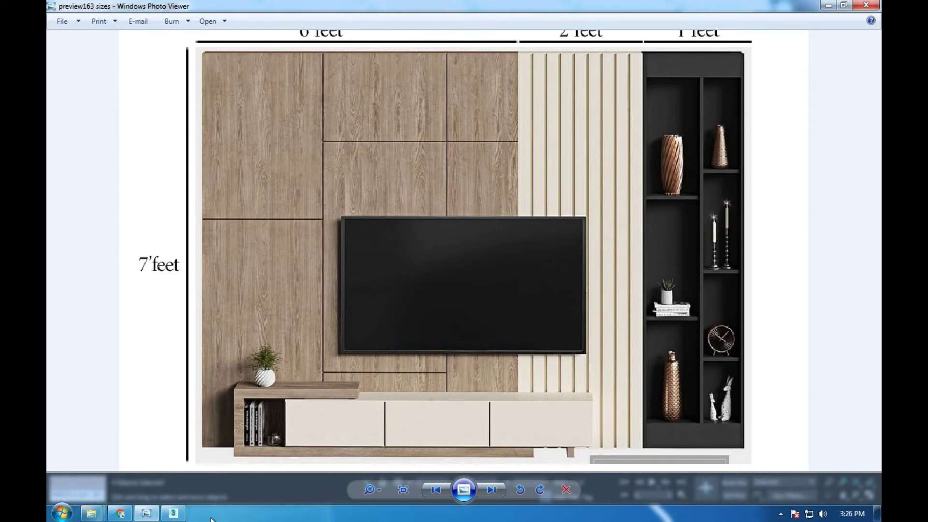
{"action": "left_click", "coordinate": [173, 513]}
{"action": "scroll", "coordinate": [496, 333], "scroll_direction": "down", "scroll_amount": 3}
{"action": "scroll", "coordinate": [390, 336], "scroll_direction": "up", "scroll_amount": 3}
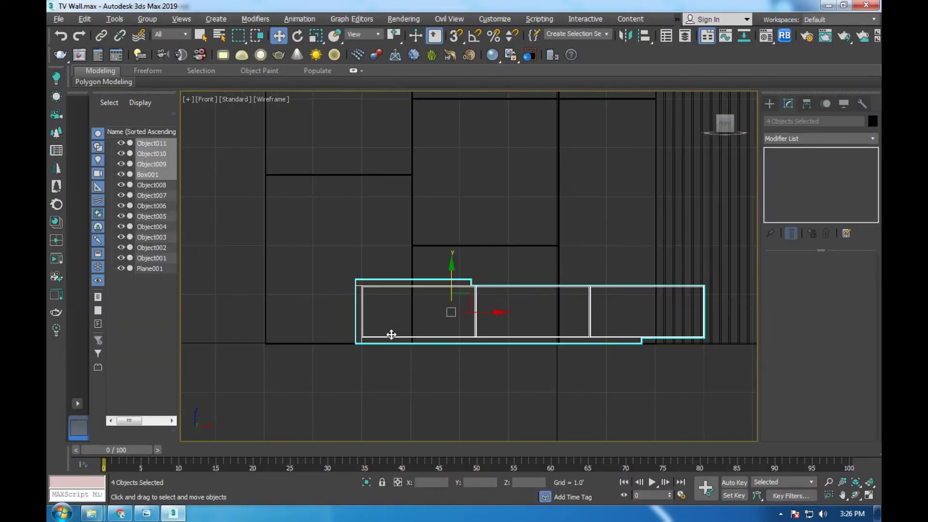
{"action": "left_click", "coordinate": [164, 514]}
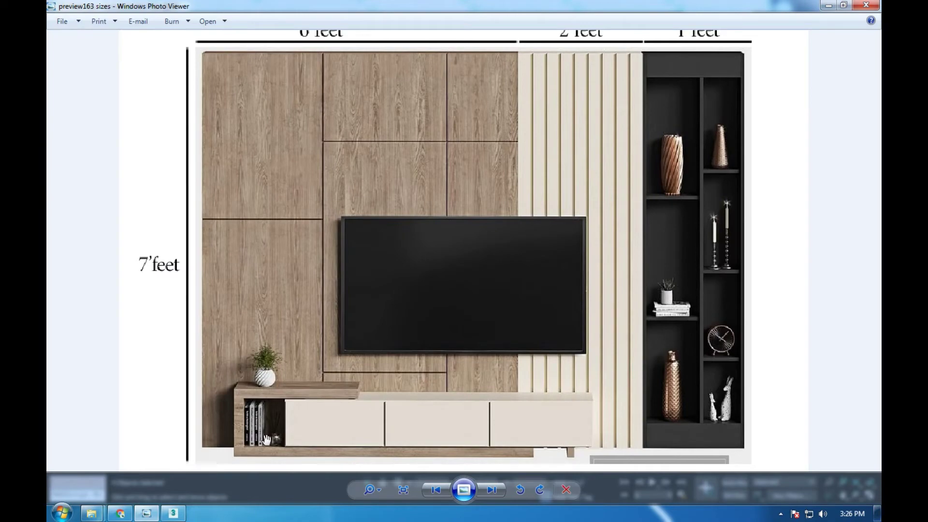
{"action": "left_click", "coordinate": [164, 513]}
{"action": "scroll", "coordinate": [358, 303], "scroll_direction": "up", "scroll_amount": 2}
{"action": "scroll", "coordinate": [363, 296], "scroll_direction": "up", "scroll_amount": 2}
{"action": "scroll", "coordinate": [355, 322], "scroll_direction": "down", "scroll_amount": 2}
{"action": "left_click", "coordinate": [153, 513]}
{"action": "left_click", "coordinate": [174, 513]}
{"action": "left_click", "coordinate": [366, 301]}
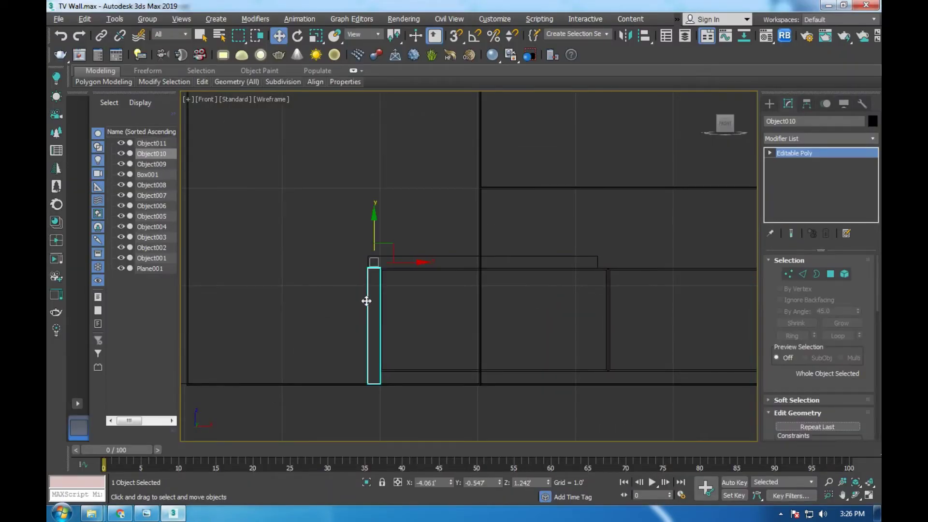
Center Object010's pivot on the side piece and move the piece left.
{"action": "left_click", "coordinate": [806, 103]}
{"action": "left_click", "coordinate": [818, 184]}
{"action": "left_click", "coordinate": [816, 245]}
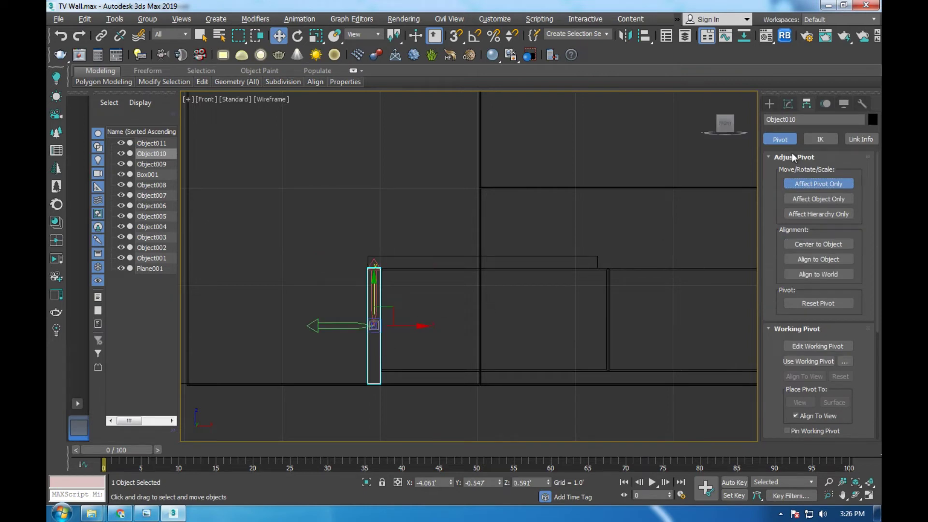
{"action": "left_click", "coordinate": [769, 103]}
{"action": "mouse_move", "coordinate": [408, 326]}
{"action": "left_mouse_down"}
{"action": "mouse_move", "coordinate": [324, 322]}
{"action": "mouse_move", "coordinate": [333, 296]}
{"action": "left_mouse_up"}
Stretch Object009's left-end vertices left so the top shelf meets the side piece.
{"action": "scroll", "coordinate": [319, 322], "scroll_direction": "up", "scroll_amount": 2}
{"action": "scroll", "coordinate": [310, 324], "scroll_direction": "up", "scroll_amount": 4}
{"action": "scroll", "coordinate": [340, 323], "scroll_direction": "down", "scroll_amount": 5}
{"action": "scroll", "coordinate": [369, 306], "scroll_direction": "up", "scroll_amount": 1}
{"action": "left_click", "coordinate": [450, 249]}
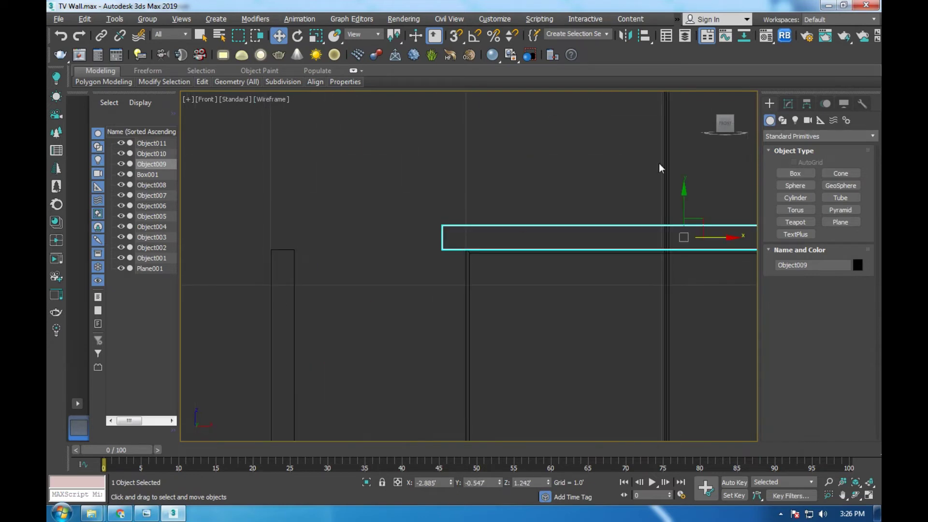
{"action": "left_click", "coordinate": [788, 103]}
{"action": "left_click", "coordinate": [792, 163]}
{"action": "left_click_drag", "start_coordinate": [452, 259], "coordinate": [441, 193]}
{"action": "mouse_move", "coordinate": [477, 235]}
{"action": "left_mouse_down"}
{"action": "mouse_move", "coordinate": [320, 230]}
{"action": "mouse_move", "coordinate": [265, 253]}
{"action": "left_mouse_up"}
{"action": "scroll", "coordinate": [303, 211], "scroll_direction": "up", "scroll_amount": 5}
{"action": "left_click_drag", "start_coordinate": [383, 187], "coordinate": [331, 193]}
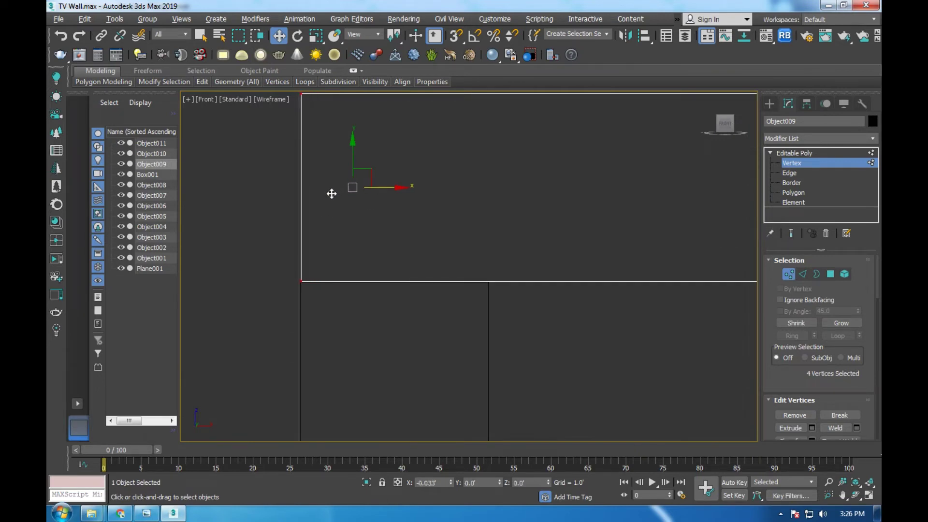
Move Object011's left-end vertices left so the bar lines up with the side piece.
{"action": "key", "text": "1"}
{"action": "scroll", "coordinate": [485, 222], "scroll_direction": "down", "scroll_amount": 5}
{"action": "scroll", "coordinate": [481, 222], "scroll_direction": "down", "scroll_amount": 2}
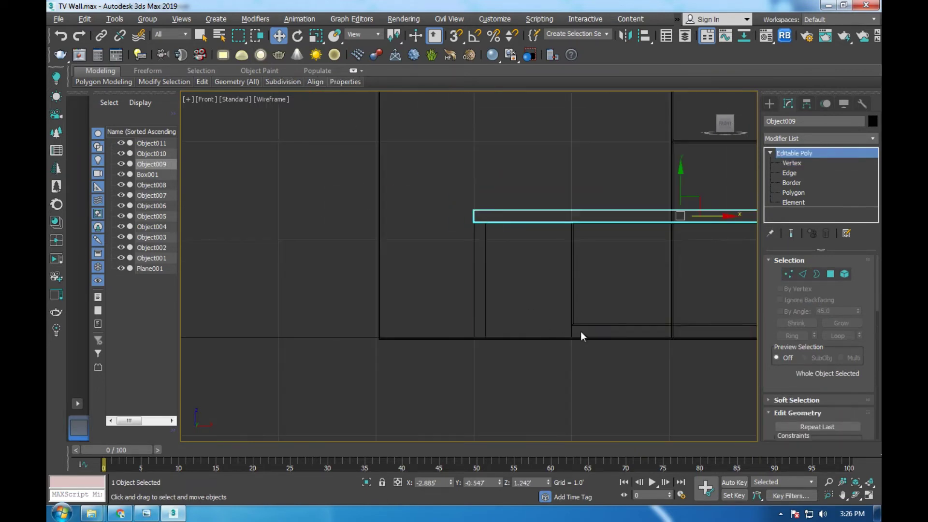
{"action": "left_click", "coordinate": [569, 334]}
{"action": "key", "text": "1"}
{"action": "left_click_drag", "start_coordinate": [501, 286], "coordinate": [663, 377]}
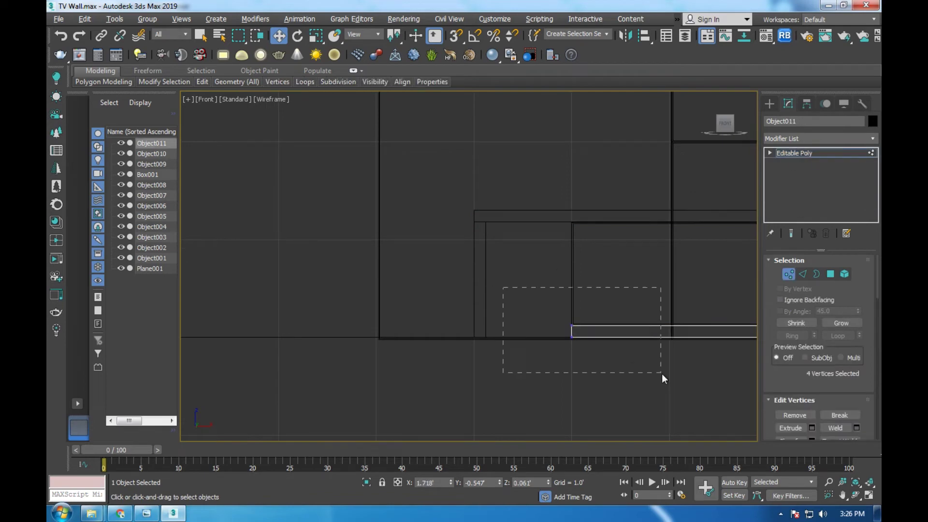
{"action": "left_click_drag", "start_coordinate": [611, 331], "coordinate": [524, 329]}
{"action": "scroll", "coordinate": [513, 336], "scroll_direction": "up", "scroll_amount": 3}
{"action": "scroll", "coordinate": [513, 336], "scroll_direction": "up", "scroll_amount": 5}
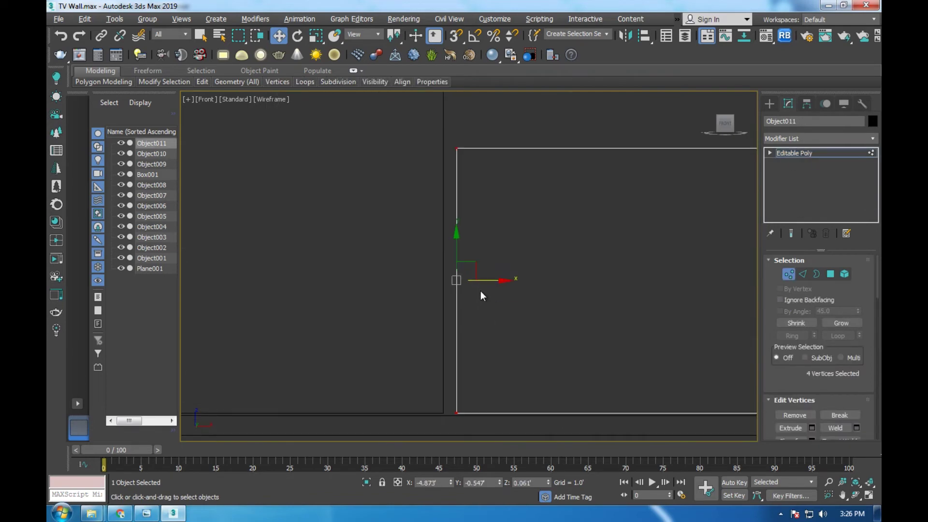
{"action": "left_click_drag", "start_coordinate": [480, 281], "coordinate": [469, 281]}
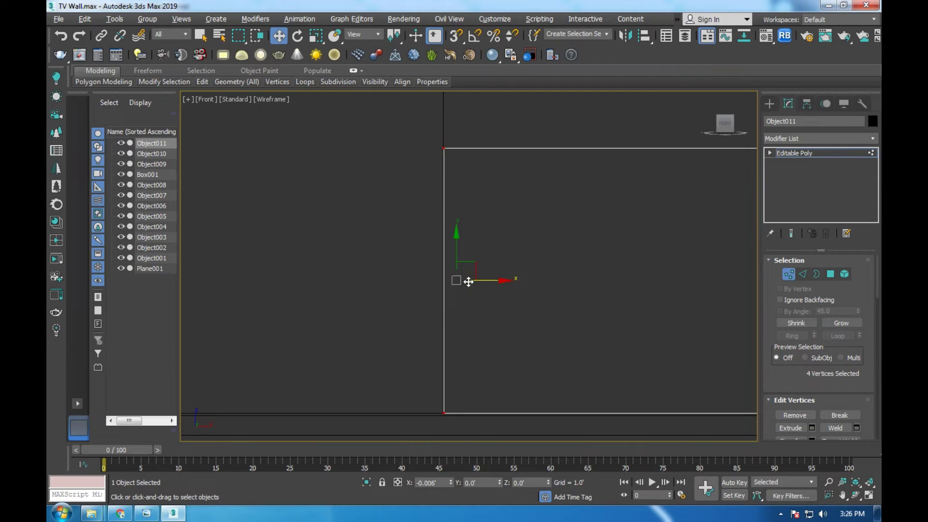
Leave vertex editing and inspect the TV unit in the perspective and front views.
{"action": "left_click", "coordinate": [794, 153]}
{"action": "scroll", "coordinate": [452, 251], "scroll_direction": "down", "scroll_amount": 8}
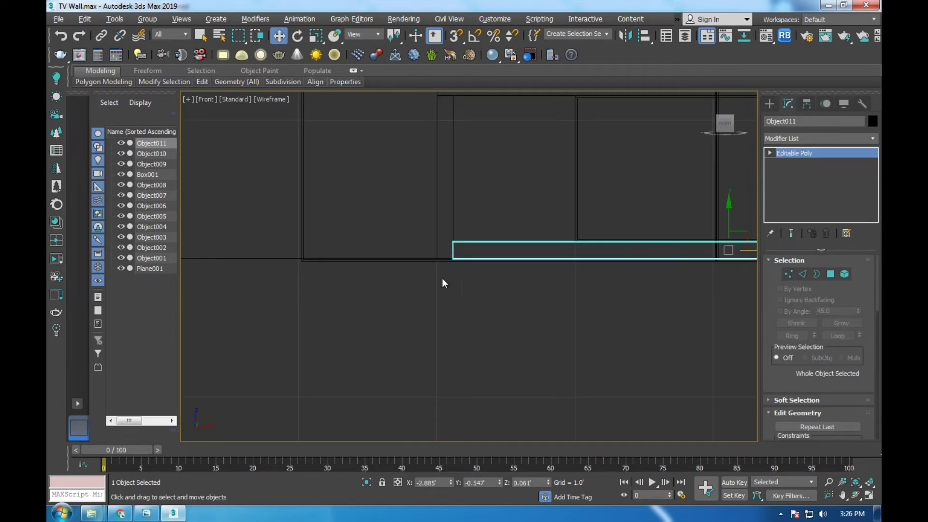
{"action": "scroll", "coordinate": [411, 280], "scroll_direction": "down", "scroll_amount": 3}
{"action": "scroll", "coordinate": [490, 282], "scroll_direction": "up", "scroll_amount": 3}
{"action": "key", "text": "p"}
{"action": "scroll", "coordinate": [496, 318], "scroll_direction": "down", "scroll_amount": 5}
{"action": "mouse_move", "coordinate": [503, 327]}
{"action": "middle_mouse_down", "text": "alt"}
{"action": "mouse_move", "coordinate": [386, 335]}
{"action": "mouse_move", "coordinate": [497, 320]}
{"action": "middle_mouse_up", "text": "alt"}
{"action": "scroll", "coordinate": [661, 366], "scroll_direction": "up", "scroll_amount": 3}
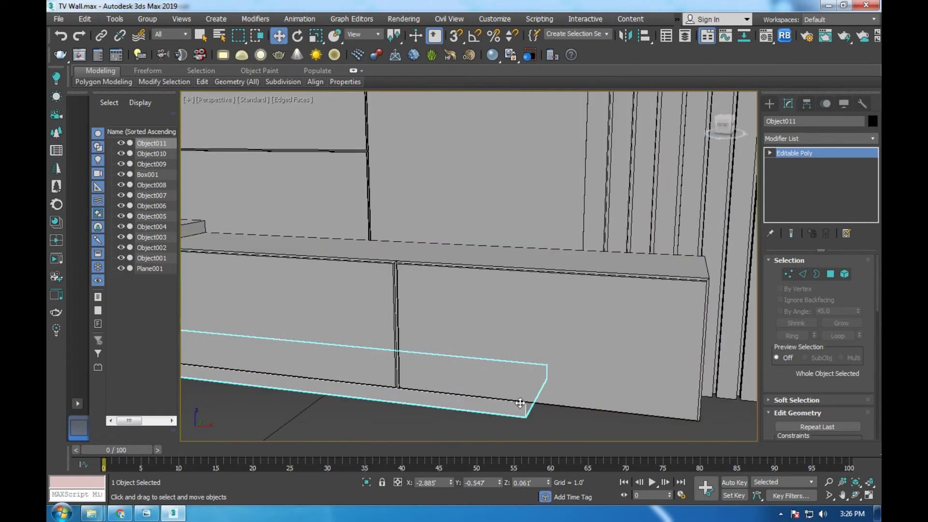
{"action": "key", "text": "f"}
{"action": "scroll", "coordinate": [628, 273], "scroll_direction": "up", "scroll_amount": 3}
{"action": "scroll", "coordinate": [627, 283], "scroll_direction": "up", "scroll_amount": 2}
{"action": "key", "text": "p"}
{"action": "scroll", "coordinate": [507, 321], "scroll_direction": "down", "scroll_amount": 3}
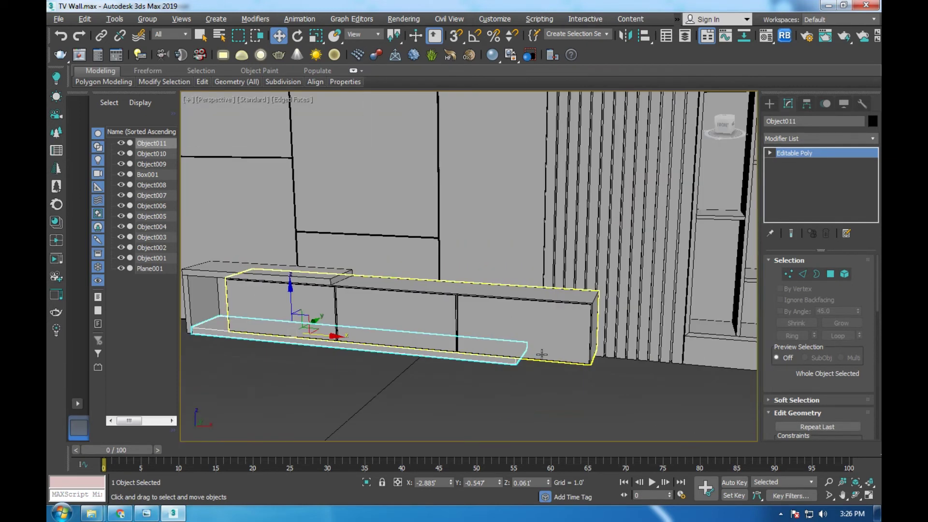
{"action": "scroll", "coordinate": [507, 334], "scroll_direction": "up", "scroll_amount": 3}
{"action": "scroll", "coordinate": [502, 338], "scroll_direction": "up", "scroll_amount": 2}
Select a face of the bottom bar at Polygon level.
{"action": "left_click", "coordinate": [770, 153]}
{"action": "left_click", "coordinate": [791, 193]}
{"action": "left_click", "coordinate": [516, 345]}
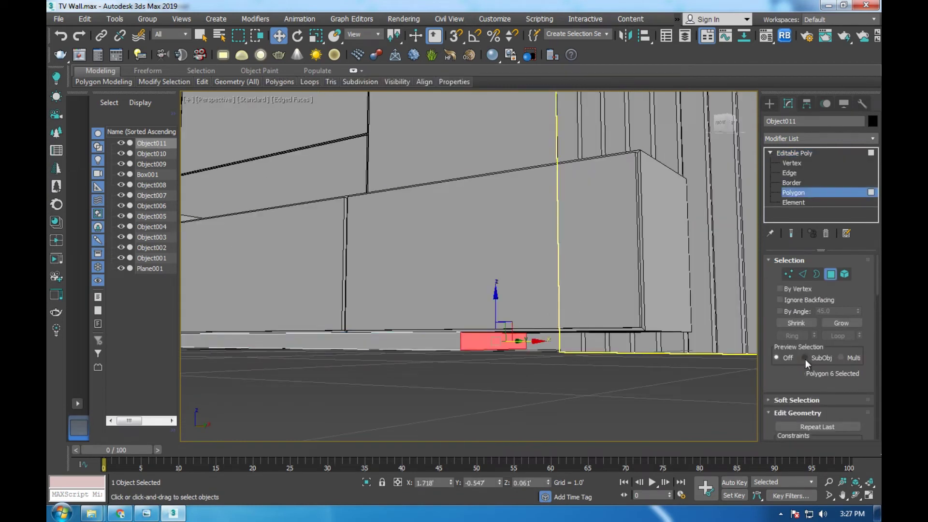
Detach the selected bottom-bar face as a copy into a separate piece.
{"action": "scroll", "coordinate": [806, 362], "scroll_direction": "down", "scroll_amount": 3}
{"action": "left_click", "coordinate": [839, 366]}
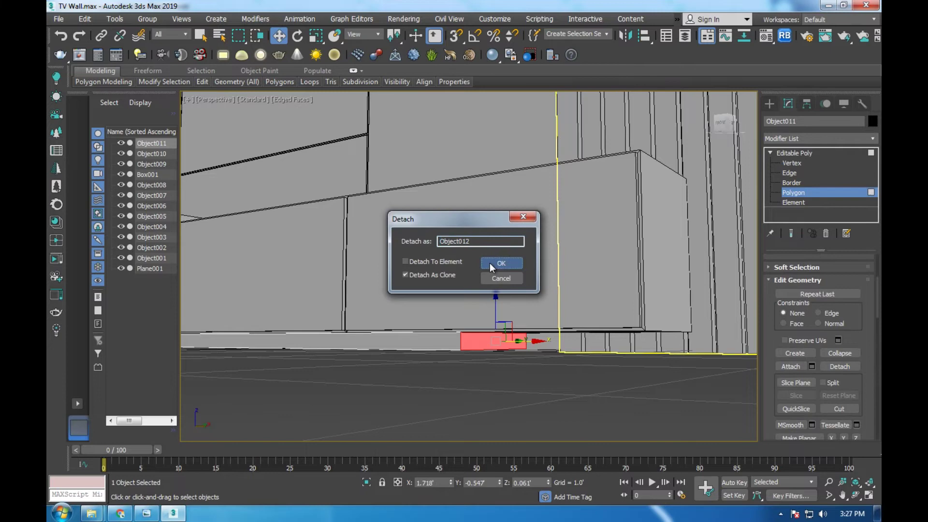
{"action": "left_click", "coordinate": [500, 262]}
{"action": "left_click", "coordinate": [794, 153]}
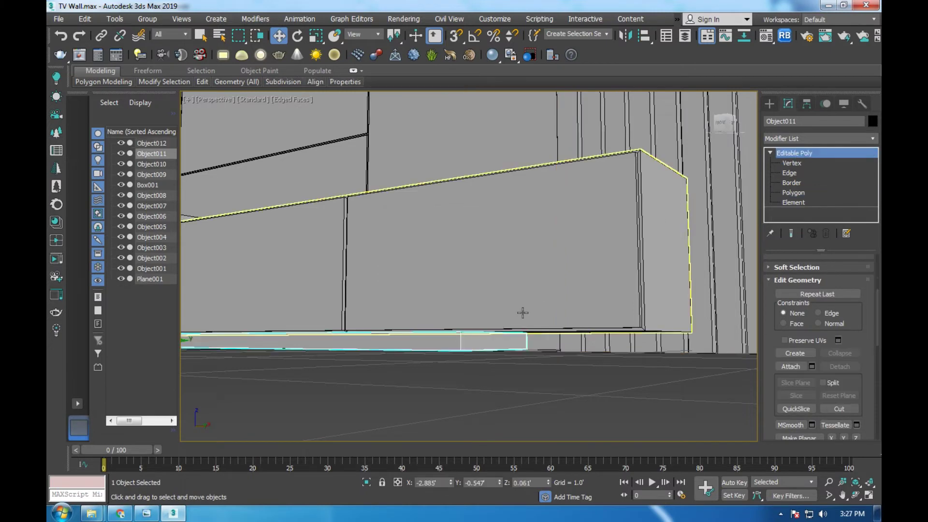
Give the small square piece thickness with a Shell modifier.
{"action": "left_click", "coordinate": [499, 343]}
{"action": "key", "text": "alt+w"}
{"action": "key", "text": "alt+w"}
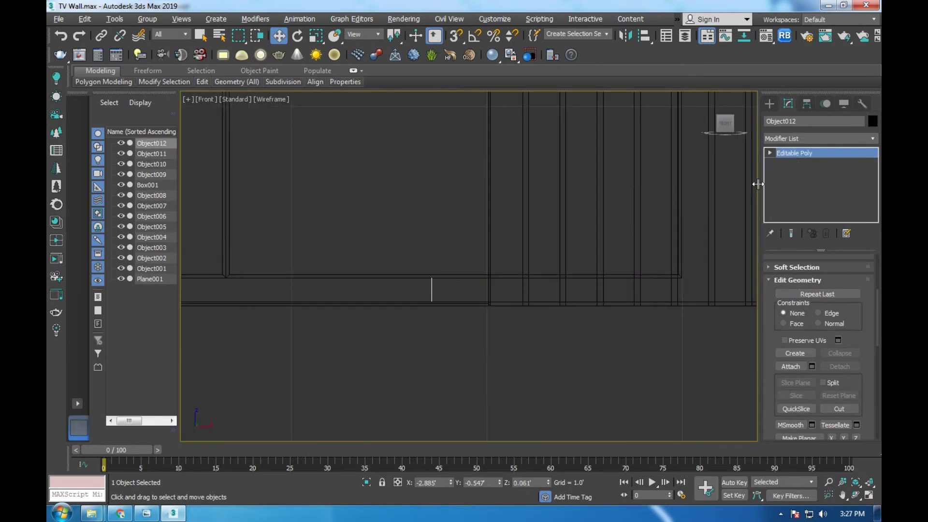
{"action": "left_click", "coordinate": [797, 138]}
{"action": "left_click", "coordinate": [794, 149]}
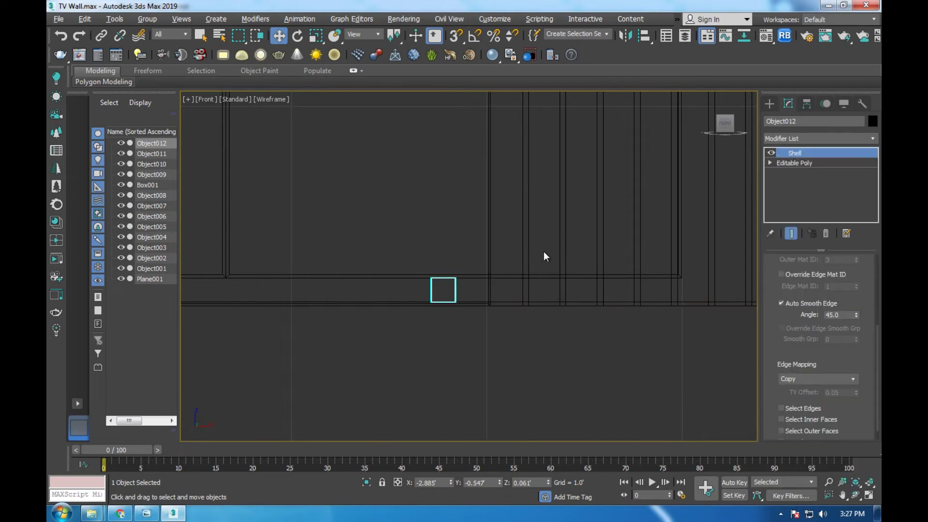
{"action": "scroll", "coordinate": [497, 265], "scroll_direction": "up", "scroll_amount": 3}
Center the piece's pivot and move it right along X.
{"action": "left_click", "coordinate": [807, 103]}
{"action": "left_click", "coordinate": [807, 183]}
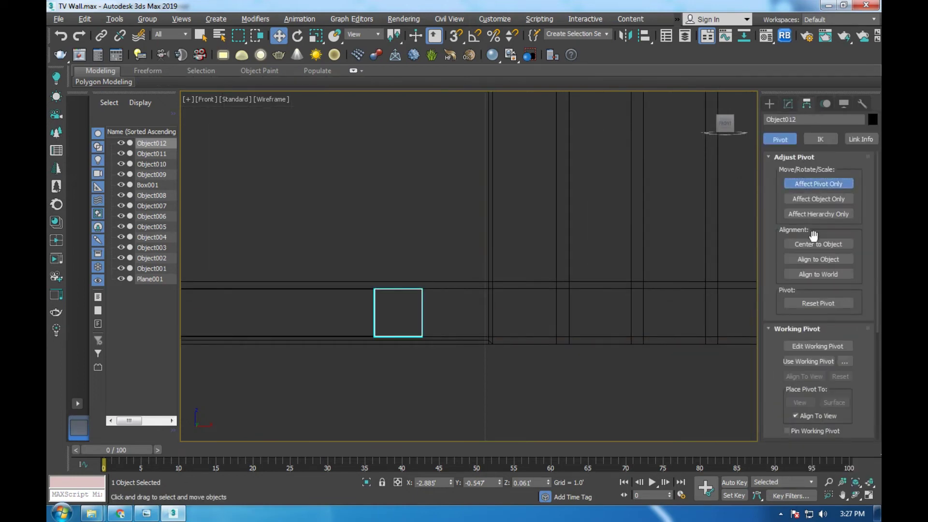
{"action": "left_click", "coordinate": [817, 244]}
{"action": "left_click", "coordinate": [769, 103]}
{"action": "left_click_drag", "start_coordinate": [433, 323], "coordinate": [625, 314]}
Nudge the piece further right along X in the top view.
{"action": "key", "text": "alt+w"}
{"action": "key", "text": "alt+w"}
{"action": "scroll", "coordinate": [558, 286], "scroll_direction": "up", "scroll_amount": 5}
{"action": "scroll", "coordinate": [470, 286], "scroll_direction": "up", "scroll_amount": 1}
{"action": "left_click_drag", "start_coordinate": [425, 277], "coordinate": [435, 275]}
{"action": "key", "text": "alt+w"}
{"action": "key", "text": "alt+w"}
{"action": "key", "text": "alt+w"}
{"action": "key", "text": "alt+w"}
{"action": "scroll", "coordinate": [622, 374], "scroll_direction": "up", "scroll_amount": 2}
{"action": "key", "text": "alt+w"}
{"action": "key", "text": "f"}
{"action": "key", "text": "alt+w"}
{"action": "scroll", "coordinate": [635, 306], "scroll_direction": "up", "scroll_amount": 3}
Convert Object012 to Editable Poly and lower its bottom vertices to lengthen the leg.
{"action": "right_click", "coordinate": [633, 307]}
{"action": "left_click", "coordinate": [773, 437]}
{"action": "key", "text": "1"}
{"action": "left_click_drag", "start_coordinate": [498, 367], "coordinate": [703, 437]}
{"action": "left_click_drag", "start_coordinate": [592, 363], "coordinate": [584, 381]}
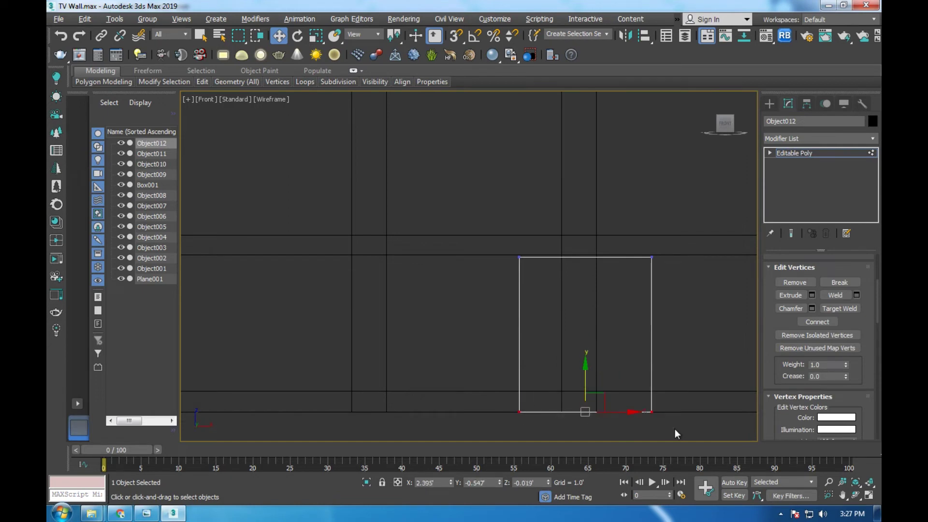
Scale the leg's bottom vertices inward on X and snap its top edge to the grid line.
{"action": "key", "text": "r"}
{"action": "left_click_drag", "start_coordinate": [631, 412], "coordinate": [543, 412]}
{"action": "key", "text": "w"}
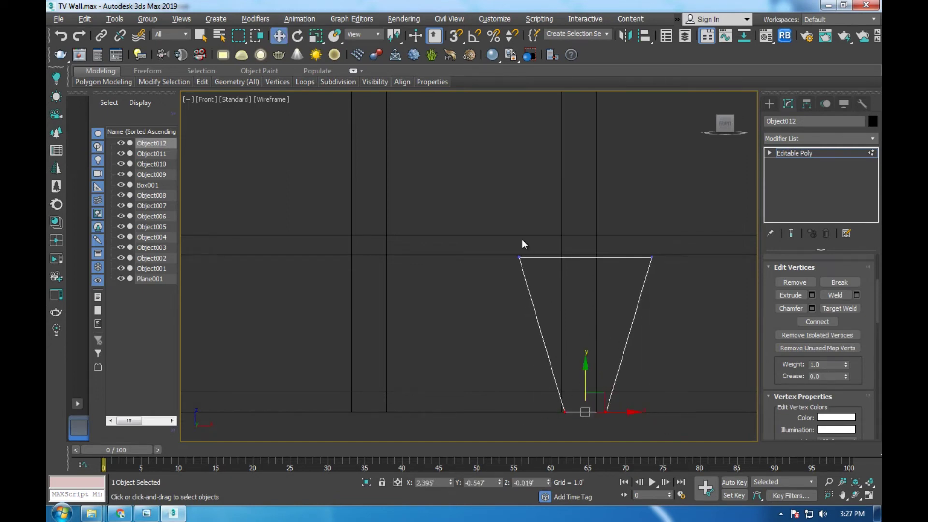
{"action": "left_click_drag", "start_coordinate": [497, 236], "coordinate": [673, 292]}
{"action": "scroll", "coordinate": [579, 236], "scroll_direction": "up", "scroll_amount": 5}
{"action": "left_click_drag", "start_coordinate": [604, 265], "coordinate": [600, 260]}
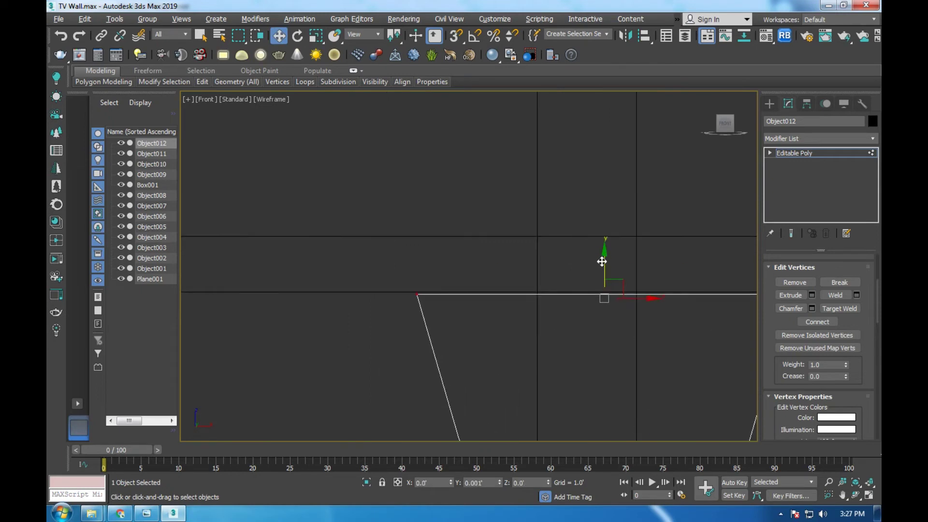
{"action": "left_click", "coordinate": [823, 154]}
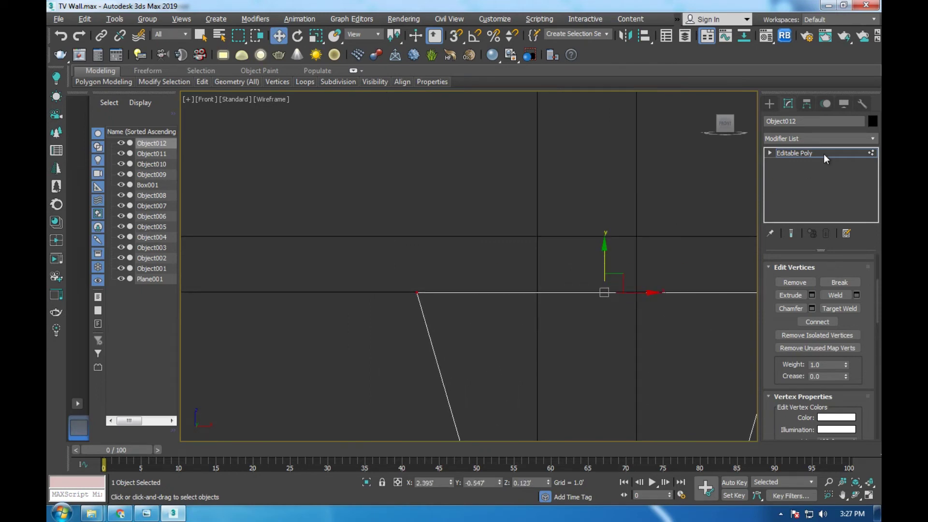
Inspect the tapered leg in perspective, then bring up the TV wall reference image.
{"action": "key", "text": "p"}
{"action": "mouse_move", "coordinate": [634, 314]}
{"action": "middle_mouse_down", "text": "alt"}
{"action": "mouse_move", "coordinate": [635, 332]}
{"action": "mouse_move", "coordinate": [673, 311]}
{"action": "mouse_move", "coordinate": [652, 360]}
{"action": "middle_mouse_up", "text": "alt"}
{"action": "scroll", "coordinate": [602, 343], "scroll_direction": "down", "scroll_amount": 5}
{"action": "scroll", "coordinate": [601, 344], "scroll_direction": "down", "scroll_amount": 4}
{"action": "scroll", "coordinate": [601, 344], "scroll_direction": "down", "scroll_amount": 2}
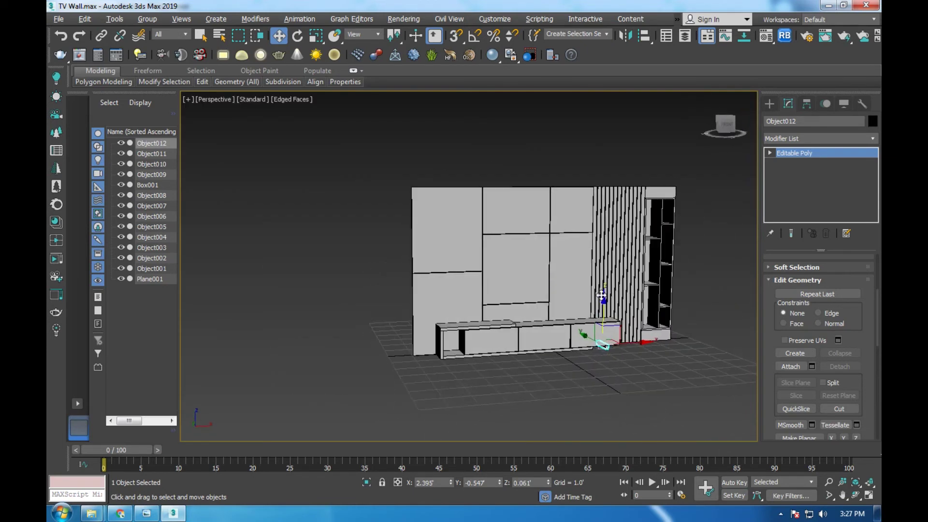
{"action": "scroll", "coordinate": [601, 293], "scroll_direction": "up", "scroll_amount": 5}
{"action": "scroll", "coordinate": [601, 293], "scroll_direction": "up", "scroll_amount": 1}
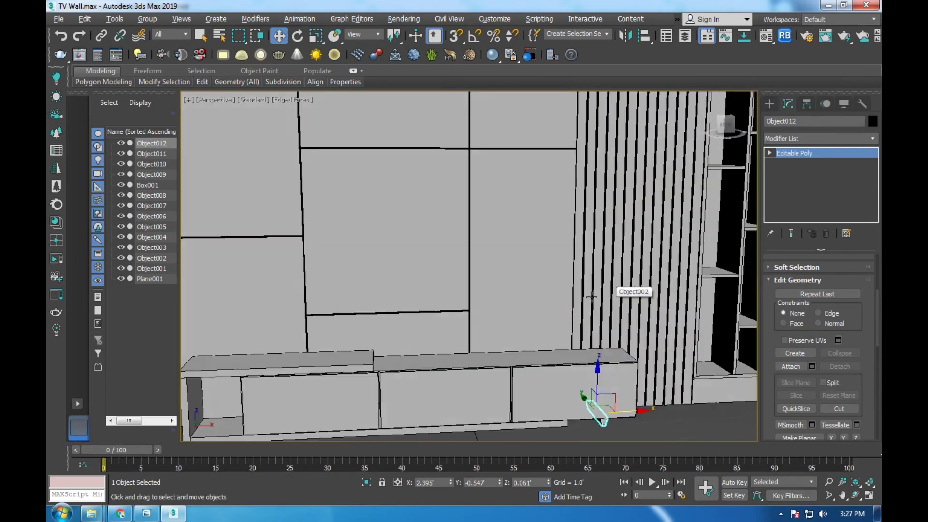
{"action": "scroll", "coordinate": [534, 291], "scroll_direction": "up", "scroll_amount": 2}
{"action": "scroll", "coordinate": [534, 291], "scroll_direction": "down", "scroll_amount": 2}
{"action": "left_click", "coordinate": [147, 512]}
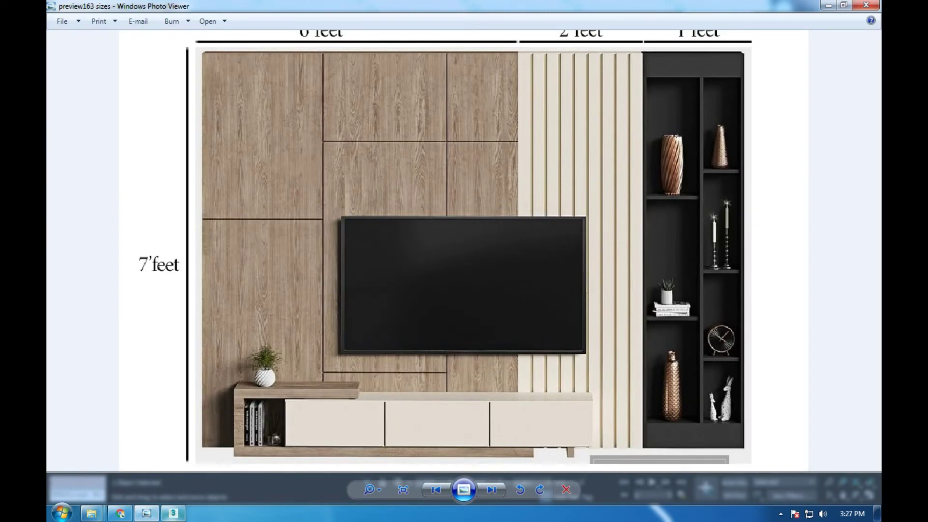
Compare the Photo Viewer reference with the model, maximizing the 3ds Max front viewport.
{"action": "key", "text": "alt+Tab"}
{"action": "key", "text": "alt+Tab"}
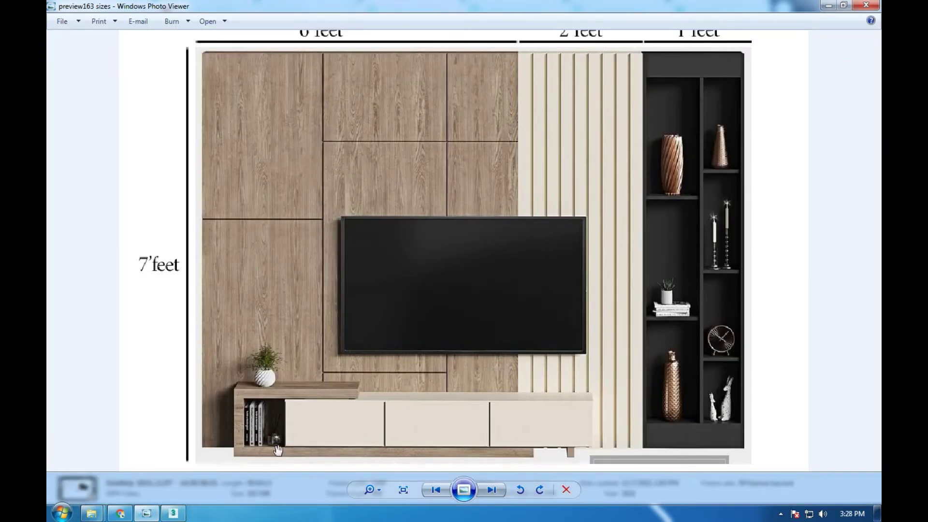
{"action": "key", "text": "alt+Tab"}
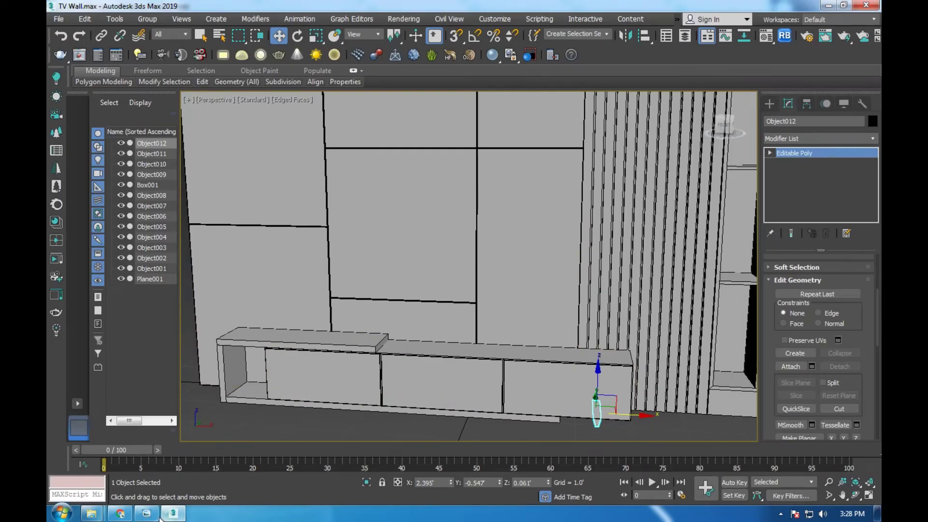
{"action": "left_click", "coordinate": [159, 515]}
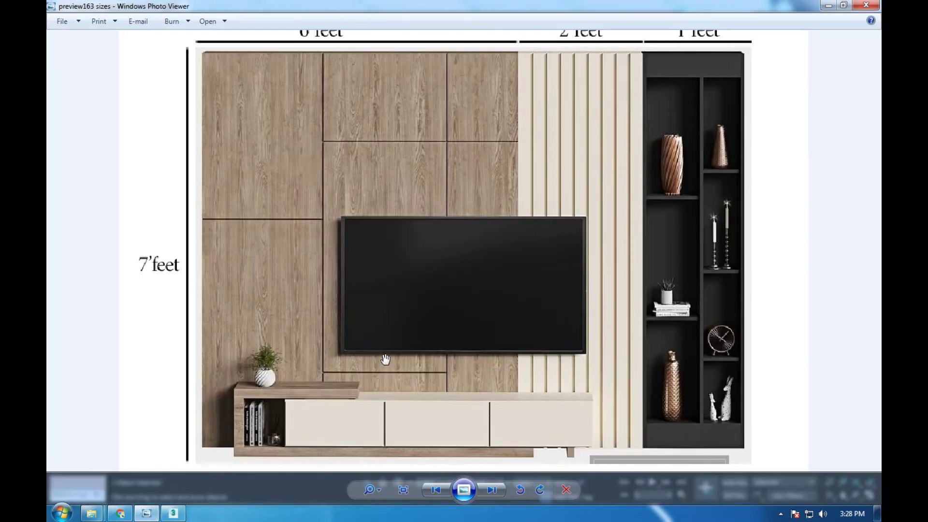
{"action": "left_click", "coordinate": [183, 513]}
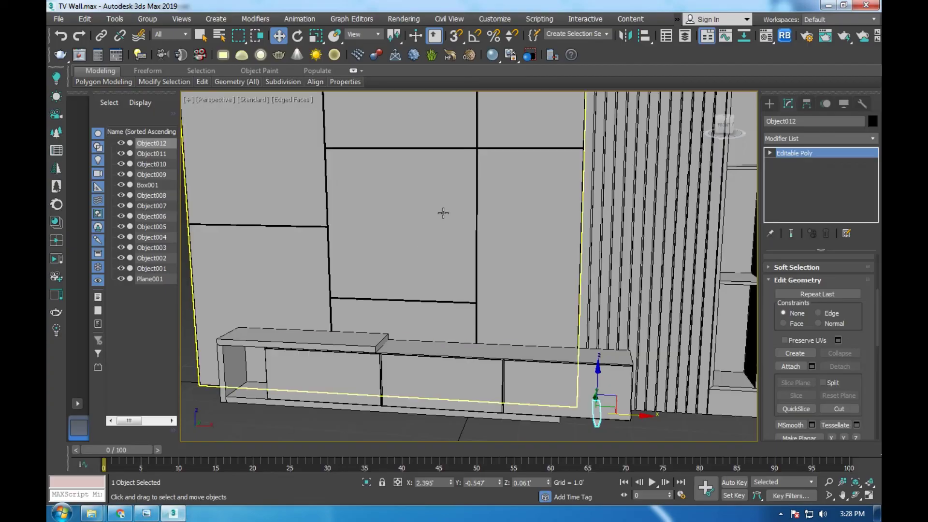
{"action": "key", "text": "alt+w"}
{"action": "key", "text": "alt+w"}
{"action": "scroll", "coordinate": [435, 315], "scroll_direction": "down", "scroll_amount": 2}
{"action": "scroll", "coordinate": [405, 302], "scroll_direction": "down", "scroll_amount": 3}
{"action": "scroll", "coordinate": [375, 263], "scroll_direction": "up", "scroll_amount": 5}
{"action": "scroll", "coordinate": [332, 317], "scroll_direction": "up", "scroll_amount": 3}
{"action": "left_click", "coordinate": [150, 515]}
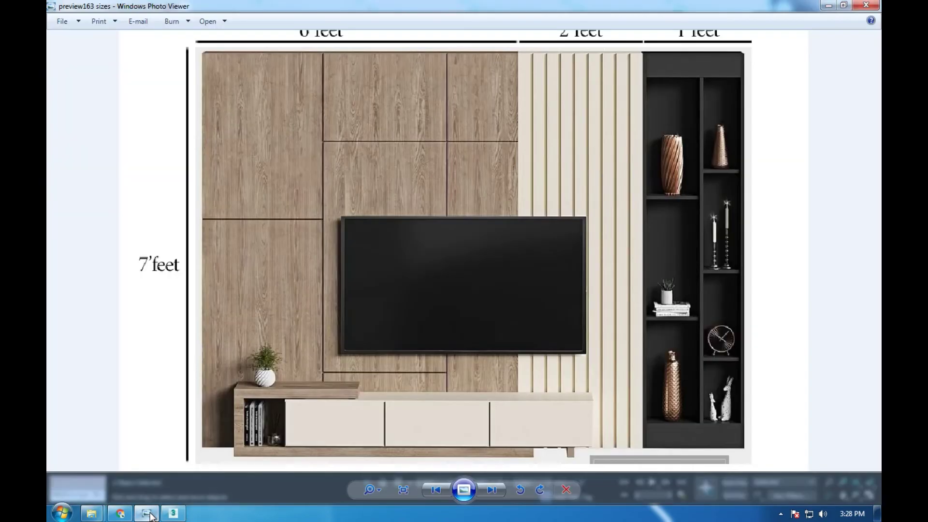
{"action": "scroll", "coordinate": [337, 320], "scroll_direction": "down", "scroll_amount": 2}
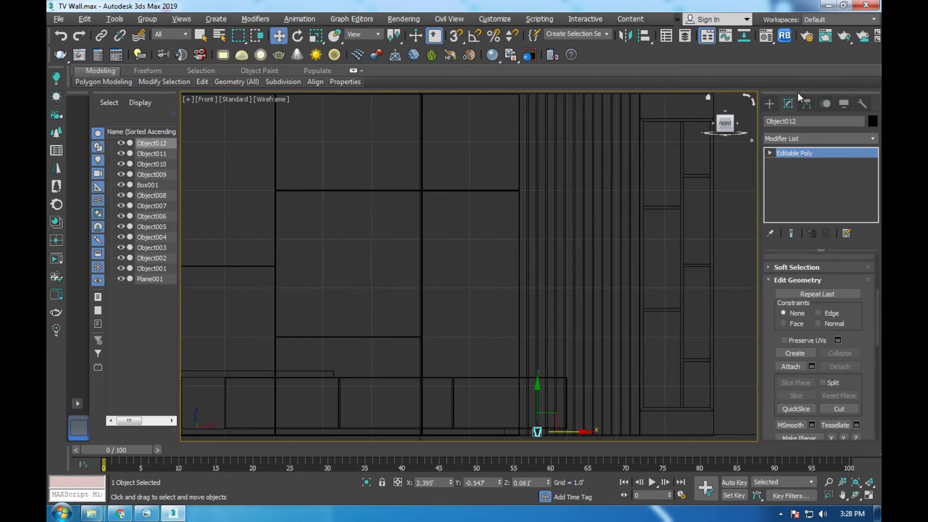
Draw a thin 2.718' by 5.531' box, Box002, over the wall panels.
{"action": "left_click", "coordinate": [769, 103]}
{"action": "left_click", "coordinate": [795, 173]}
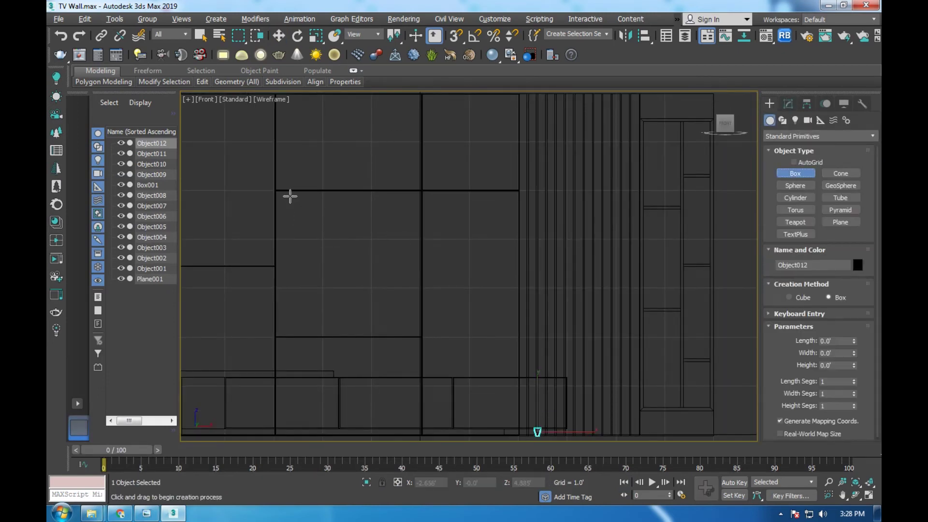
{"action": "left_click_drag", "start_coordinate": [295, 202], "coordinate": [566, 334]}
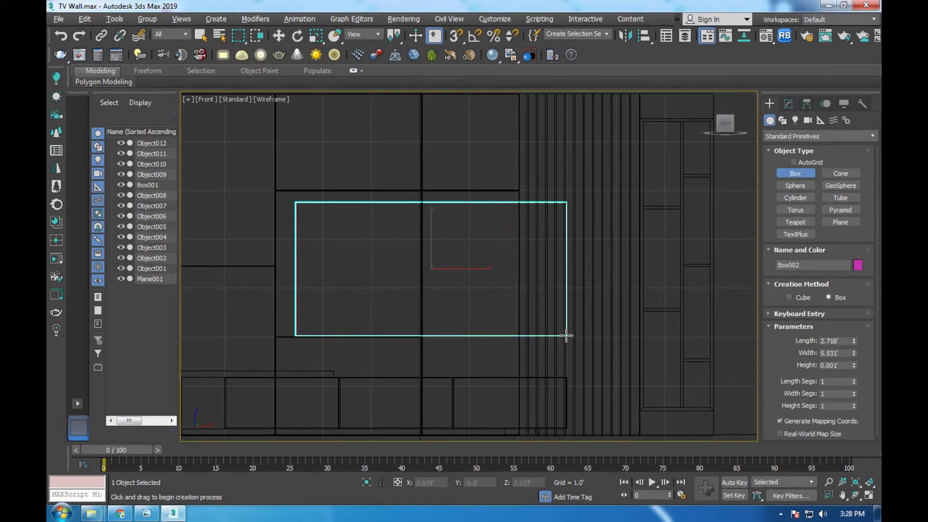
{"action": "left_click_drag", "start_coordinate": [566, 335], "coordinate": [567, 334]}
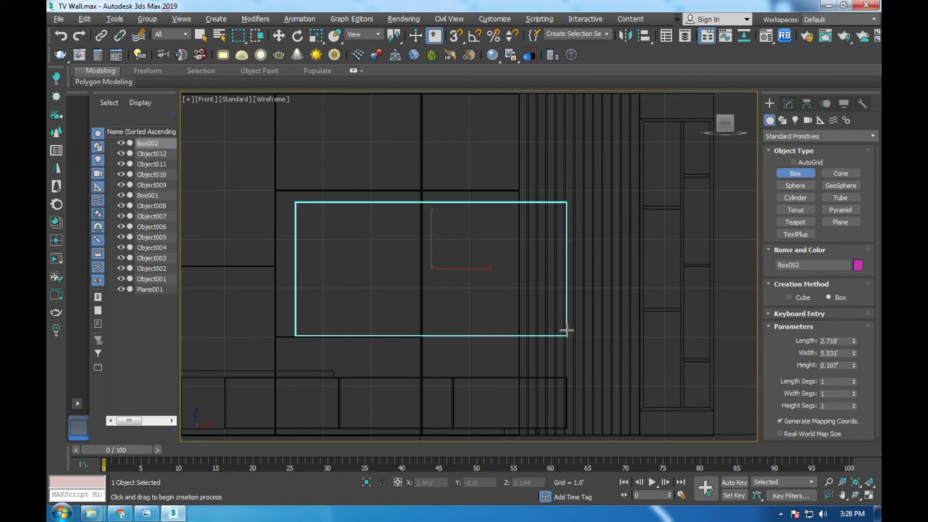
Shift the screen box slightly in depth in the top view.
{"action": "key", "text": "t"}
{"action": "key", "text": "w"}
{"action": "key", "text": "z"}
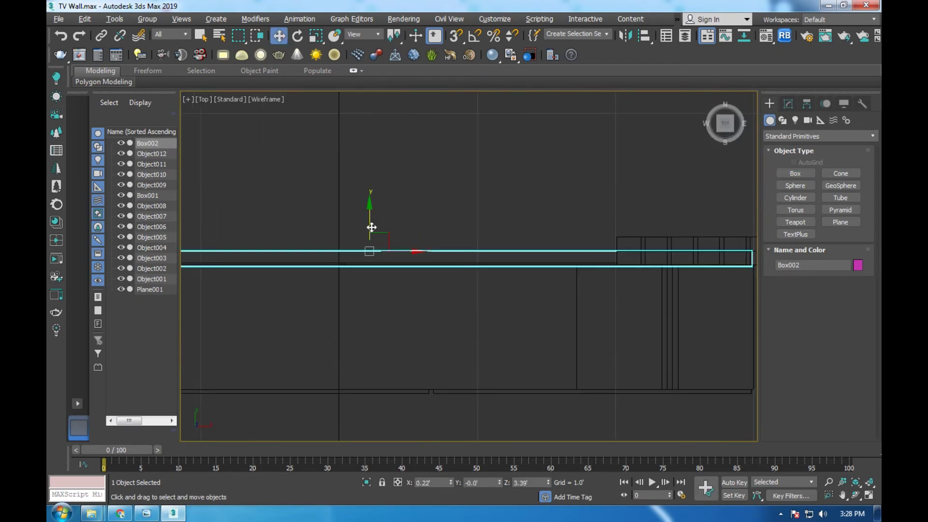
{"action": "left_click_drag", "start_coordinate": [374, 245], "coordinate": [376, 247]}
{"action": "key", "text": "p"}
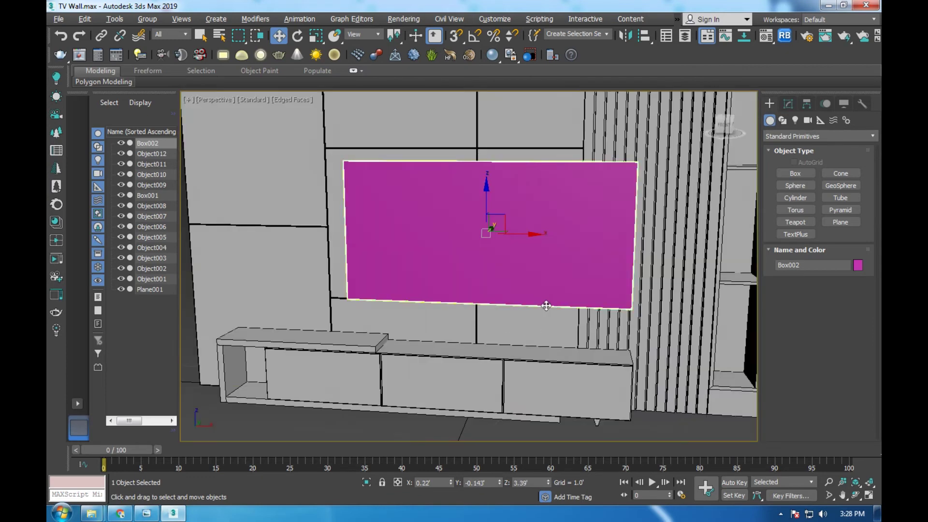
{"action": "key", "text": "f"}
{"action": "scroll", "coordinate": [282, 242], "scroll_direction": "up", "scroll_amount": 2}
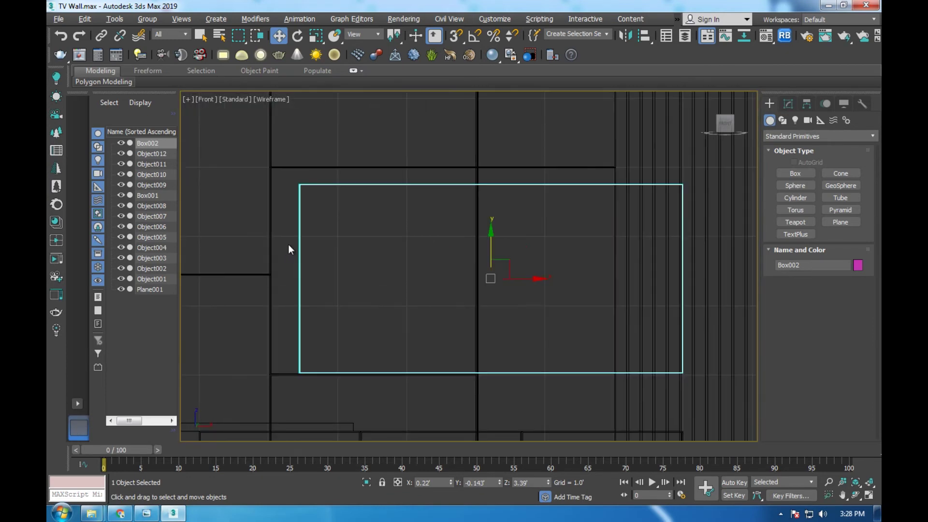
{"action": "right_click", "coordinate": [486, 213]}
Convert Box002 to Editable Poly and move its left-edge vertices right.
{"action": "left_click", "coordinate": [644, 349]}
{"action": "key", "text": "1"}
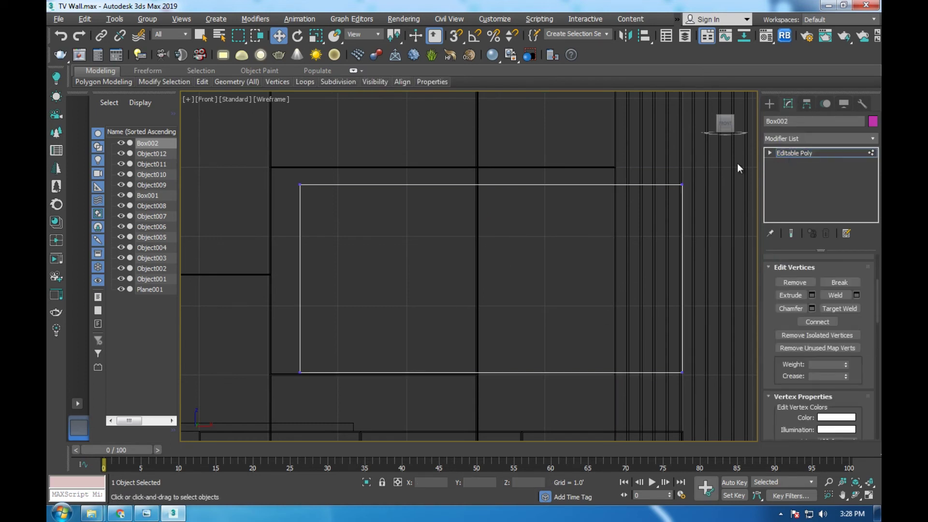
{"action": "left_click_drag", "start_coordinate": [271, 168], "coordinate": [365, 426]}
{"action": "left_click_drag", "start_coordinate": [331, 276], "coordinate": [343, 275]}
{"action": "scroll", "coordinate": [288, 281], "scroll_direction": "down", "scroll_amount": 2}
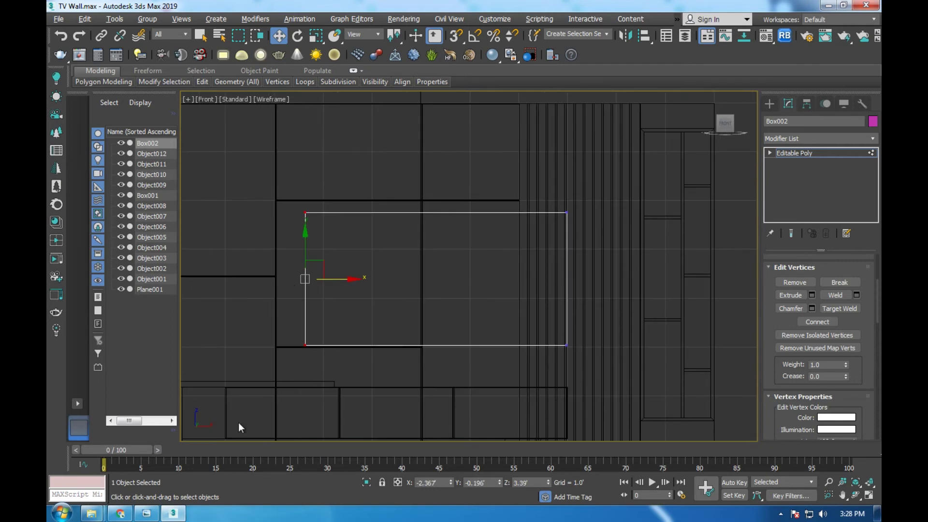
{"action": "left_click", "coordinate": [145, 514]}
{"action": "scroll", "coordinate": [328, 236], "scroll_direction": "down", "scroll_amount": 4}
{"action": "scroll", "coordinate": [329, 237], "scroll_direction": "up", "scroll_amount": 4}
Raise the screen's top edge, nudge its right edge and lower its bottom edge.
{"action": "left_click_drag", "start_coordinate": [278, 256], "coordinate": [632, 277]}
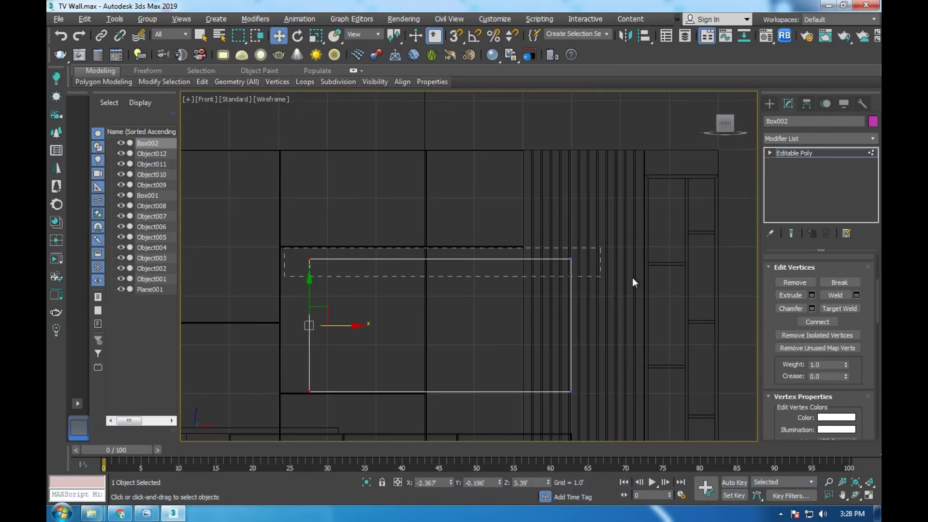
{"action": "left_click_drag", "start_coordinate": [440, 229], "coordinate": [441, 222]}
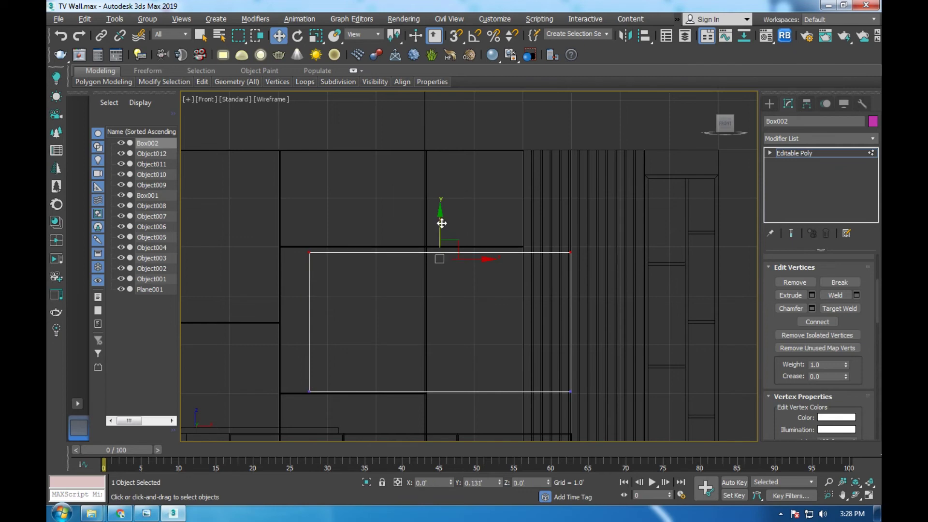
{"action": "scroll", "coordinate": [441, 223], "scroll_direction": "down", "scroll_amount": 4}
{"action": "scroll", "coordinate": [483, 299], "scroll_direction": "up", "scroll_amount": 6}
{"action": "left_click_drag", "start_coordinate": [560, 102], "coordinate": [621, 309]}
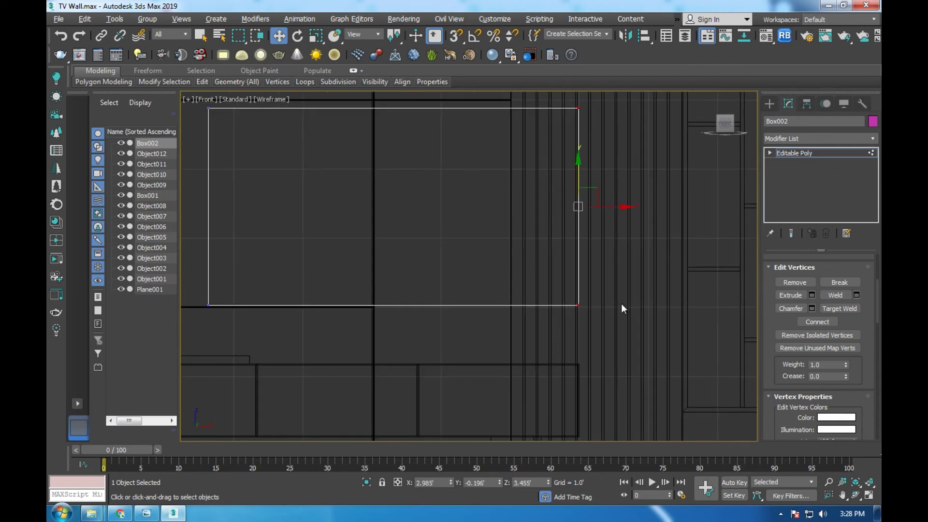
{"action": "left_click_drag", "start_coordinate": [600, 208], "coordinate": [601, 208]}
{"action": "scroll", "coordinate": [597, 249], "scroll_direction": "down", "scroll_amount": 2}
{"action": "left_click_drag", "start_coordinate": [646, 317], "coordinate": [646, 319]}
{"action": "scroll", "coordinate": [446, 280], "scroll_direction": "up", "scroll_amount": 2}
{"action": "left_click_drag", "start_coordinate": [456, 272], "coordinate": [456, 274]}
{"action": "scroll", "coordinate": [456, 274], "scroll_direction": "down", "scroll_amount": 2}
{"action": "scroll", "coordinate": [482, 220], "scroll_direction": "up", "scroll_amount": 2}
{"action": "left_click", "coordinate": [772, 153]}
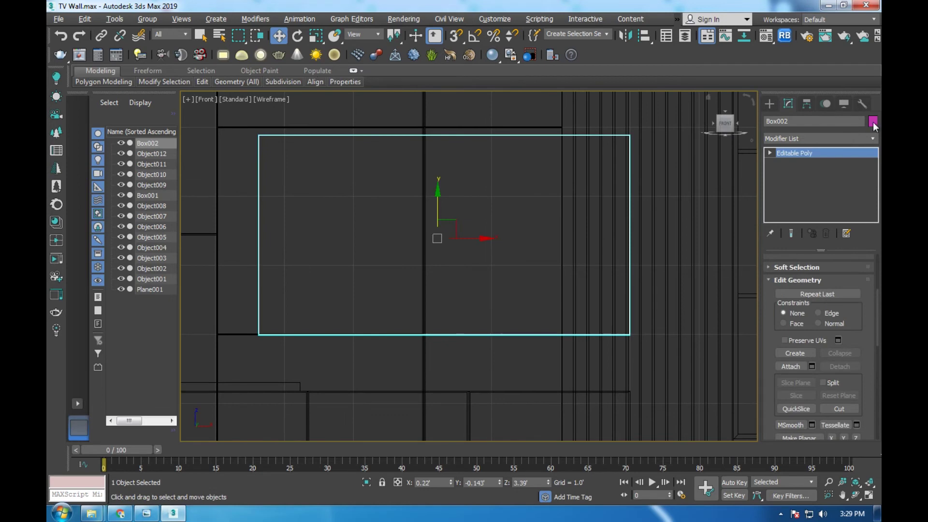
Set the TV panel's colour to black and assign it an unused Material Editor material.
{"action": "left_click", "coordinate": [872, 122]}
{"action": "left_click", "coordinate": [523, 321]}
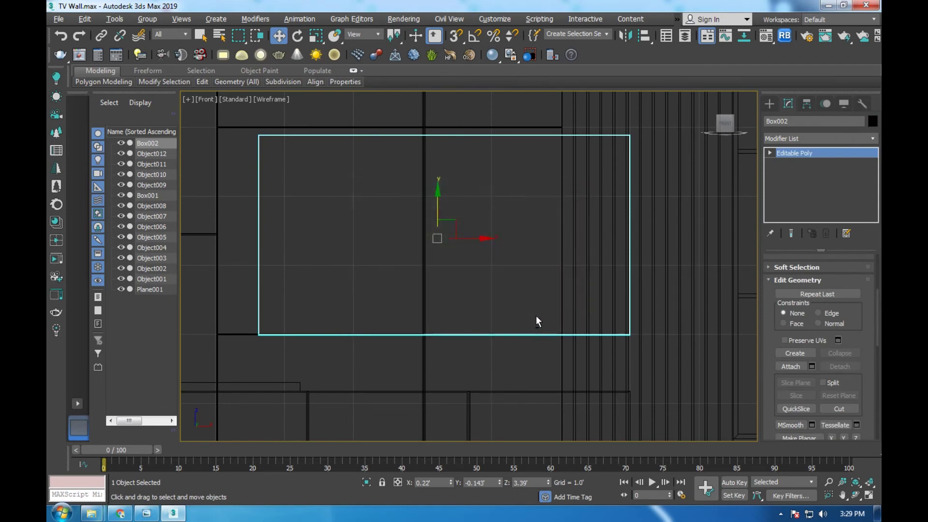
{"action": "key", "text": "m"}
{"action": "left_click", "coordinate": [524, 215]}
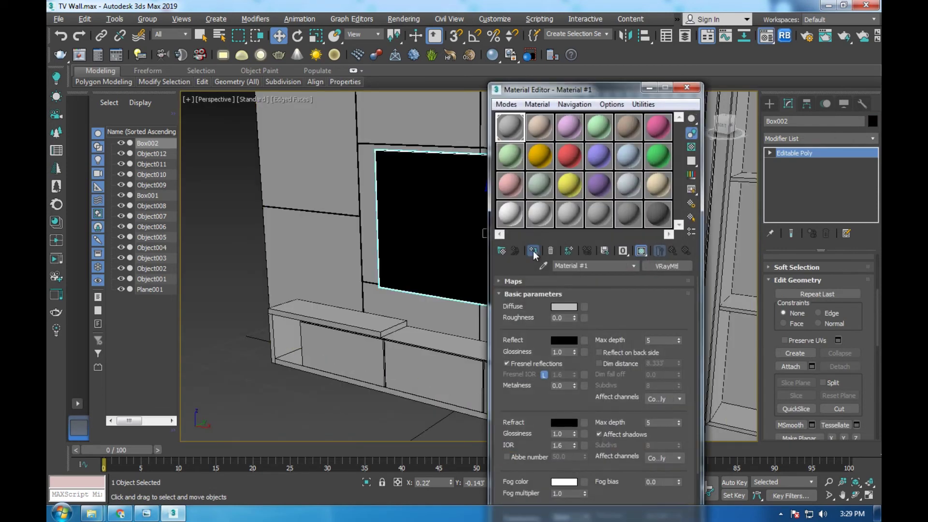
{"action": "left_click", "coordinate": [533, 250]}
{"action": "left_click", "coordinate": [685, 90]}
Inset the TV panel's front polygon by 0.041' to form a thin border frame.
{"action": "key", "text": "t"}
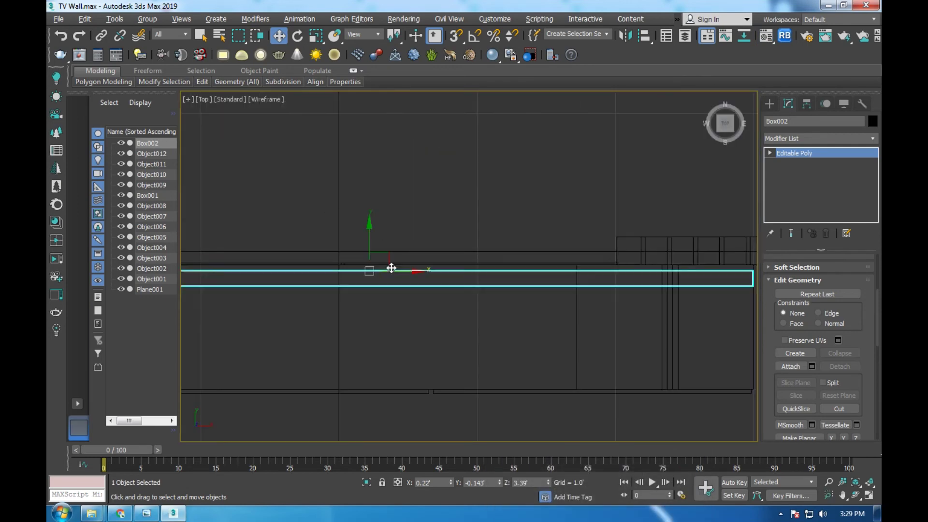
{"action": "key", "text": "p"}
{"action": "key", "text": "z"}
{"action": "left_click", "coordinate": [769, 153]}
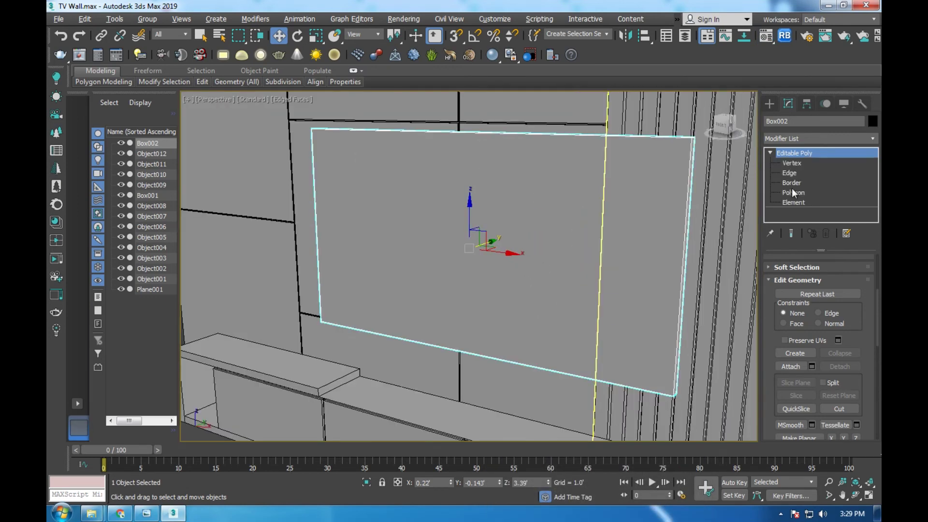
{"action": "left_click", "coordinate": [791, 196]}
{"action": "left_click", "coordinate": [559, 221]}
{"action": "scroll", "coordinate": [867, 389], "scroll_direction": "down", "scroll_amount": 5}
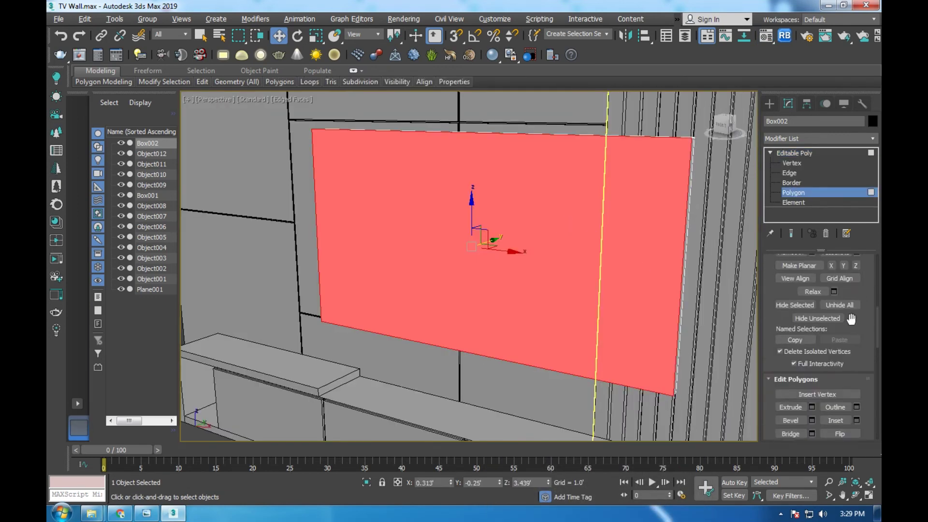
{"action": "left_click", "coordinate": [856, 368]}
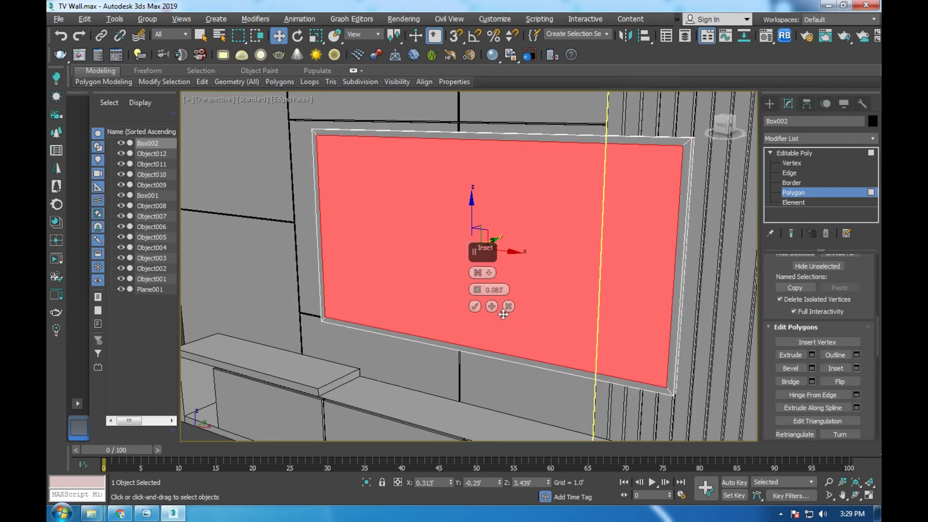
{"action": "left_click", "coordinate": [146, 513]}
{"action": "left_click", "coordinate": [147, 514]}
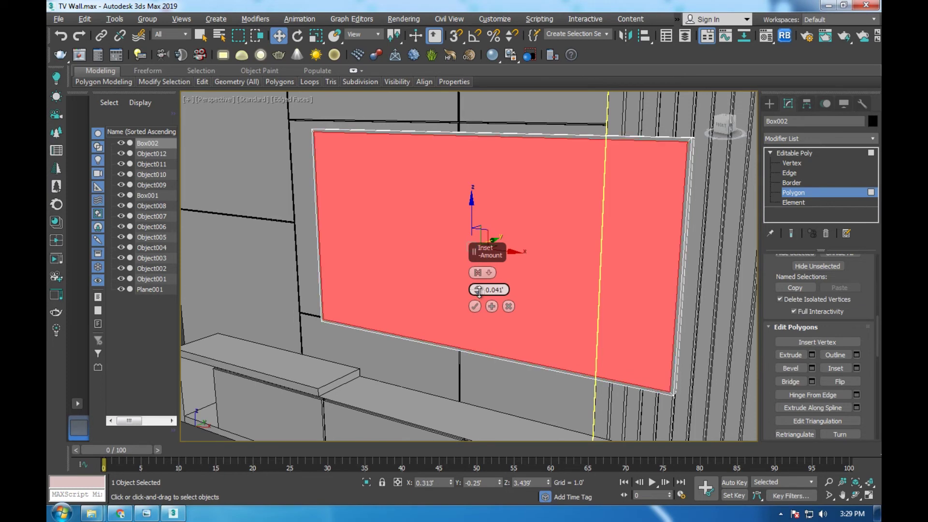
{"action": "left_click", "coordinate": [474, 306]}
Nudge the inset screen face slightly along Y in the maximized Top view.
{"action": "key", "text": "alt+w"}
{"action": "key", "text": "alt+w"}
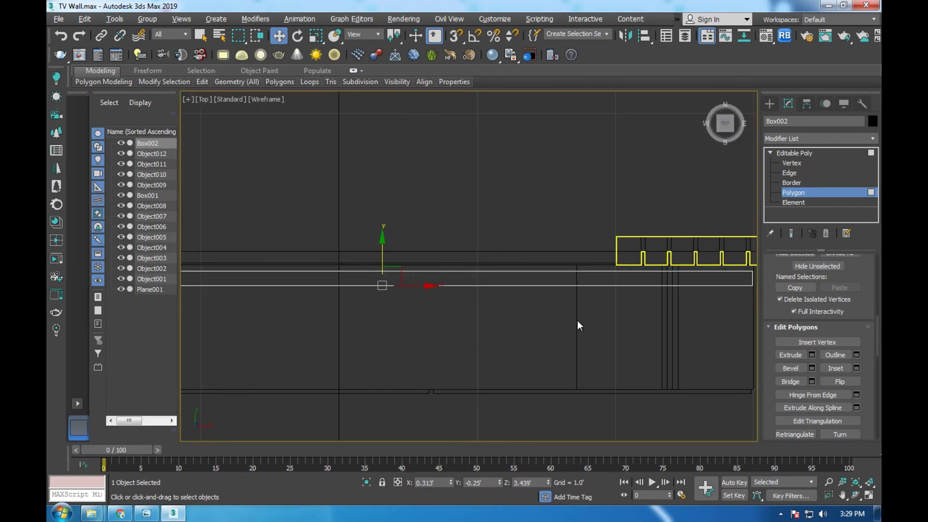
{"action": "left_click", "coordinate": [812, 355]}
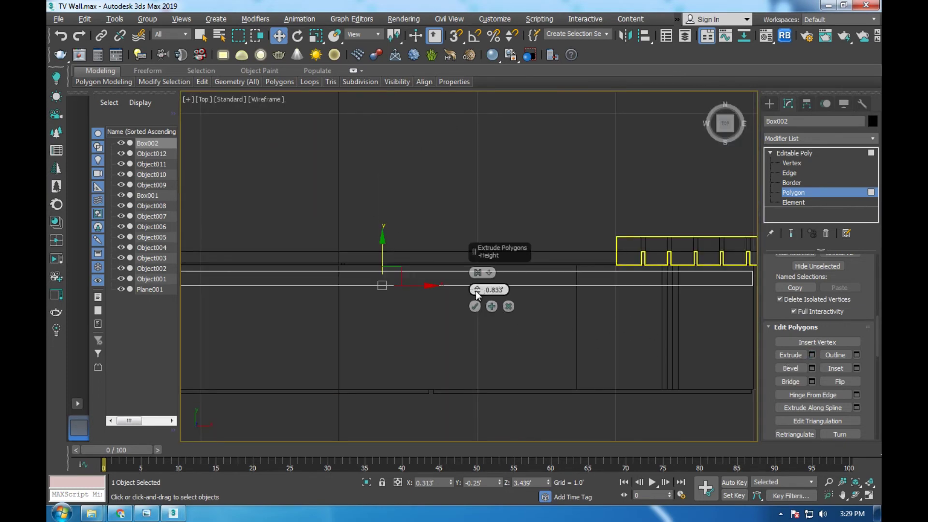
{"action": "left_click", "coordinate": [476, 290]}
{"action": "left_click_drag", "start_coordinate": [383, 270], "coordinate": [384, 261]}
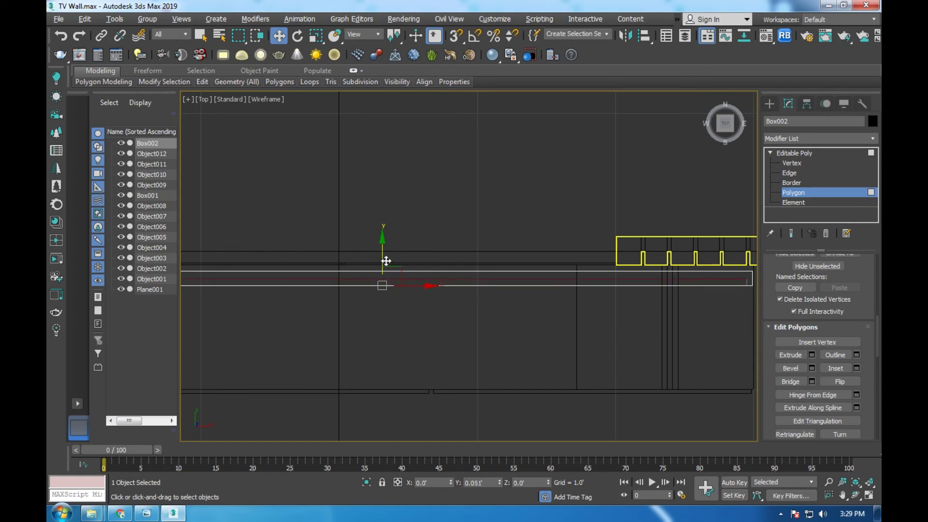
{"action": "key", "text": "alt+w"}
{"action": "key", "text": "alt+w"}
{"action": "scroll", "coordinate": [381, 182], "scroll_direction": "up", "scroll_amount": 5}
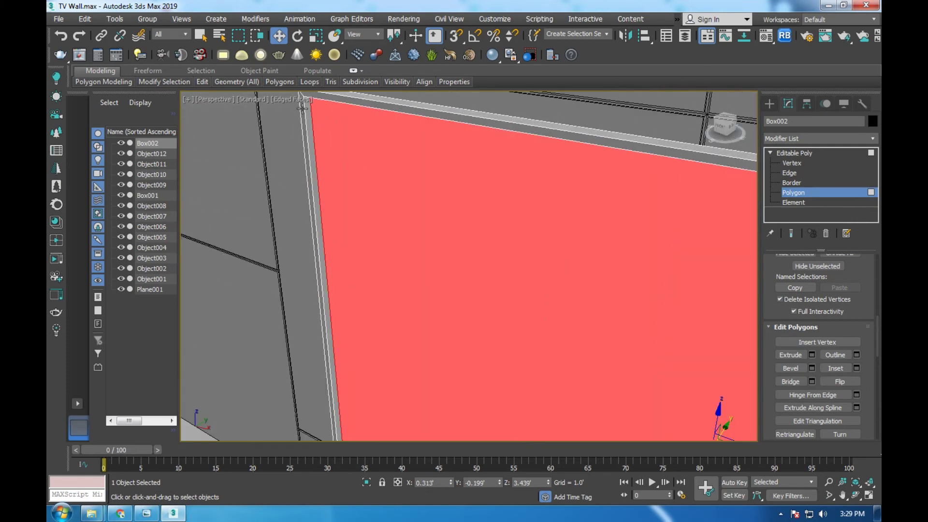
Recess the screen polygon a bit further along Y in the Top view.
{"action": "key", "text": "alt+w"}
{"action": "key", "text": "alt+w"}
{"action": "scroll", "coordinate": [375, 296], "scroll_direction": "up", "scroll_amount": 3}
{"action": "left_click_drag", "start_coordinate": [374, 304], "coordinate": [538, 334]}
{"action": "key", "text": "alt+w"}
{"action": "right_click", "coordinate": [539, 334]}
{"action": "key", "text": "alt+w"}
{"action": "scroll", "coordinate": [467, 220], "scroll_direction": "down", "scroll_amount": 3}
{"action": "scroll", "coordinate": [534, 145], "scroll_direction": "up", "scroll_amount": 4}
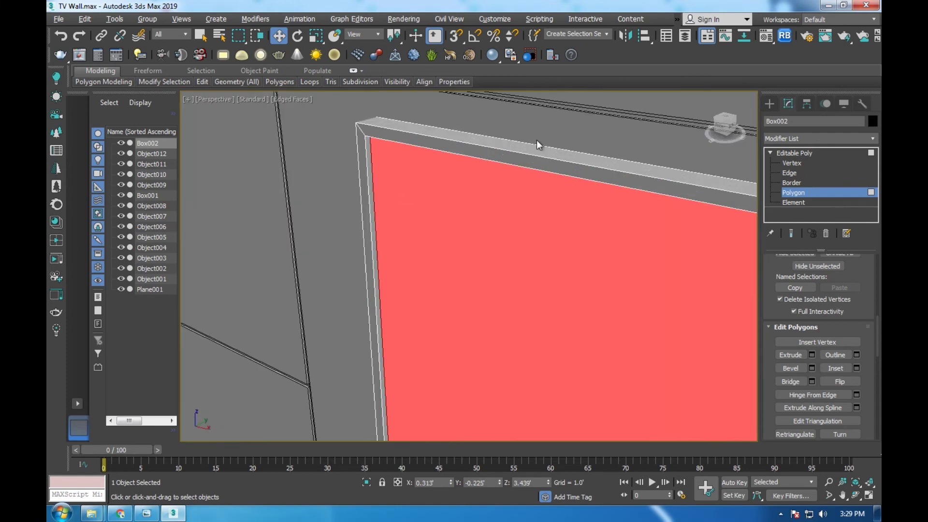
Chamfer the four inner frame edges by 0.013' with 7 segments.
{"action": "left_click", "coordinate": [787, 173]}
{"action": "left_click", "coordinate": [416, 147]}
{"action": "left_click", "coordinate": [373, 163], "text": "ctrl"}
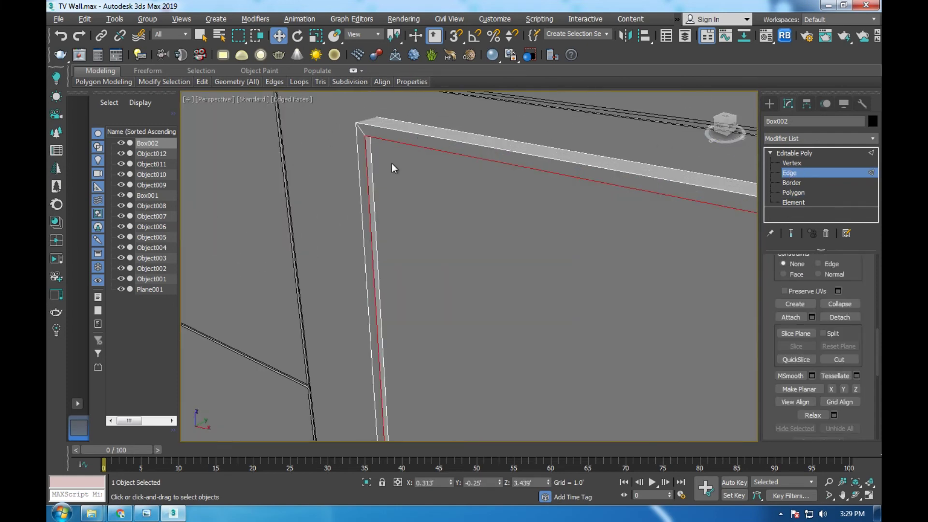
{"action": "scroll", "coordinate": [392, 164], "scroll_direction": "up", "scroll_amount": 3}
{"action": "scroll", "coordinate": [815, 319], "scroll_direction": "up", "scroll_amount": 3}
{"action": "scroll", "coordinate": [815, 319], "scroll_direction": "up", "scroll_amount": 3}
{"action": "scroll", "coordinate": [814, 319], "scroll_direction": "up", "scroll_amount": 3}
{"action": "left_click", "coordinate": [812, 338]}
{"action": "left_click_drag", "start_coordinate": [477, 289], "coordinate": [477, 285]}
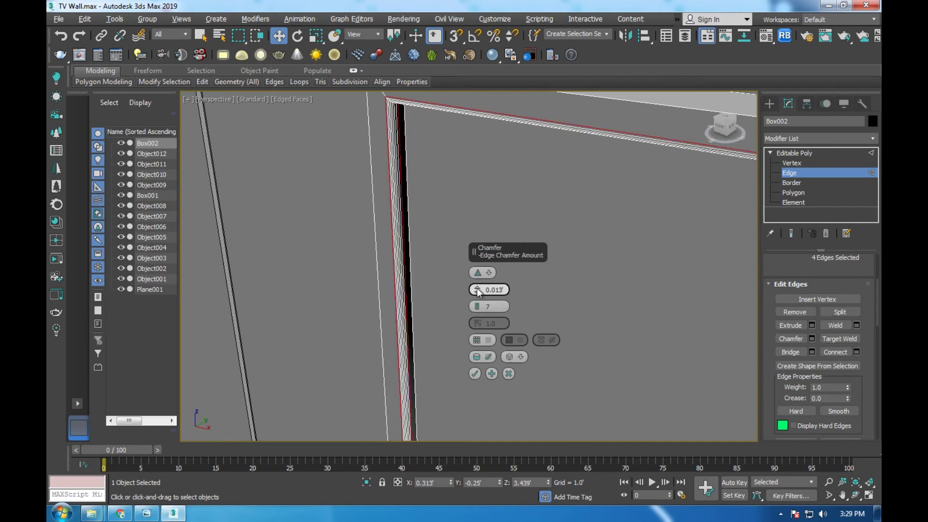
{"action": "left_click", "coordinate": [474, 373]}
Inspect the chamfered frame at object level and isolate the TV panel.
{"action": "left_click", "coordinate": [822, 153]}
{"action": "mouse_move", "coordinate": [421, 231]}
{"action": "middle_mouse_down", "text": "alt"}
{"action": "mouse_move", "coordinate": [325, 234]}
{"action": "mouse_move", "coordinate": [439, 216]}
{"action": "mouse_move", "coordinate": [393, 201]}
{"action": "mouse_move", "coordinate": [449, 292]}
{"action": "mouse_move", "coordinate": [493, 317]}
{"action": "mouse_move", "coordinate": [440, 269]}
{"action": "middle_mouse_up", "text": "alt"}
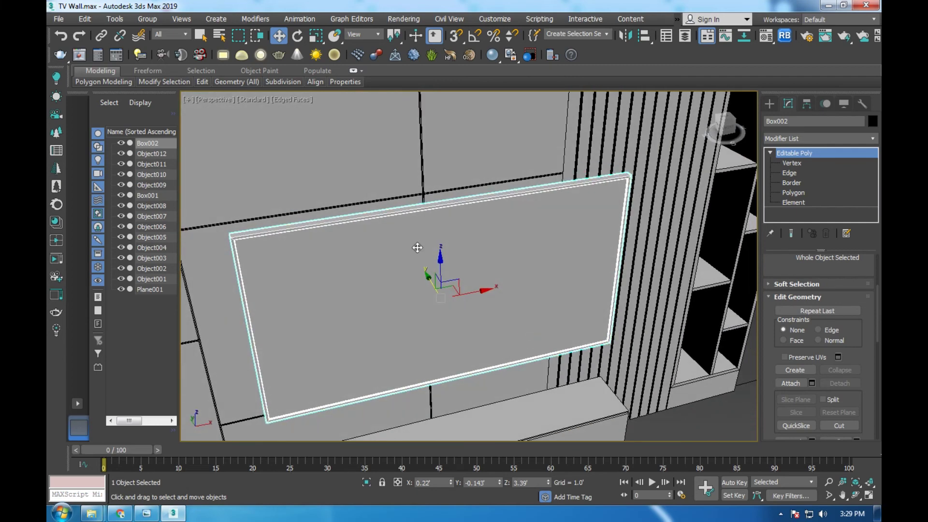
{"action": "key", "text": "alt+q"}
Inset the TV panel's large back face to leave a border around it.
{"action": "middle_click_drag", "start_coordinate": [439, 221], "coordinate": [524, 213], "text": "alt"}
{"action": "left_click", "coordinate": [794, 192]}
{"action": "left_click", "coordinate": [495, 267]}
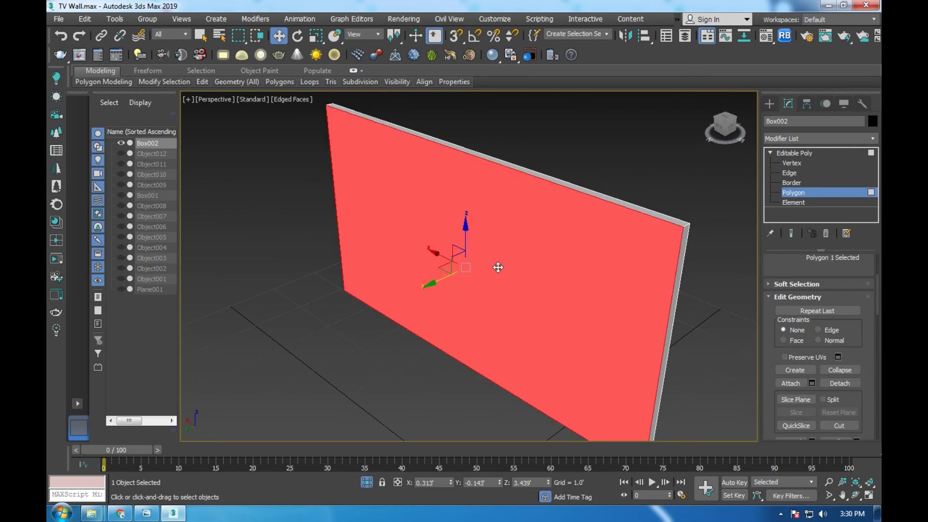
{"action": "scroll", "coordinate": [845, 382], "scroll_direction": "up", "scroll_amount": 5}
{"action": "scroll", "coordinate": [848, 355], "scroll_direction": "down", "scroll_amount": 5}
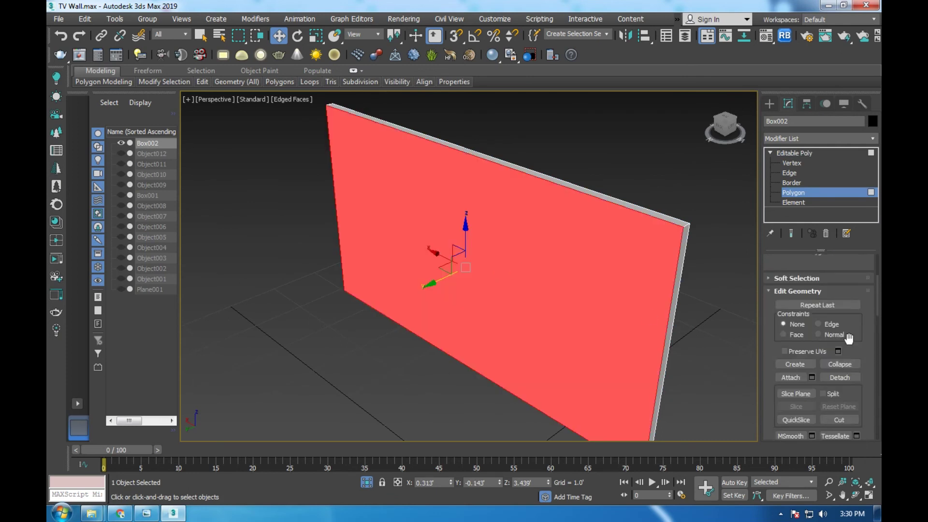
{"action": "scroll", "coordinate": [848, 338], "scroll_direction": "down", "scroll_amount": 3}
{"action": "scroll", "coordinate": [851, 322], "scroll_direction": "down", "scroll_amount": 3}
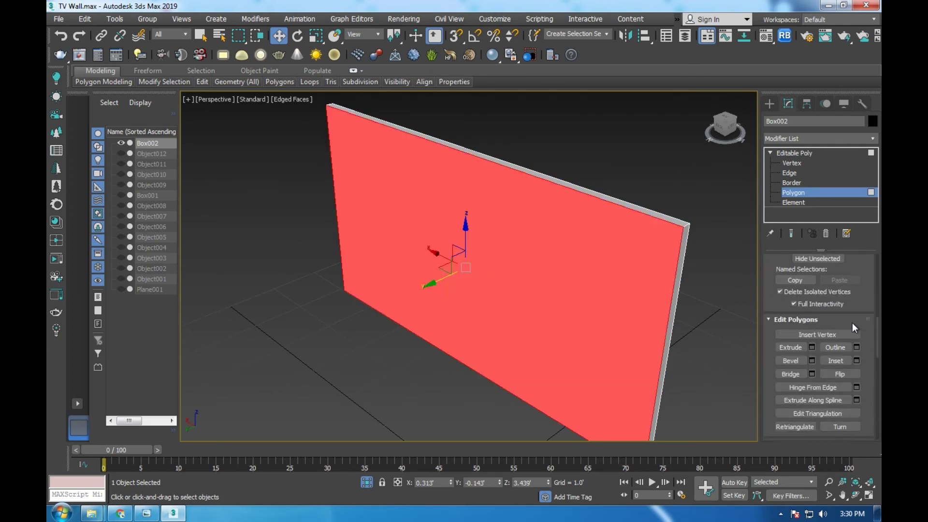
{"action": "left_click", "coordinate": [856, 361]}
{"action": "left_click_drag", "start_coordinate": [477, 290], "coordinate": [478, 286]}
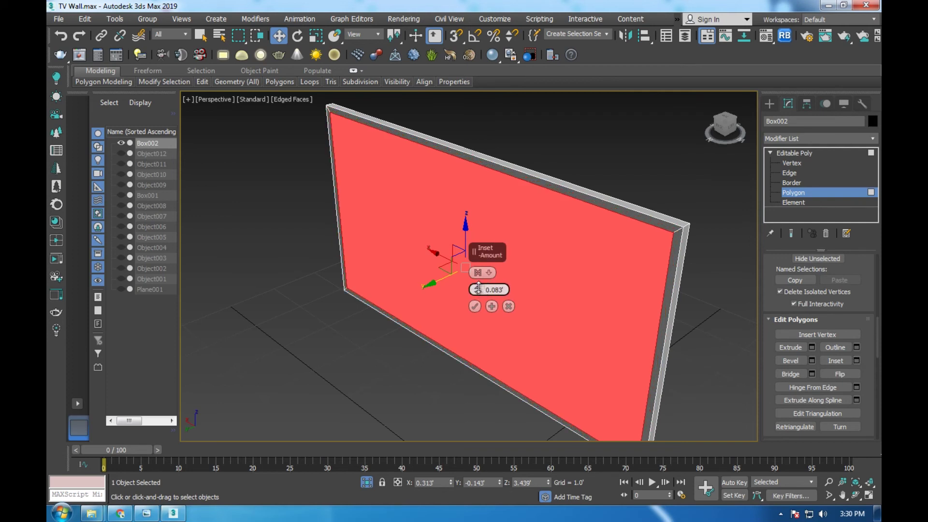
{"action": "left_click", "coordinate": [474, 305]}
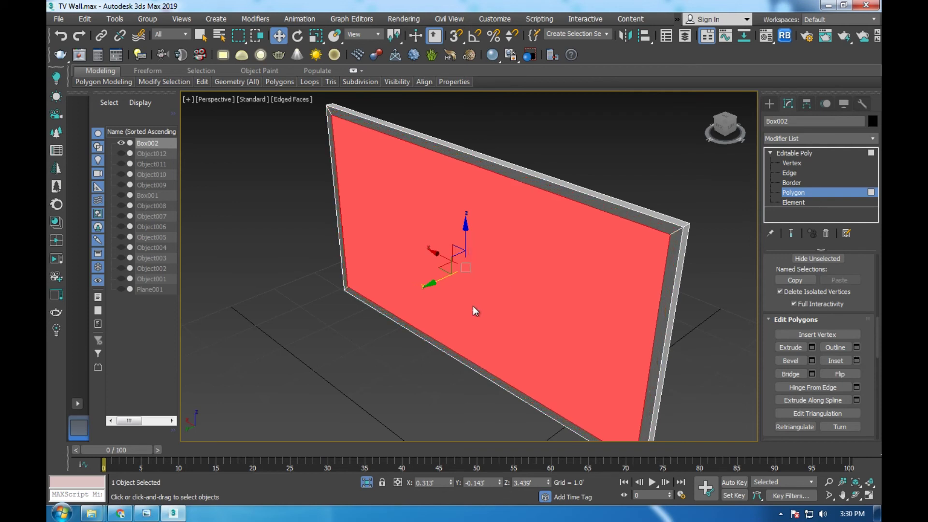
Bevel the inset back face with 0.124' height and -0.292' outline for a tapered rear.
{"action": "left_click", "coordinate": [812, 360]}
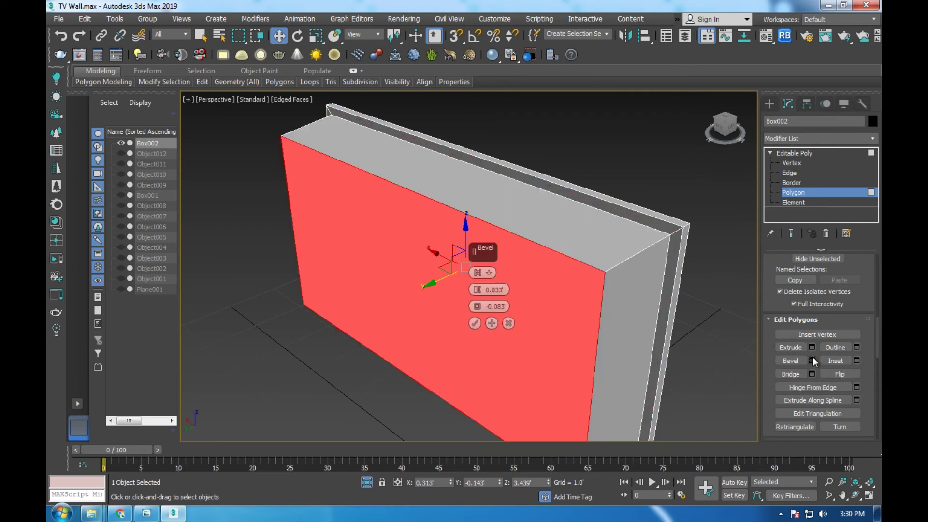
{"action": "mouse_move", "coordinate": [477, 290]}
{"action": "left_mouse_down"}
{"action": "mouse_move", "coordinate": [484, 325]}
{"action": "mouse_move", "coordinate": [484, 314]}
{"action": "left_mouse_up"}
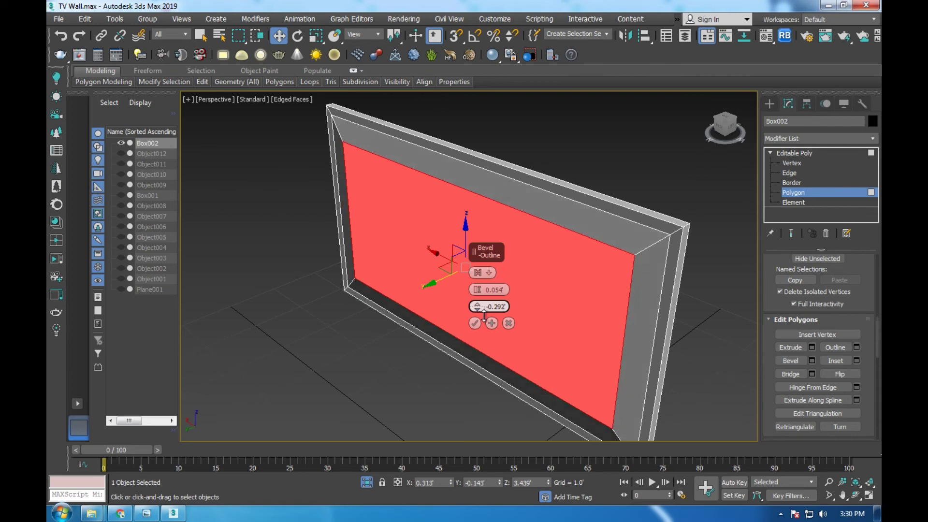
{"action": "left_click", "coordinate": [475, 323]}
{"action": "mouse_move", "coordinate": [487, 313]}
{"action": "middle_mouse_down", "text": "alt"}
{"action": "mouse_move", "coordinate": [442, 278]}
{"action": "mouse_move", "coordinate": [441, 288]}
{"action": "middle_mouse_up", "text": "alt"}
{"action": "key", "text": "alt+w"}
{"action": "key", "text": "alt+w"}
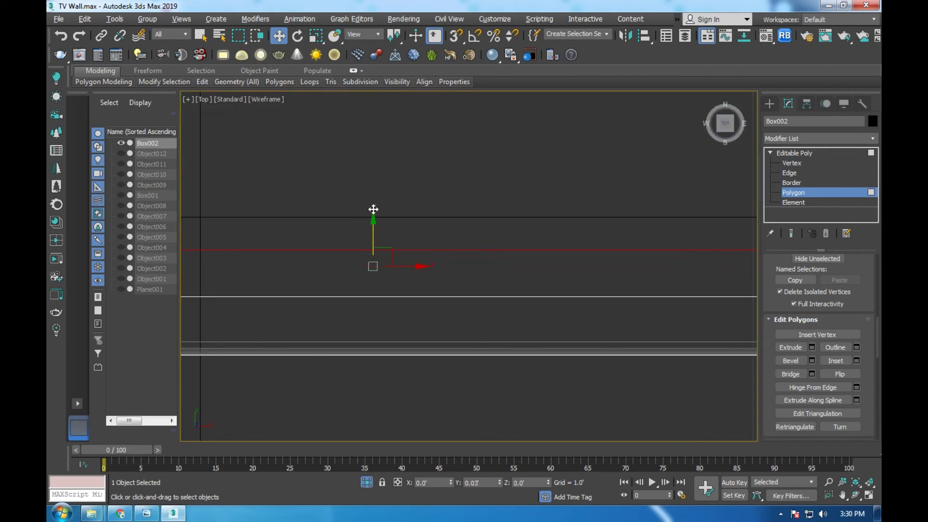
{"action": "left_click", "coordinate": [794, 153]}
{"action": "key", "text": "alt+w"}
End isolation and slide the TV panel slightly along Y in the Top view.
{"action": "left_click", "coordinate": [636, 282]}
{"action": "key", "text": "alt+w"}
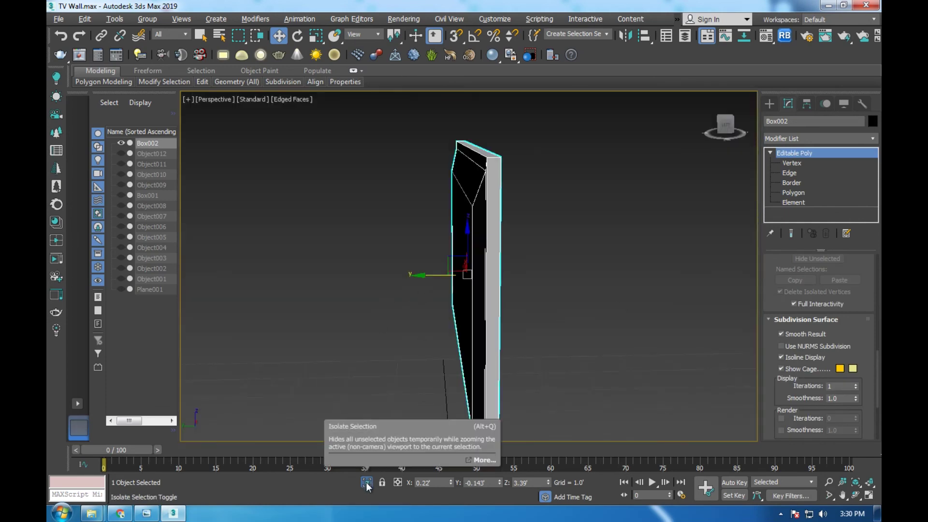
{"action": "left_click", "coordinate": [366, 482]}
{"action": "key", "text": "alt+w"}
{"action": "left_click", "coordinate": [314, 210]}
{"action": "key", "text": "alt+w"}
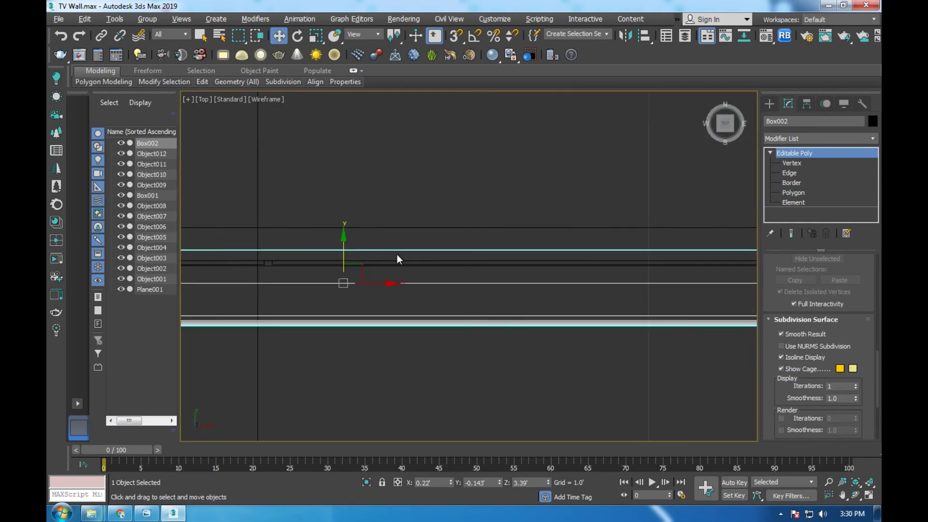
{"action": "left_click_drag", "start_coordinate": [360, 251], "coordinate": [361, 262]}
Orbit the maximized Perspective view to frame the whole TV wall with the mounted panel.
{"action": "key", "text": "alt+w"}
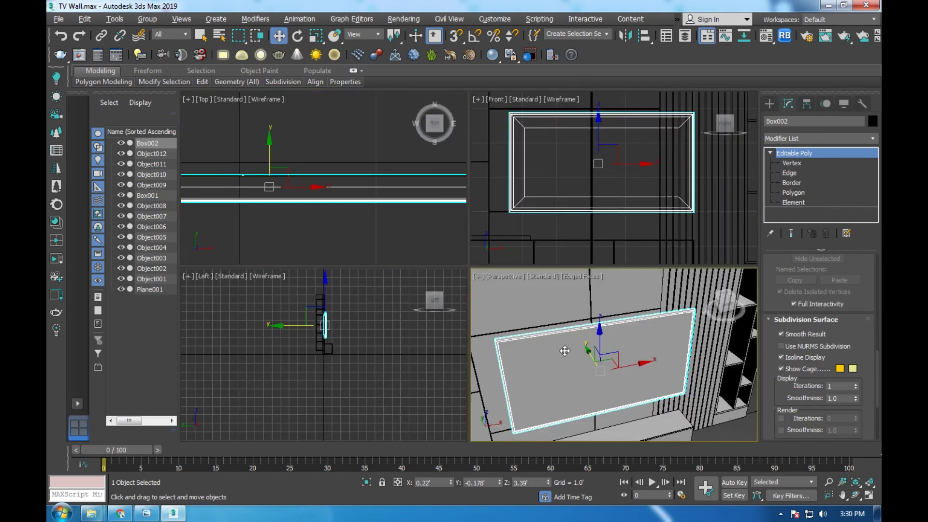
{"action": "left_click", "coordinate": [564, 354]}
{"action": "key", "text": "alt+w"}
{"action": "scroll", "coordinate": [479, 242], "scroll_direction": "down", "scroll_amount": 3}
{"action": "middle_click_drag", "start_coordinate": [513, 205], "coordinate": [549, 218], "text": "alt"}
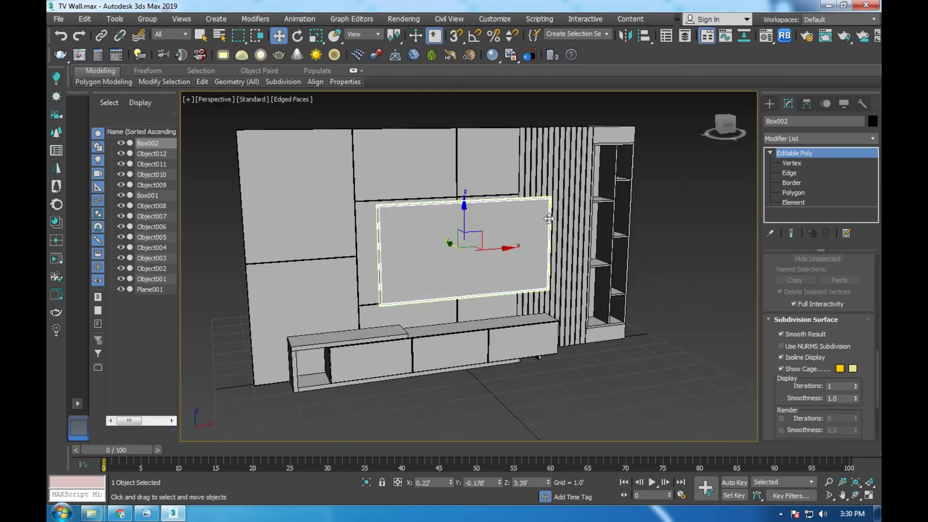
{"action": "middle_click_drag", "start_coordinate": [506, 277], "coordinate": [508, 261], "text": "alt"}
{"action": "scroll", "coordinate": [476, 223], "scroll_direction": "up", "scroll_amount": 2}
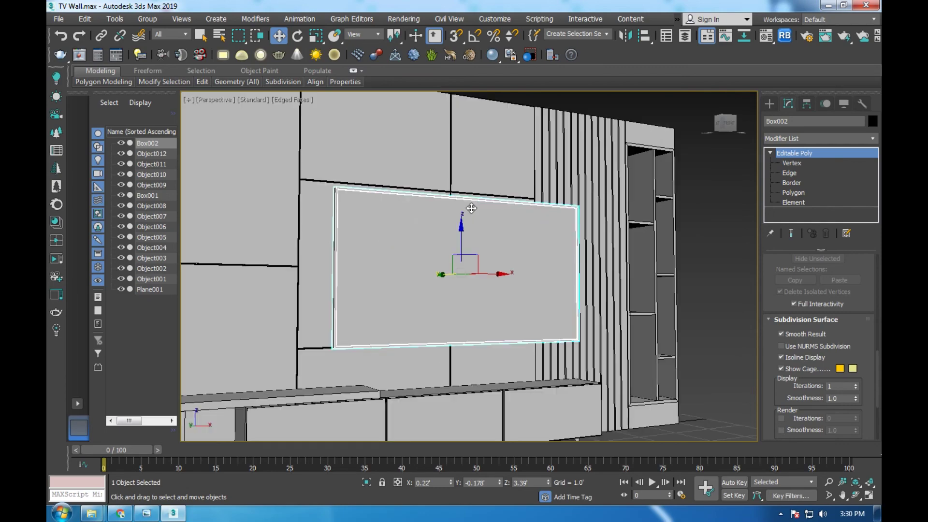
{"action": "scroll", "coordinate": [477, 223], "scroll_direction": "down", "scroll_amount": 2}
{"action": "mouse_move", "coordinate": [464, 231]}
{"action": "middle_mouse_down", "text": "alt"}
{"action": "mouse_move", "coordinate": [449, 252]}
{"action": "mouse_move", "coordinate": [407, 263]}
{"action": "mouse_move", "coordinate": [424, 263]}
{"action": "mouse_move", "coordinate": [420, 271]}
{"action": "middle_mouse_up", "text": "alt"}
{"action": "scroll", "coordinate": [446, 256], "scroll_direction": "up", "scroll_amount": 3}
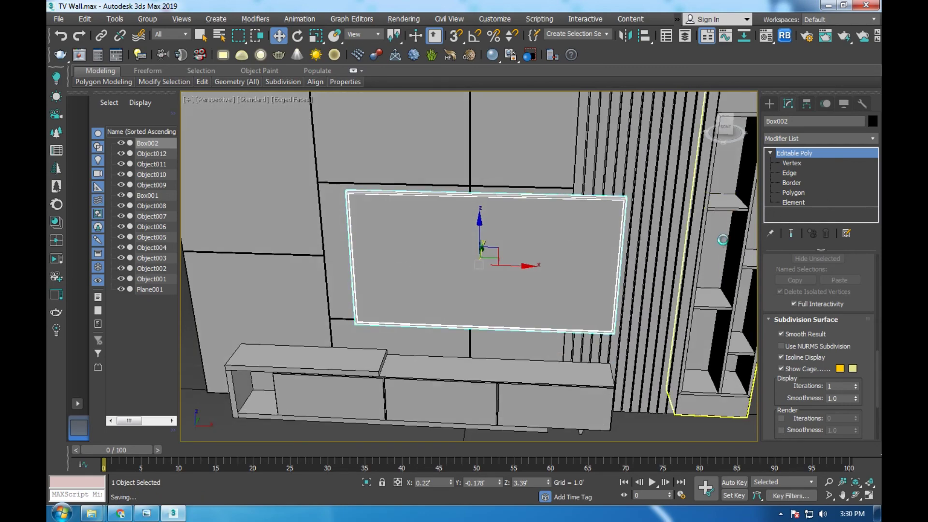